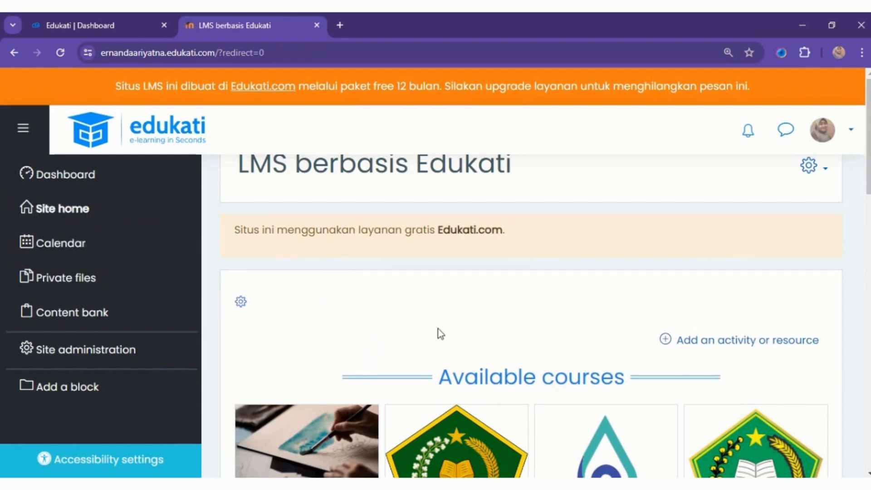
Open the Kelas X Bahasa Indonesia course from the available courses on the site home page.
{"action": "scroll", "coordinate": [437, 328], "scroll_direction": "down", "scroll_amount": 10}
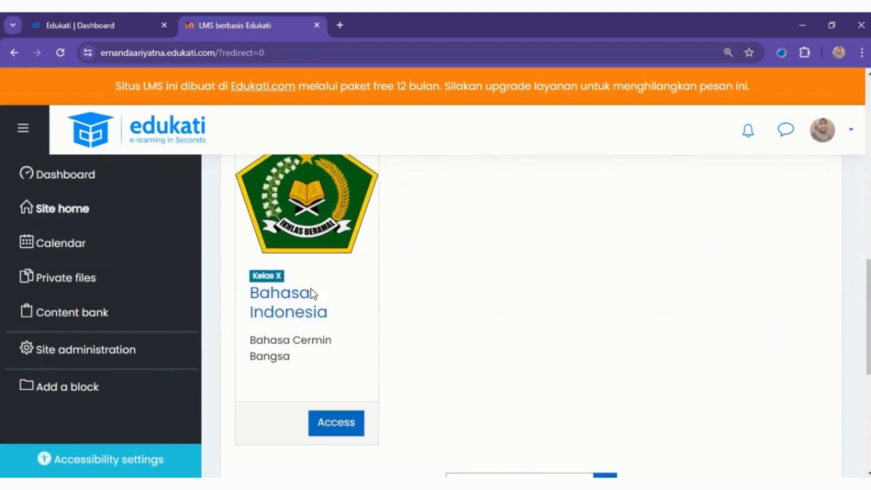
{"action": "left_click", "coordinate": [272, 304]}
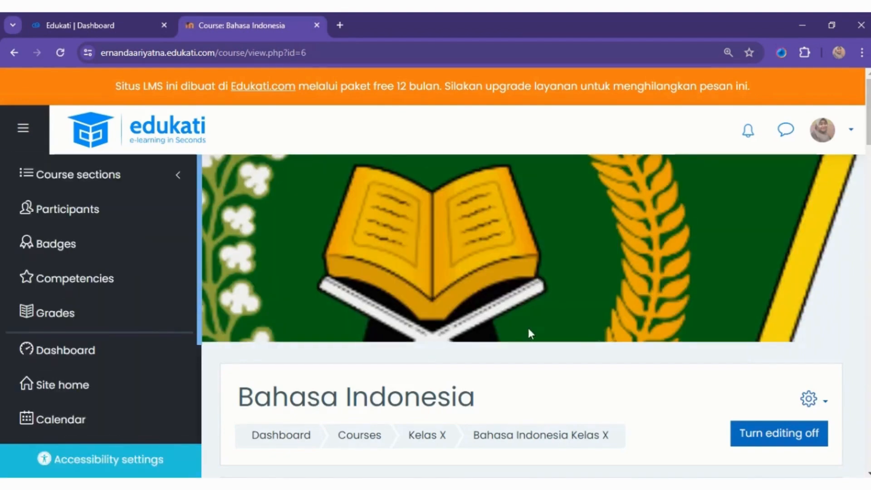
Examine the course's announcement, virtual classroom and attendance items, the materials under TEKS LAPORAN HASIL OBSERVASI, and the topics after it.
{"action": "scroll", "coordinate": [544, 331], "scroll_direction": "down", "scroll_amount": 5}
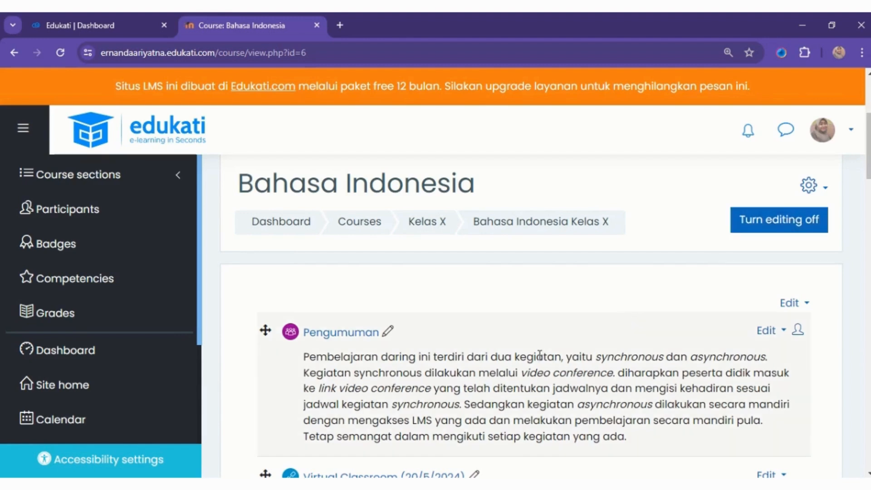
{"action": "scroll", "coordinate": [539, 355], "scroll_direction": "down", "scroll_amount": 7}
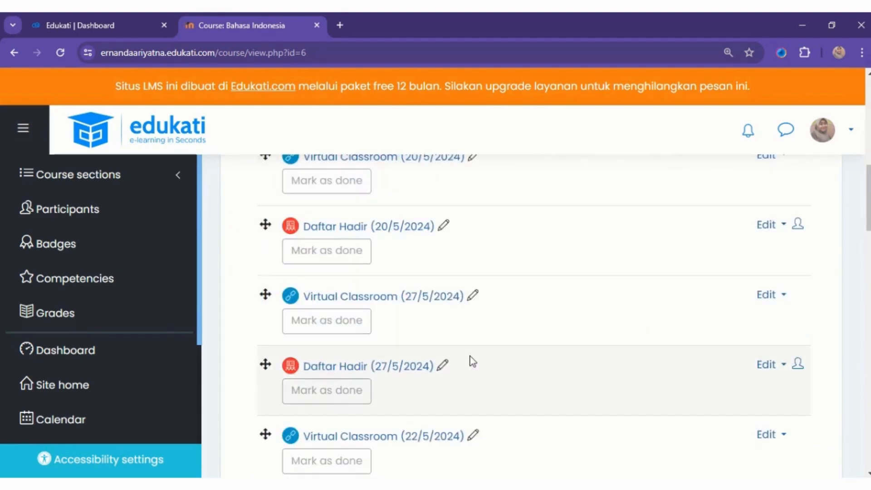
{"action": "scroll", "coordinate": [474, 356], "scroll_direction": "down", "scroll_amount": 10}
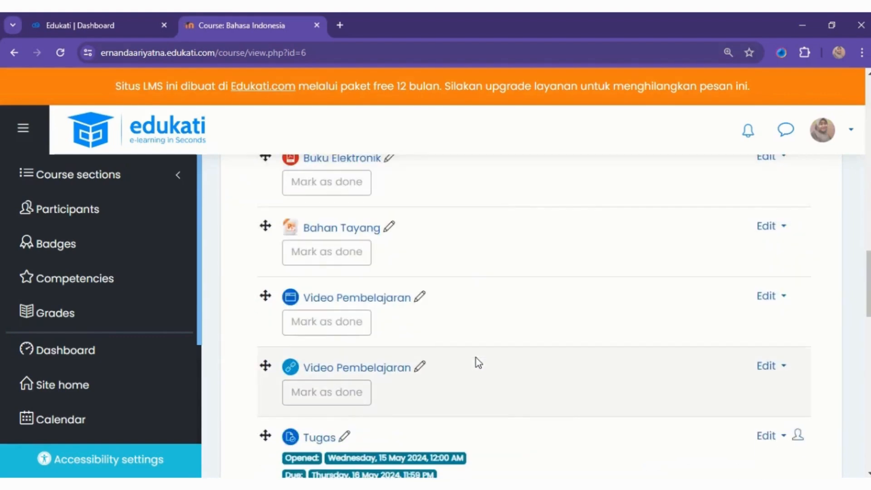
{"action": "scroll", "coordinate": [475, 362], "scroll_direction": "up", "scroll_amount": 2}
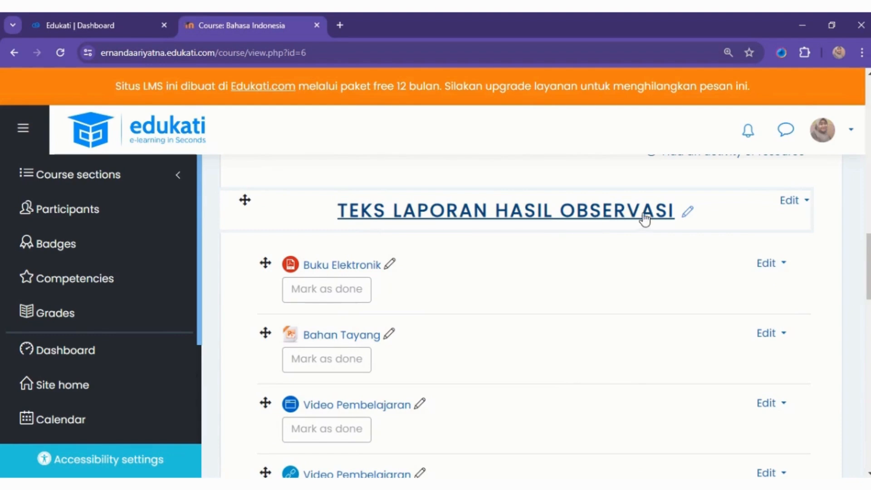
{"action": "scroll", "coordinate": [508, 271], "scroll_direction": "down", "scroll_amount": 3}
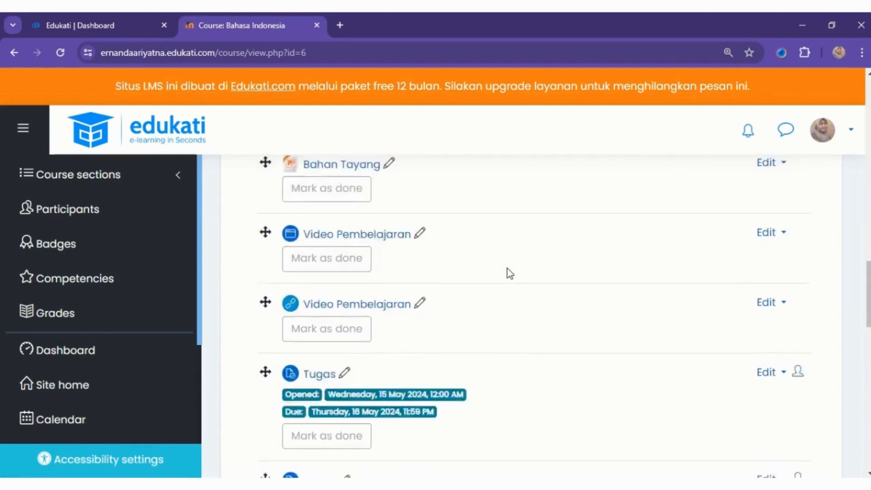
{"action": "scroll", "coordinate": [506, 268], "scroll_direction": "down", "scroll_amount": 10}
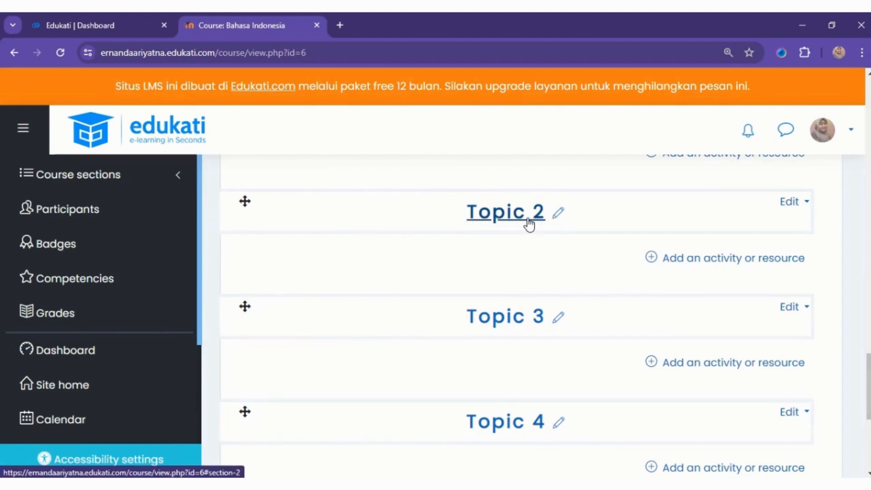
{"action": "scroll", "coordinate": [529, 223], "scroll_direction": "up", "scroll_amount": 5}
{"action": "scroll", "coordinate": [526, 219], "scroll_direction": "up", "scroll_amount": 5}
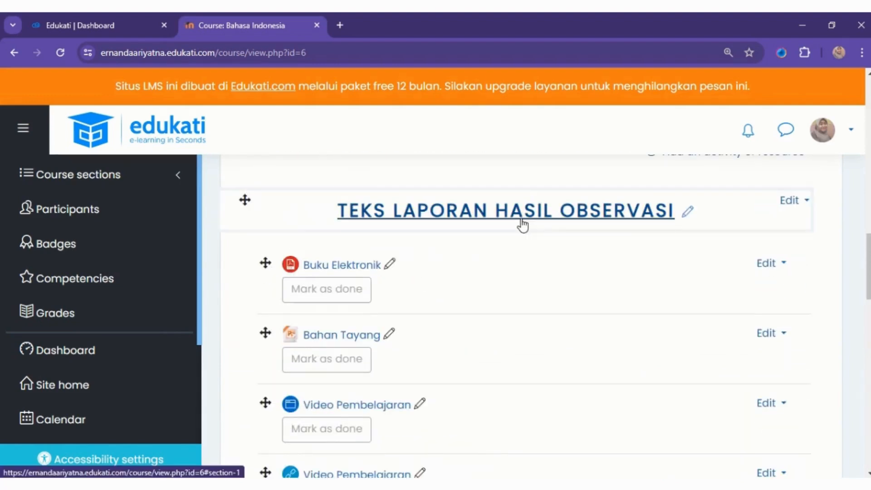
Rename the Topic 2 section as TEKS EKSPOSISI.
{"action": "scroll", "coordinate": [593, 275], "scroll_direction": "down", "scroll_amount": 10}
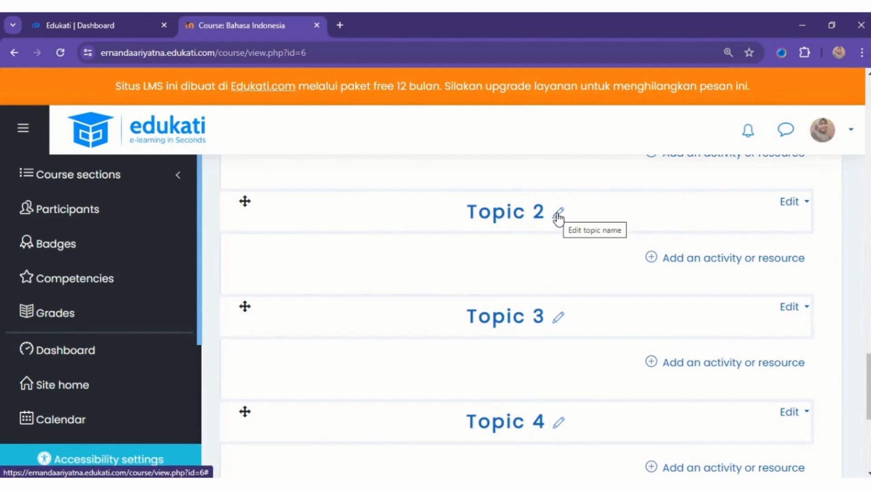
{"action": "left_click", "coordinate": [558, 216]}
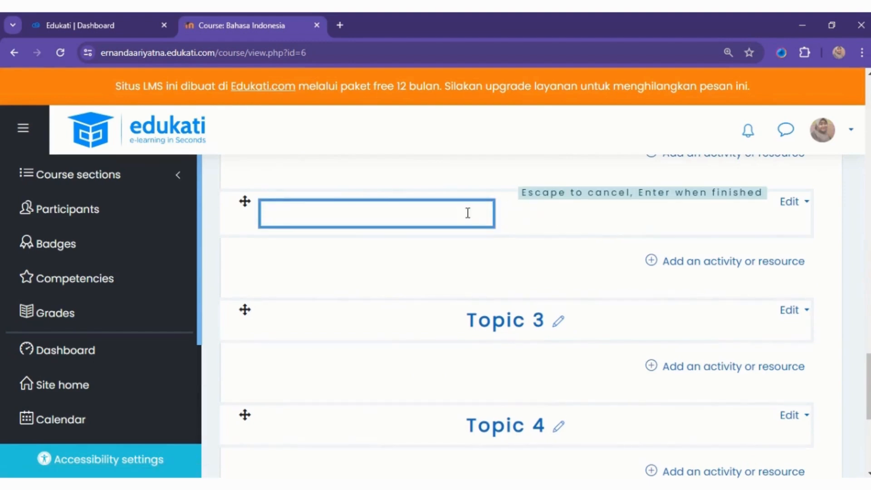
{"action": "type", "text": "TEKS EKSPOSISI"}
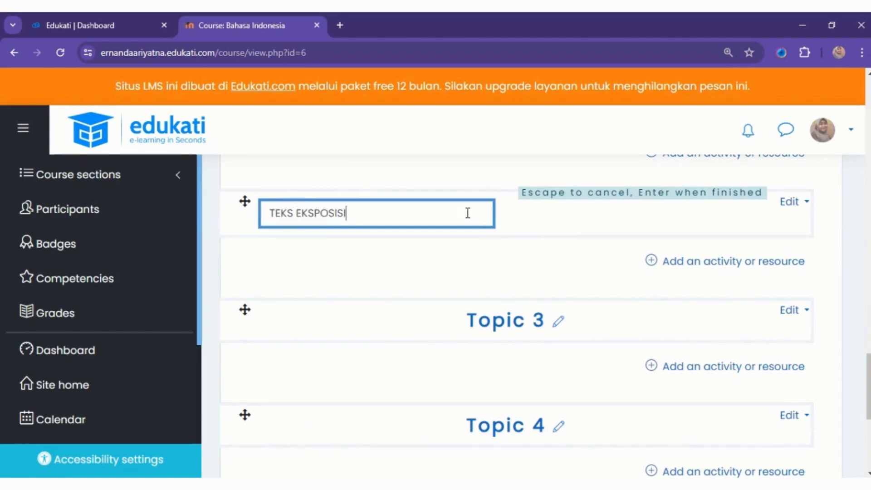
{"action": "key", "text": "Return"}
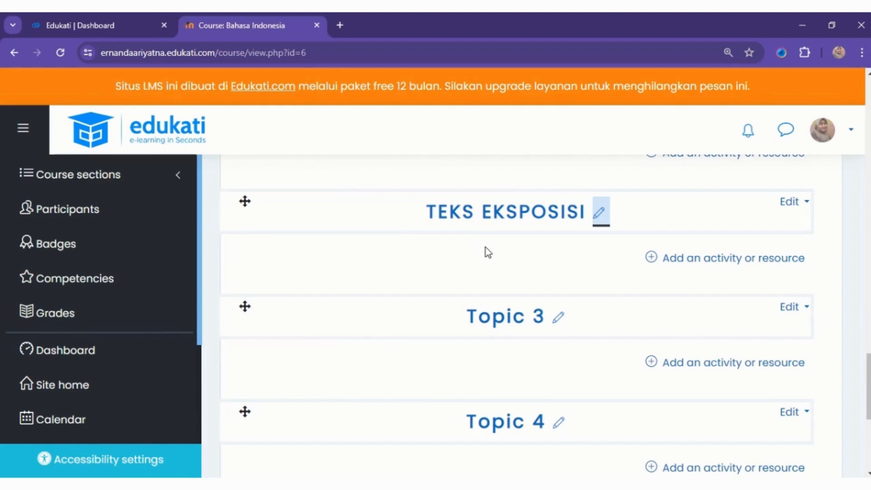
Start a new File resource in the TEKS EKSPOSISI section and name it "Buku Elektrinik".
{"action": "left_click", "coordinate": [706, 265]}
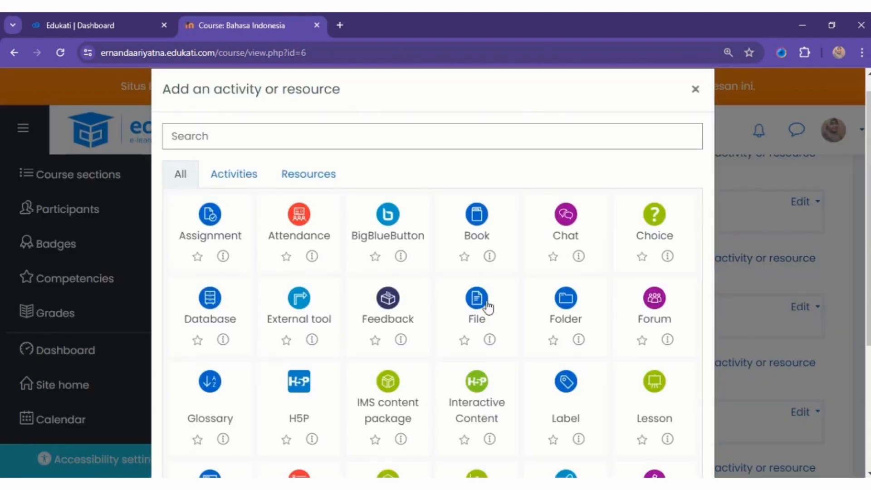
{"action": "left_click", "coordinate": [476, 306]}
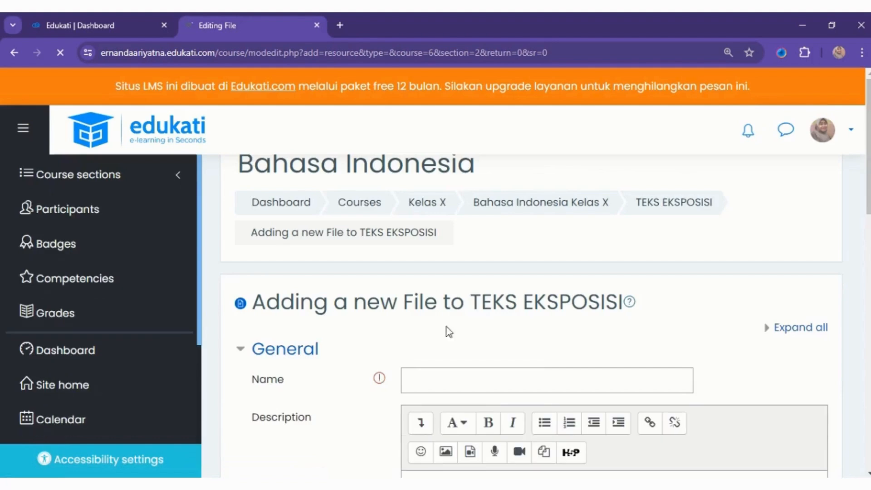
{"action": "left_click", "coordinate": [454, 378]}
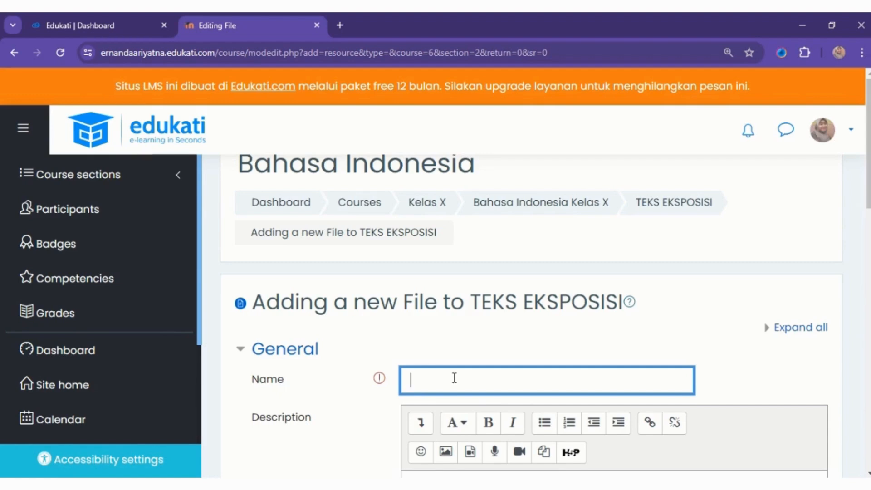
{"action": "type", "text": "Buku Tek"}
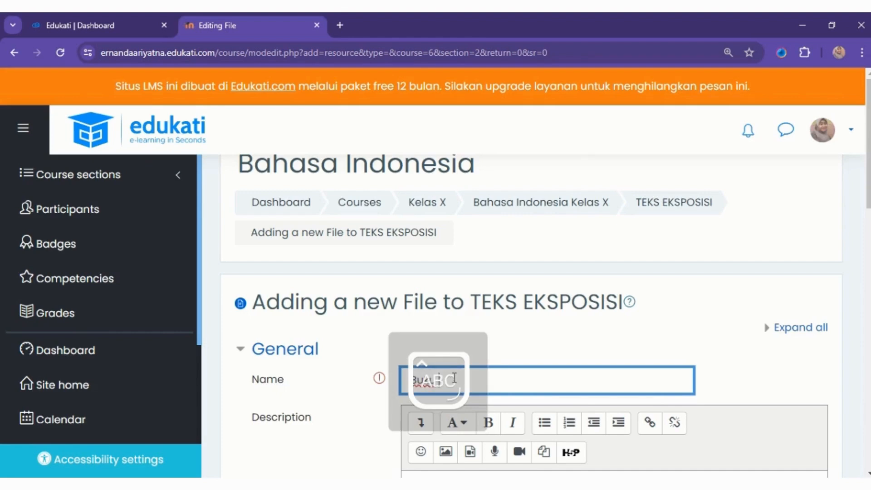
{"action": "type", "text": "tronik"}
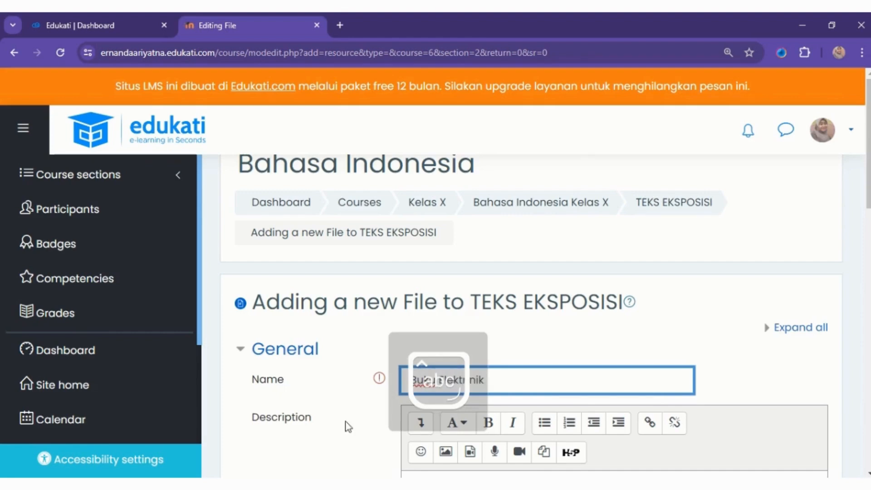
Choose KELAS X.pdf as the attachment from the BUKU ELEKTRONIK MA folder, inside the "2. PDWK PELATIHAN BAHASA..." folder in Documents.
{"action": "scroll", "coordinate": [323, 386], "scroll_direction": "down", "scroll_amount": 1}
{"action": "scroll", "coordinate": [323, 385], "scroll_direction": "down", "scroll_amount": 5}
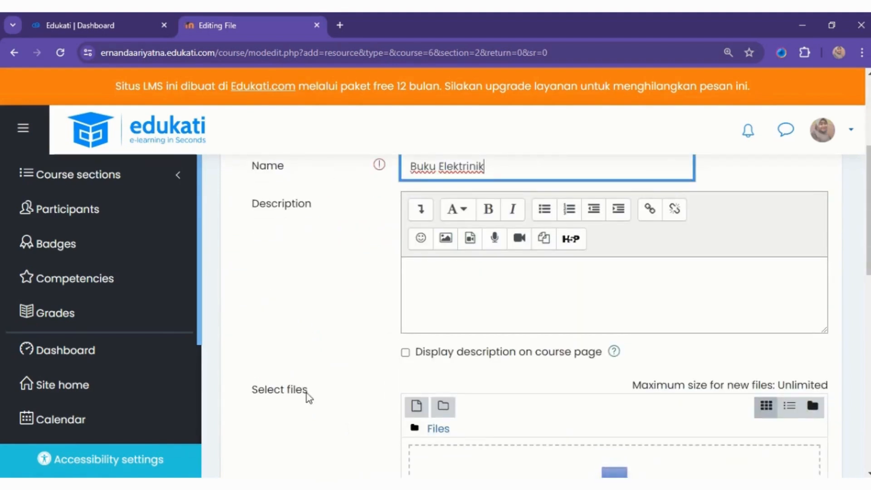
{"action": "scroll", "coordinate": [431, 398], "scroll_direction": "down", "scroll_amount": 3}
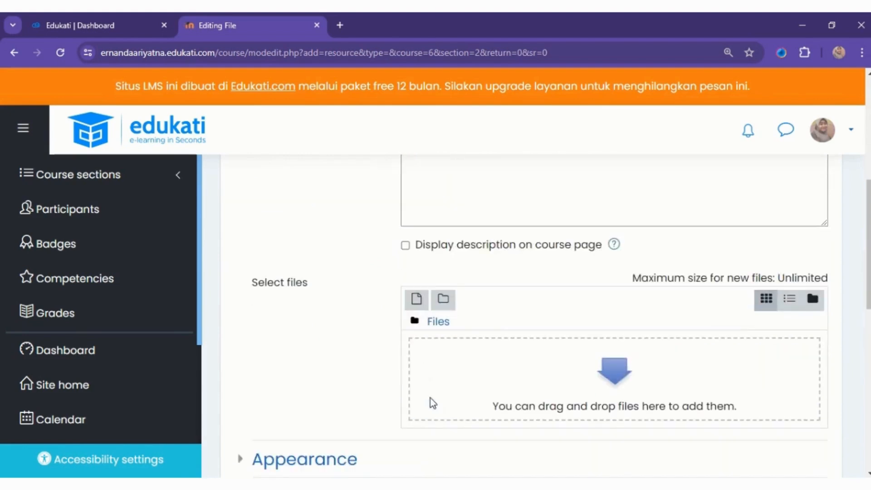
{"action": "left_click", "coordinate": [415, 300]}
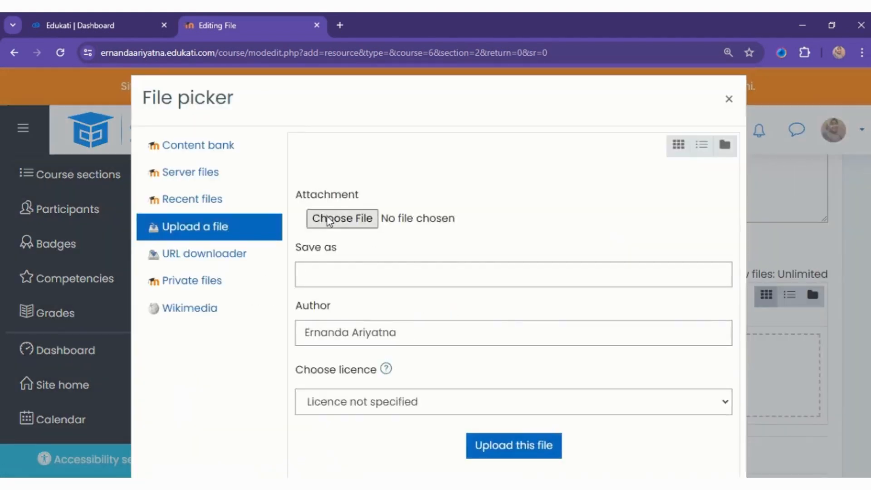
{"action": "left_click", "coordinate": [338, 228]}
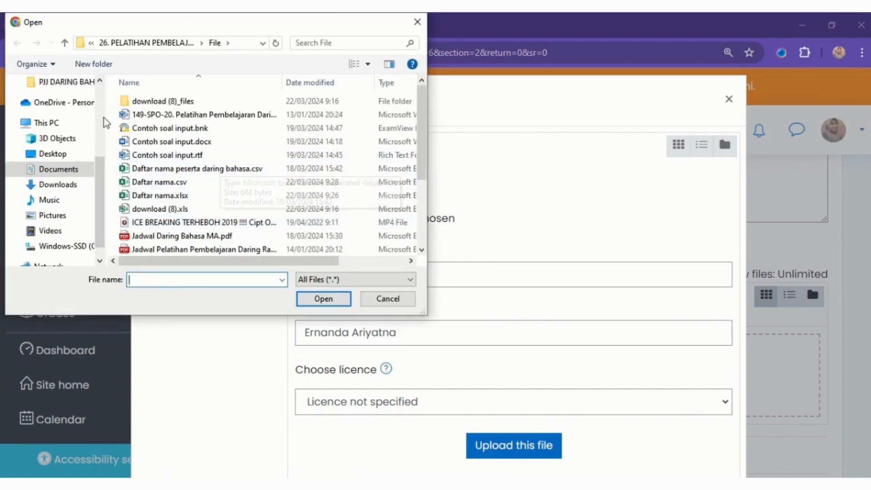
{"action": "scroll", "coordinate": [41, 118], "scroll_direction": "up", "scroll_amount": 2}
{"action": "left_click", "coordinate": [63, 83]}
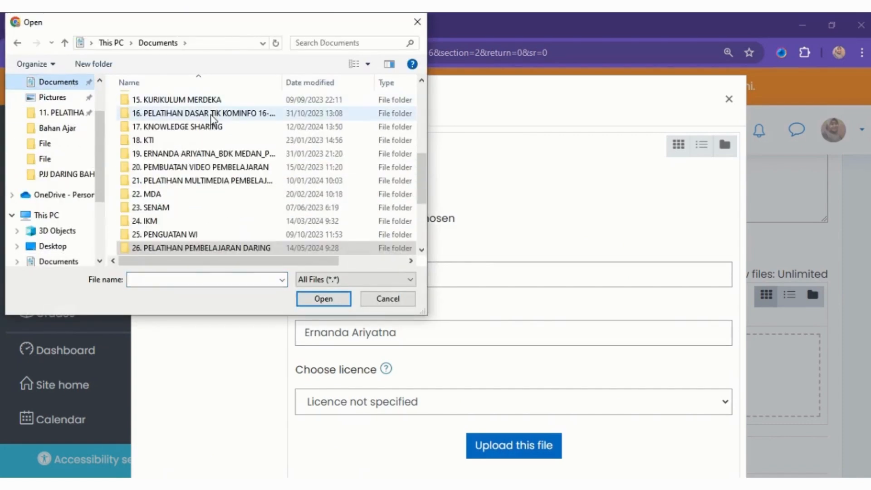
{"action": "scroll", "coordinate": [223, 136], "scroll_direction": "up", "scroll_amount": 4}
{"action": "scroll", "coordinate": [226, 137], "scroll_direction": "up", "scroll_amount": 2}
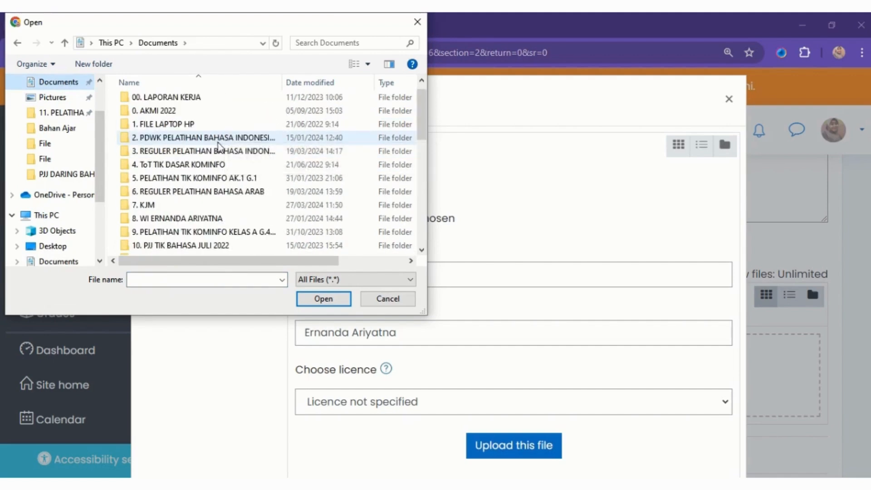
{"action": "double_click", "coordinate": [224, 137]}
{"action": "scroll", "coordinate": [207, 141], "scroll_direction": "down", "scroll_amount": 5}
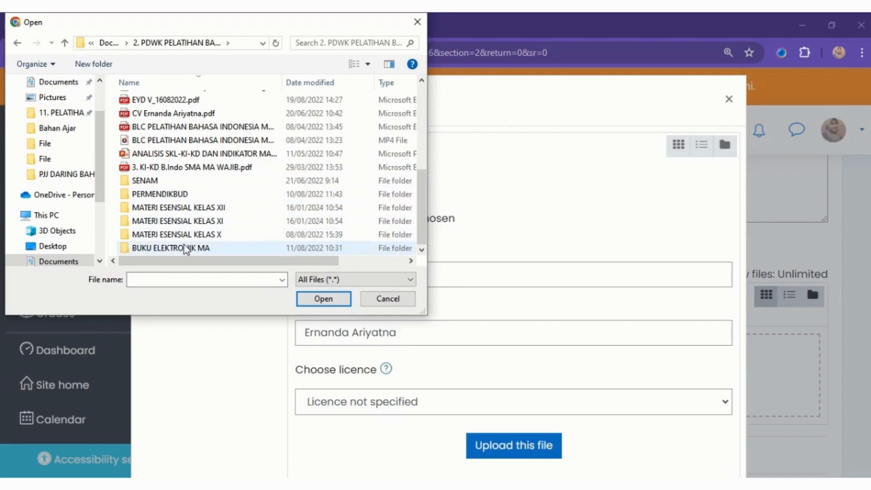
{"action": "double_click", "coordinate": [184, 247]}
{"action": "double_click", "coordinate": [170, 102]}
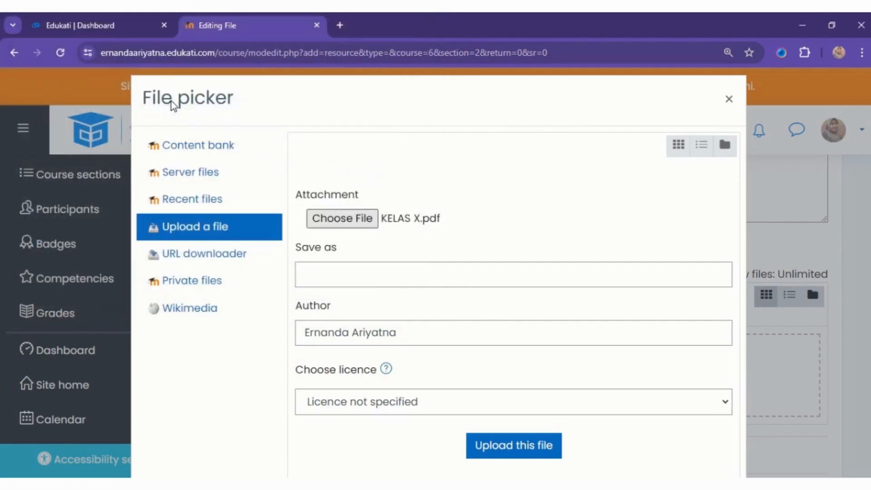
Upload the chosen PDF to the File resource, save the resource and return to the course.
{"action": "left_click", "coordinate": [530, 458]}
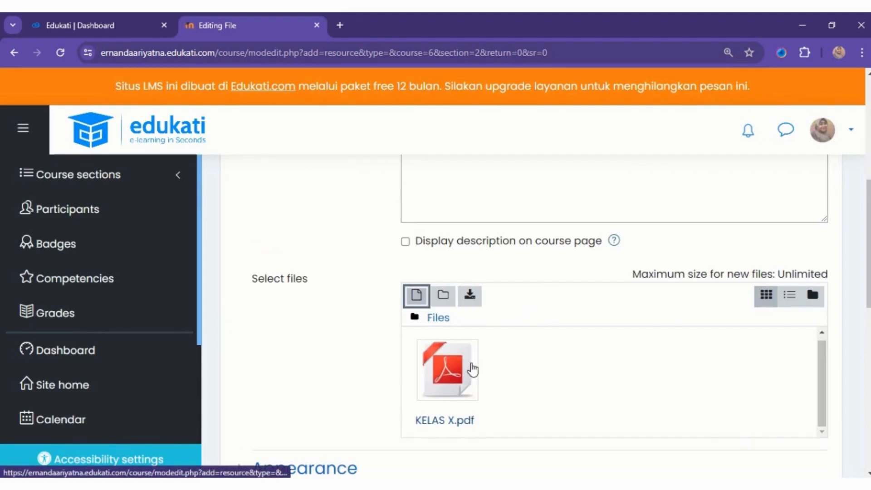
{"action": "scroll", "coordinate": [346, 379], "scroll_direction": "down", "scroll_amount": 8}
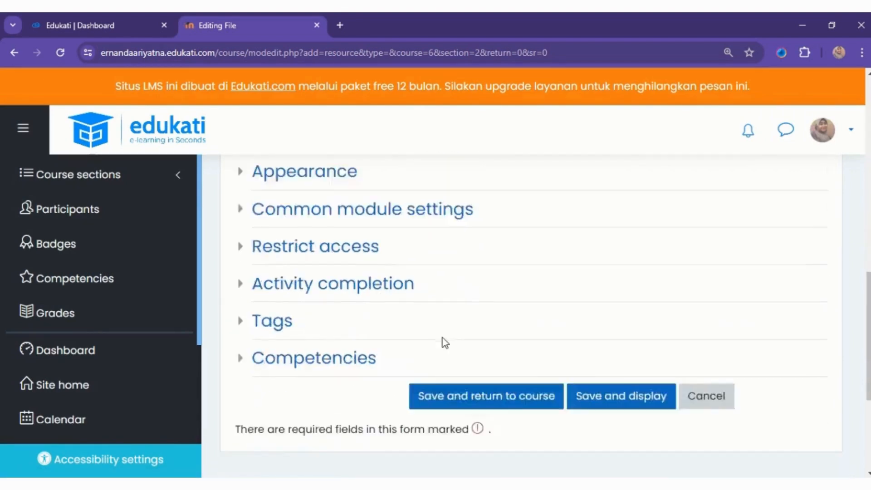
{"action": "left_click", "coordinate": [450, 266]}
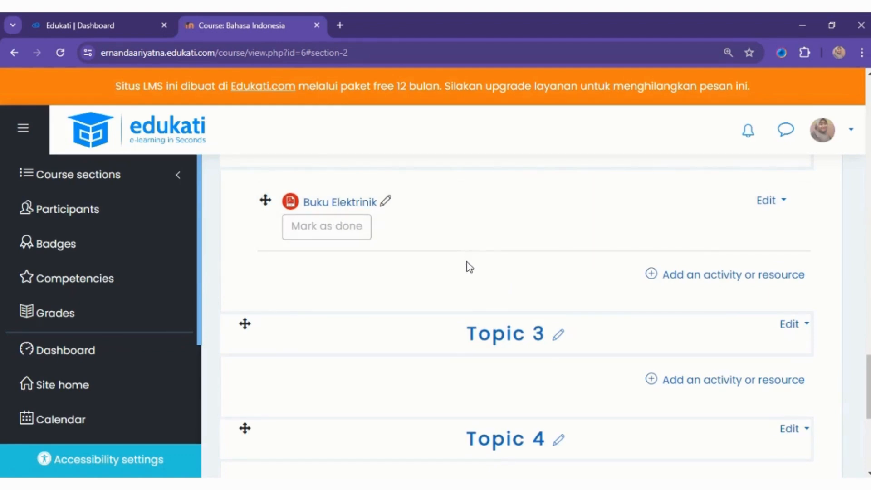
Start another File resource in the TEKS EKSPOSISI section and name it "Bahan Tayang".
{"action": "left_click", "coordinate": [677, 277]}
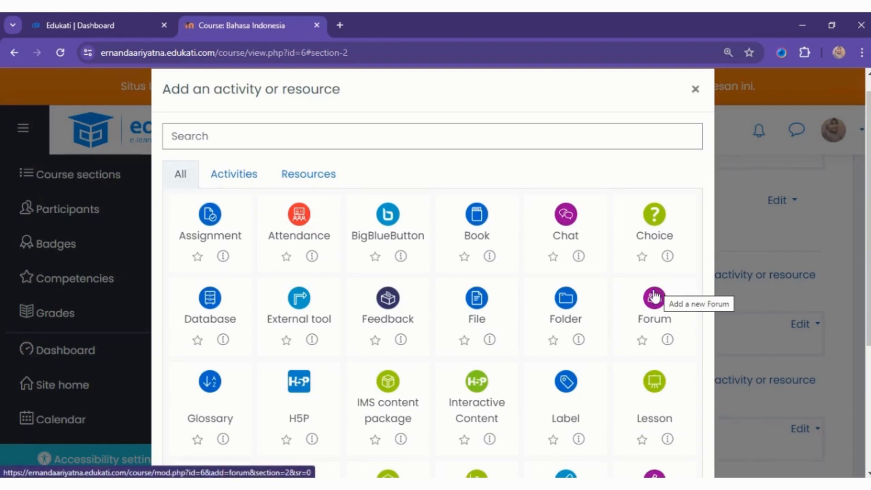
{"action": "left_click", "coordinate": [478, 314]}
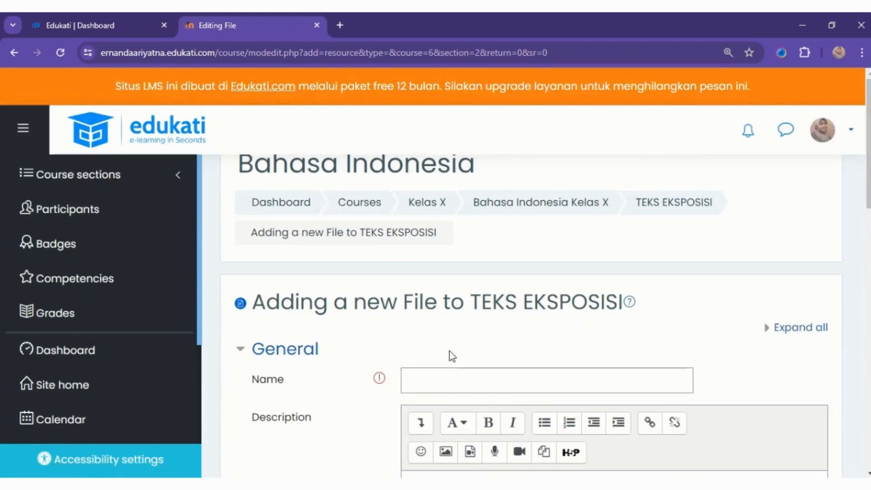
{"action": "scroll", "coordinate": [447, 353], "scroll_direction": "down", "scroll_amount": 5}
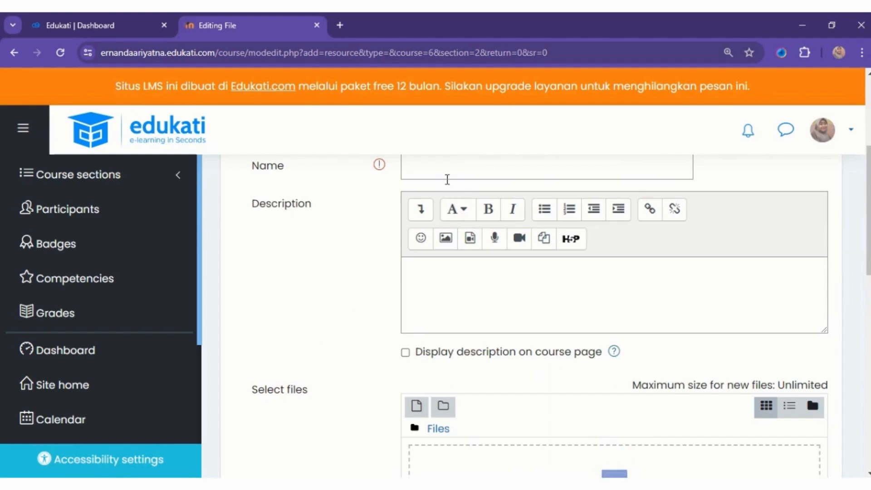
{"action": "left_click", "coordinate": [447, 173]}
{"action": "scroll", "coordinate": [447, 172], "scroll_direction": "up", "scroll_amount": 3}
{"action": "type", "text": "B"}
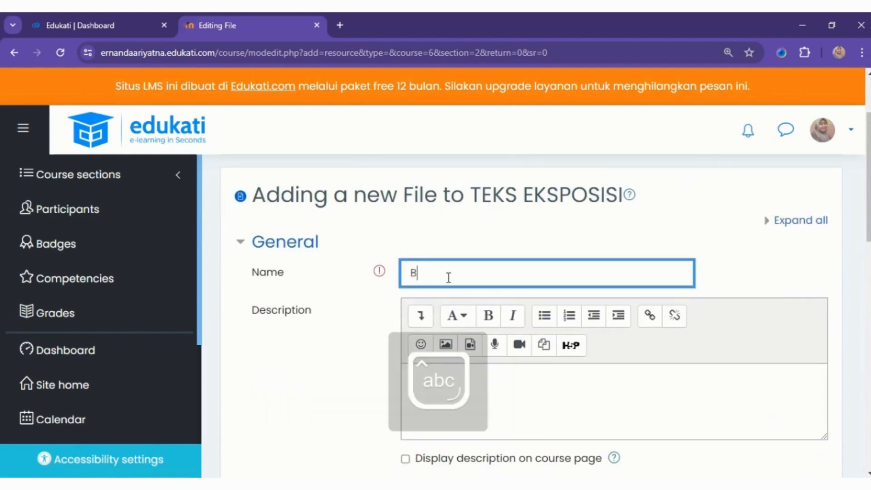
{"action": "type", "text": "ahan Taayang"}
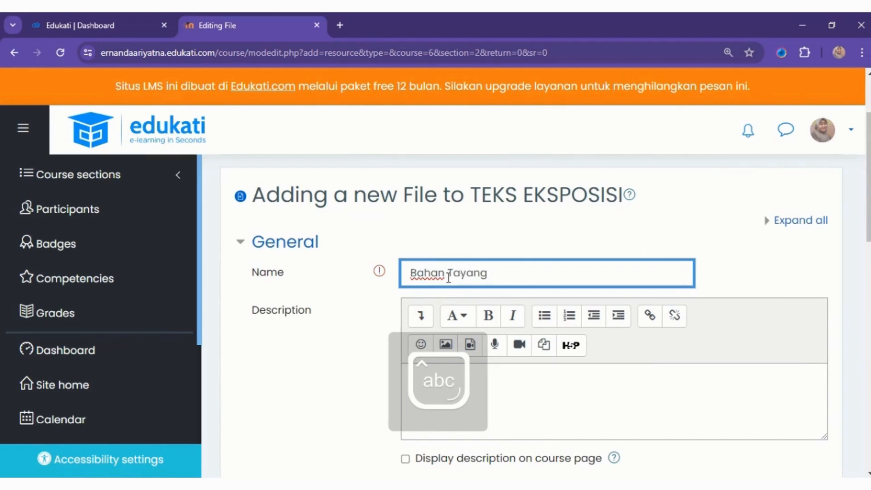
{"action": "scroll", "coordinate": [285, 350], "scroll_direction": "down", "scroll_amount": 5}
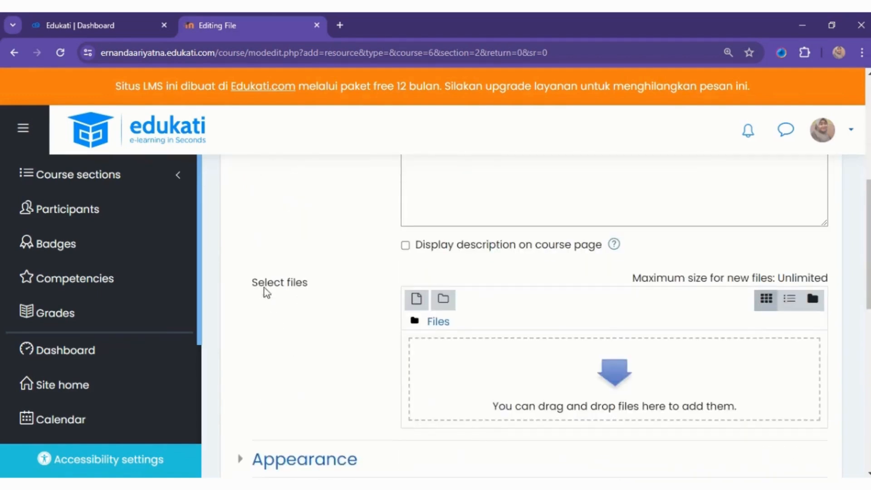
Choose 2. TEKS EKSPOSISI.pptx from the MATERI ESENSIAL KELAS X folder as the attachment for the File resource.
{"action": "left_click", "coordinate": [416, 299]}
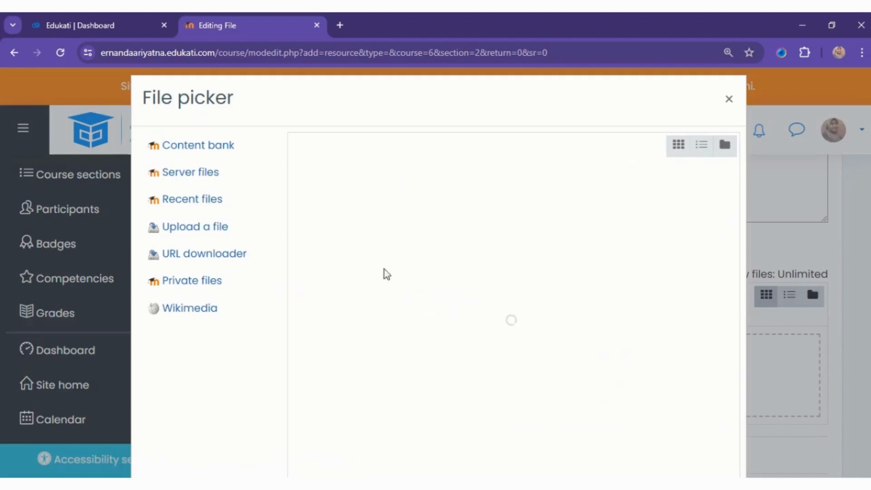
{"action": "left_click", "coordinate": [361, 219]}
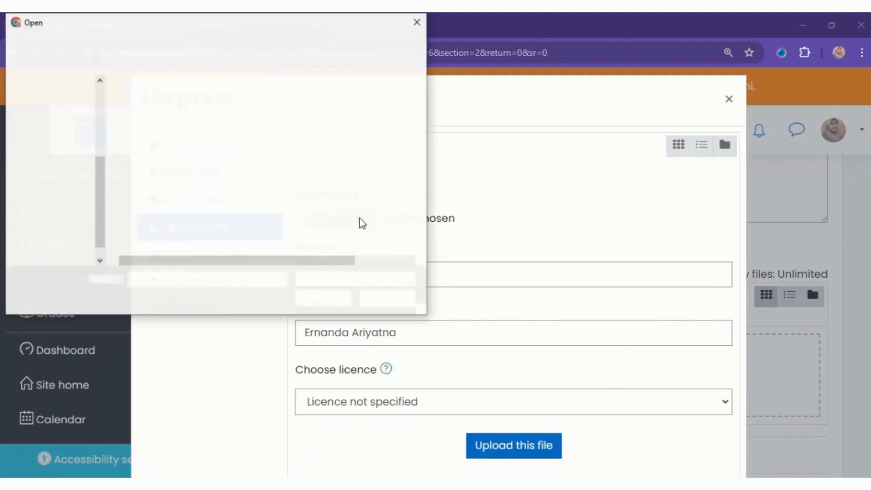
{"action": "left_click", "coordinate": [127, 45]}
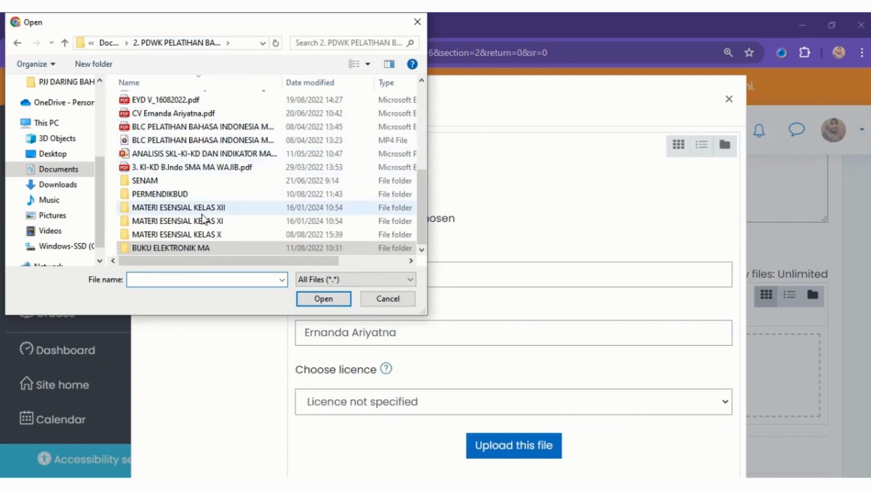
{"action": "double_click", "coordinate": [214, 234]}
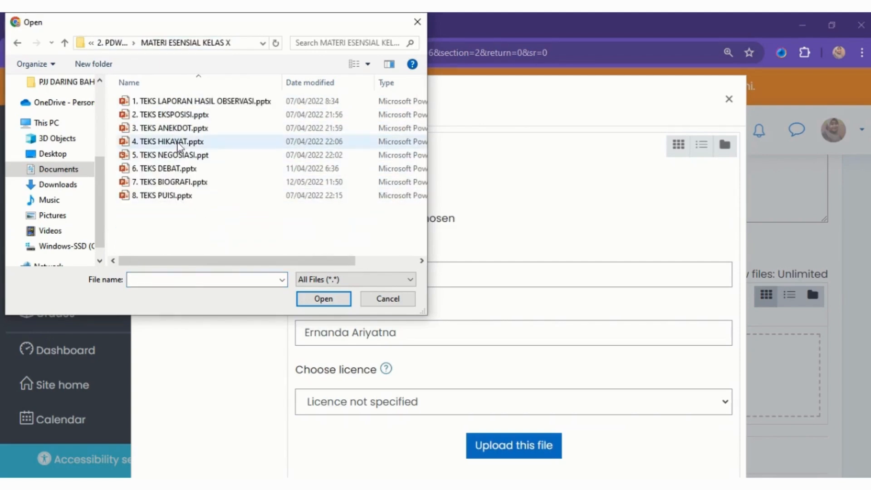
{"action": "double_click", "coordinate": [181, 115]}
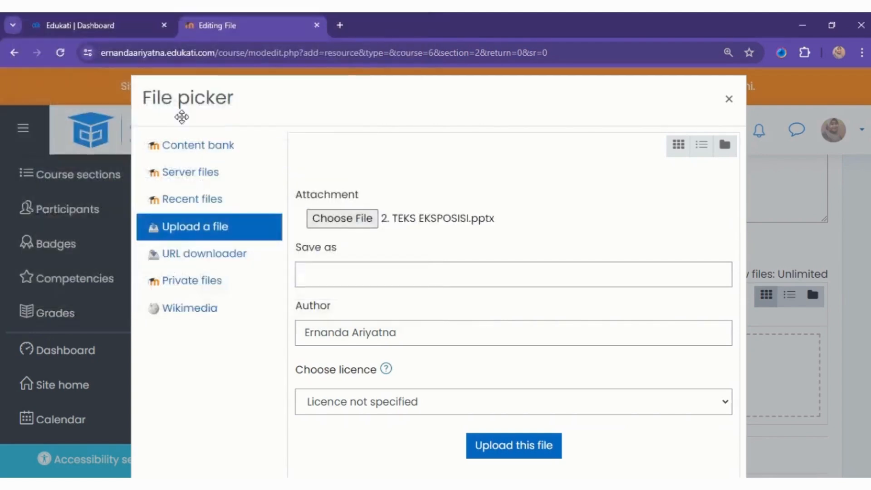
Upload the chosen presentation to the File resource, save the resource and return to the course.
{"action": "left_click", "coordinate": [556, 455]}
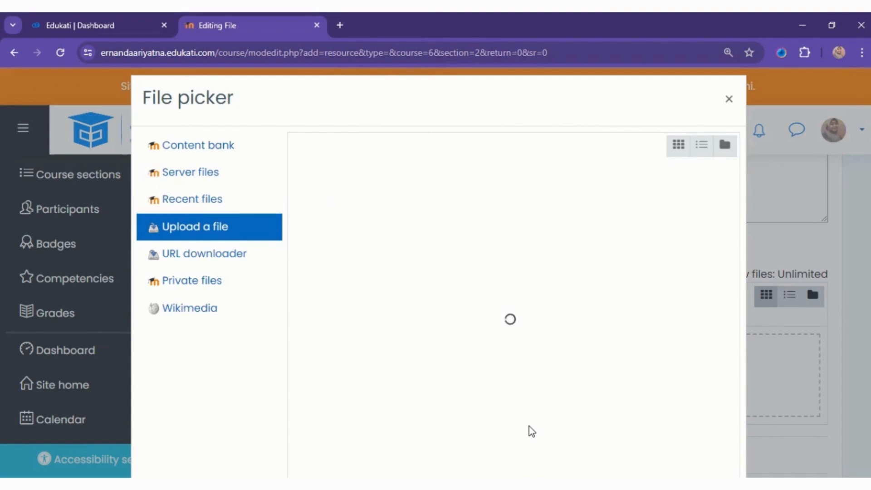
{"action": "scroll", "coordinate": [537, 381], "scroll_direction": "down", "scroll_amount": 4}
{"action": "scroll", "coordinate": [537, 381], "scroll_direction": "down", "scroll_amount": 5}
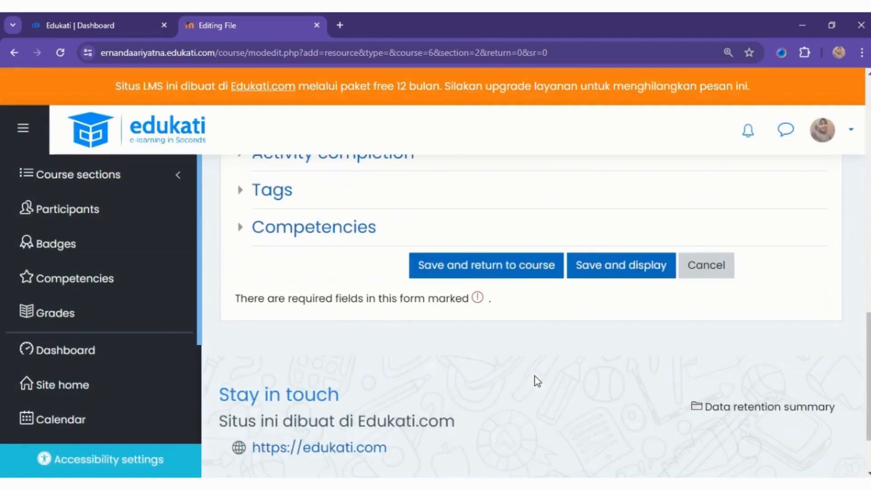
{"action": "left_click", "coordinate": [499, 271]}
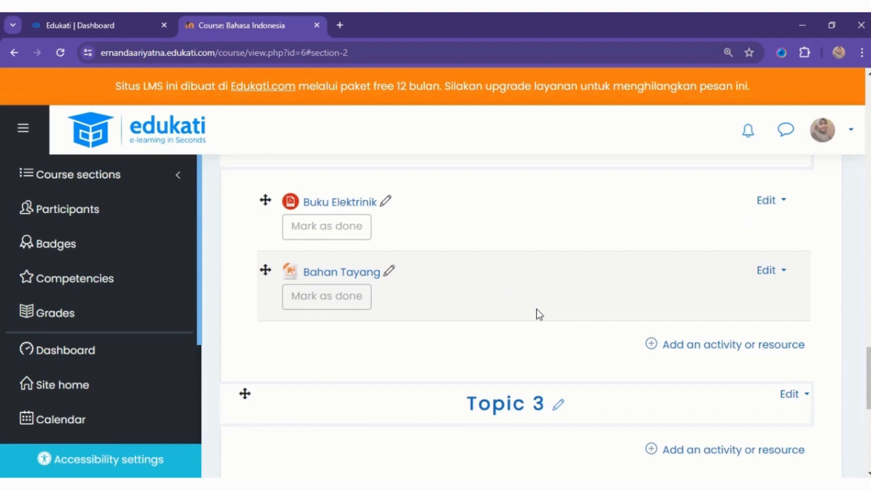
Open YouTube in a new browser tab and search for "teks eksposisi".
{"action": "left_click", "coordinate": [340, 25]}
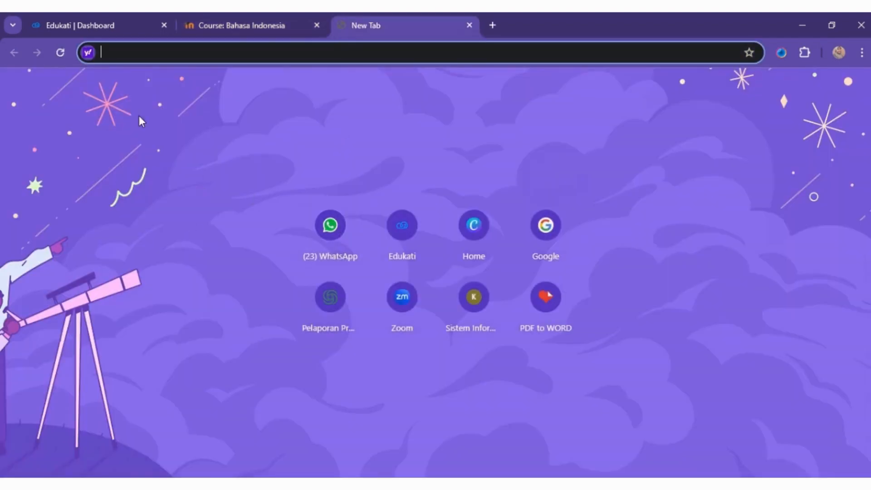
{"action": "type", "text": "y"}
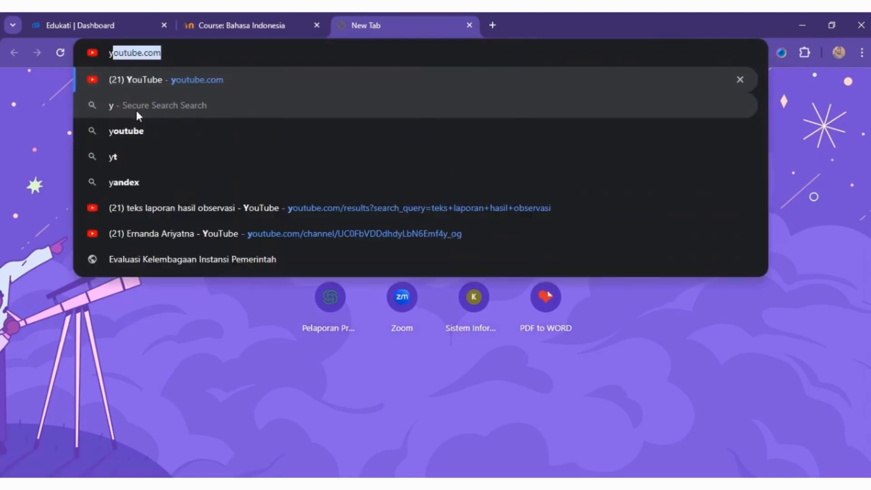
{"action": "key", "text": "Return"}
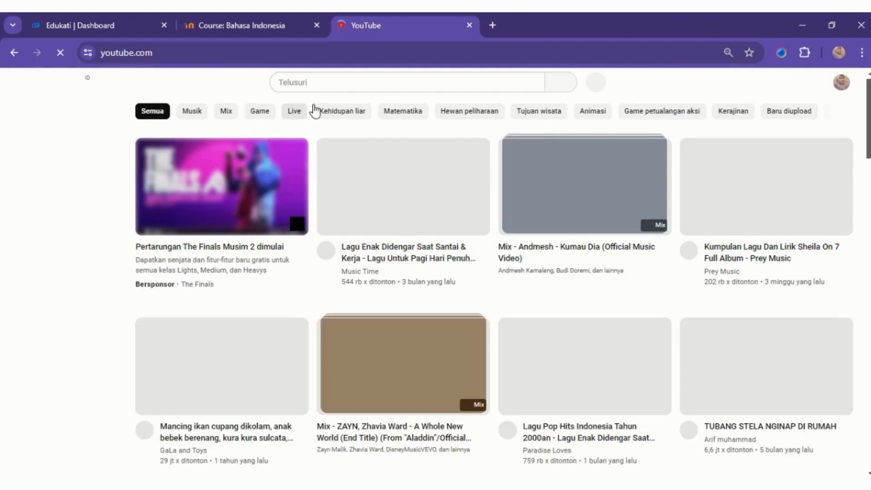
{"action": "left_click", "coordinate": [327, 83]}
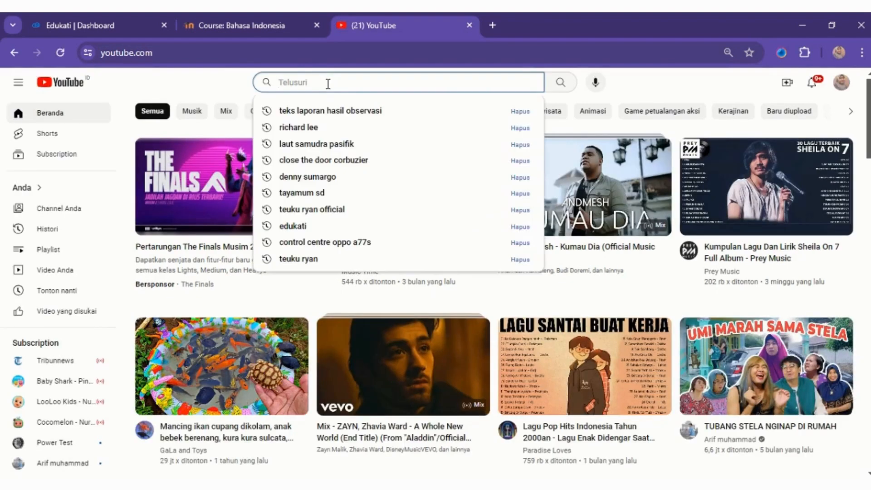
{"action": "type", "text": "teks eks"}
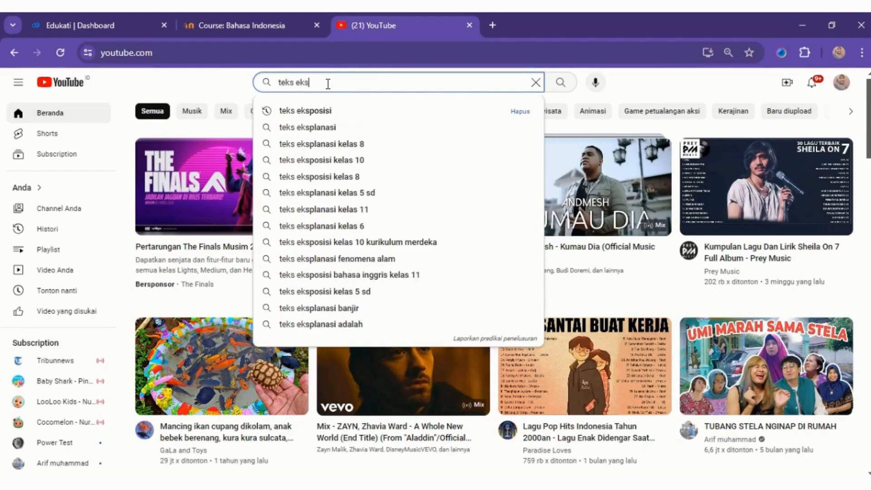
{"action": "type", "text": "posisi"}
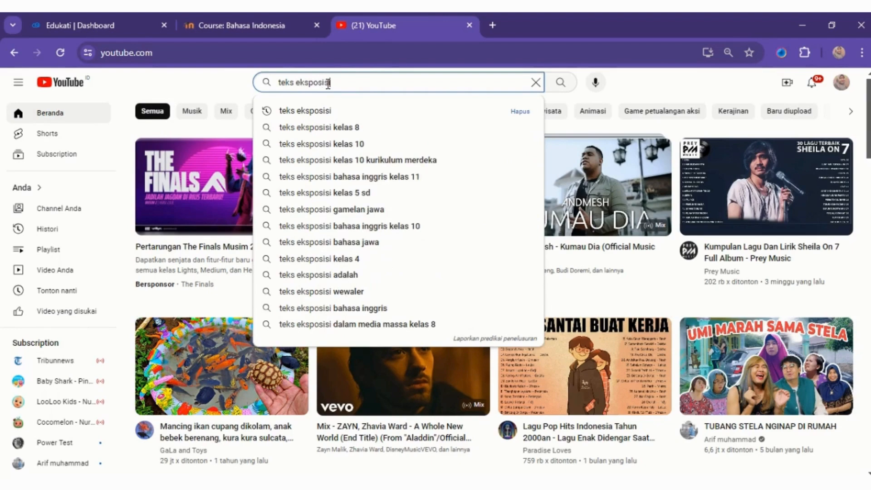
{"action": "key", "text": "Return"}
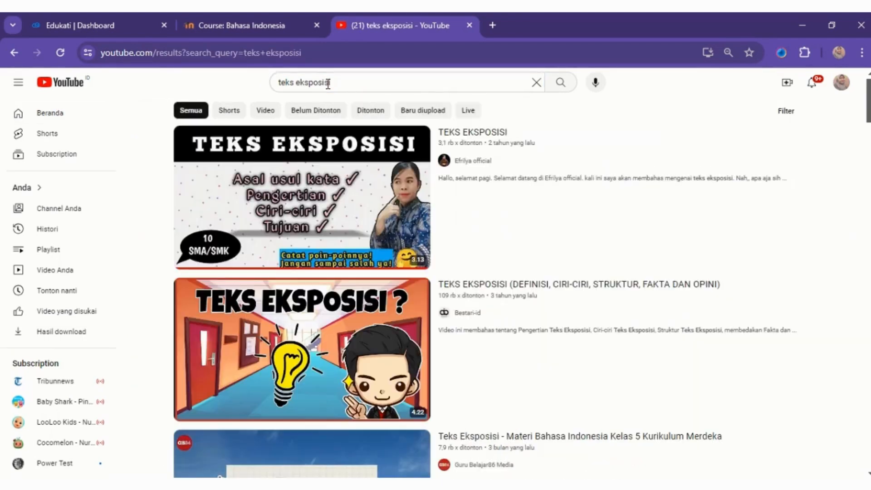
Open the first TEKS EKSPOSISI video in the search results and copy its web address.
{"action": "left_click", "coordinate": [333, 222]}
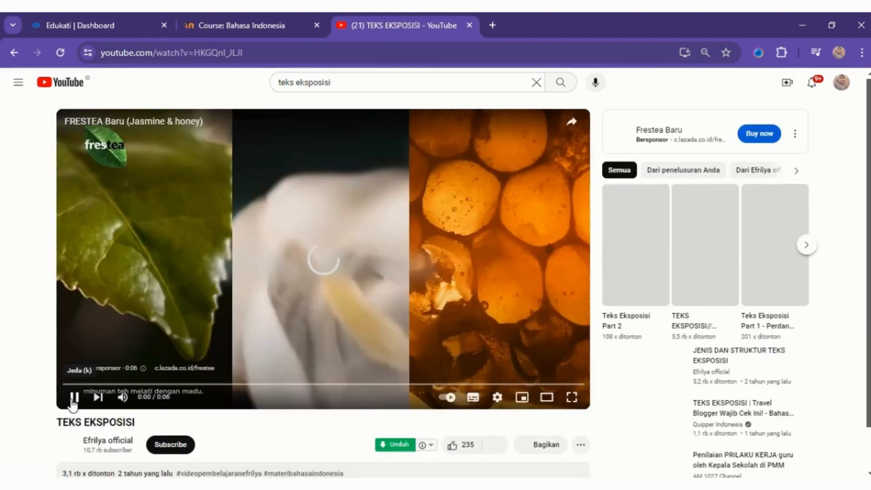
{"action": "left_click", "coordinate": [146, 54]}
{"action": "key", "text": "ctrl+c"}
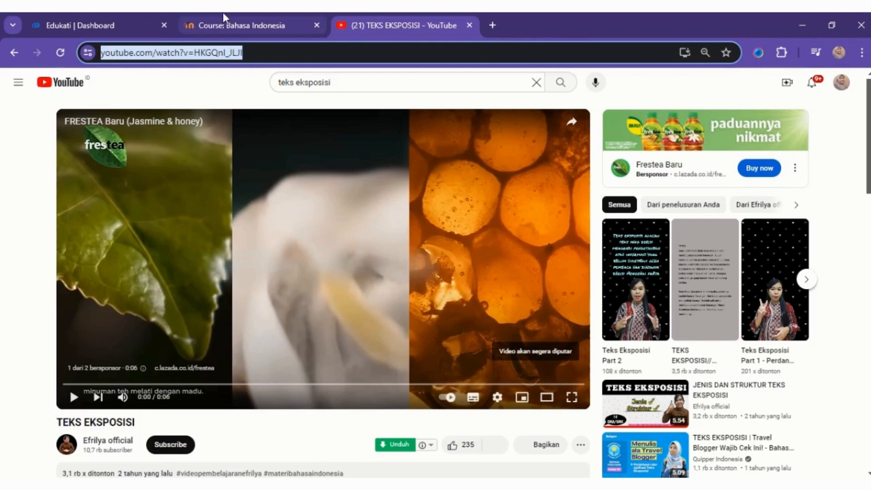
Return to the Bahasa Indonesia course, start a new Page resource in the TEKS EKSPOSISI section and name it "Video Pembelajaran".
{"action": "left_click", "coordinate": [218, 24]}
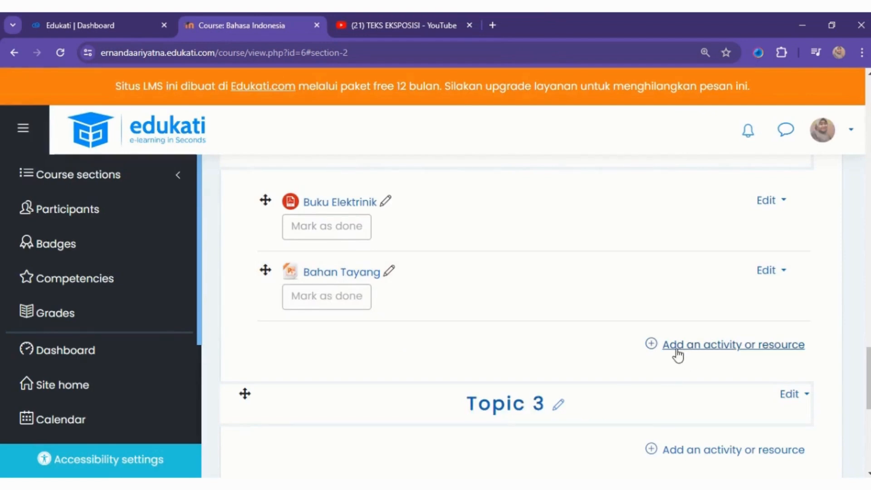
{"action": "left_click", "coordinate": [694, 346]}
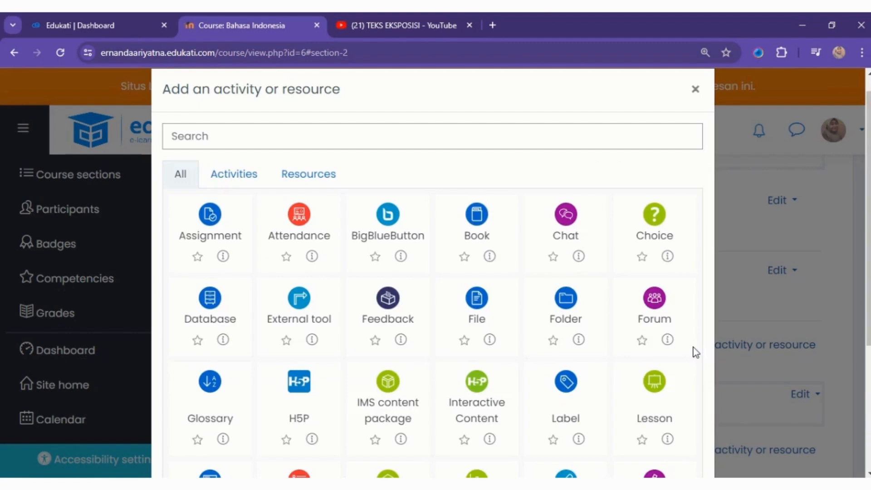
{"action": "scroll", "coordinate": [496, 351], "scroll_direction": "down", "scroll_amount": 4}
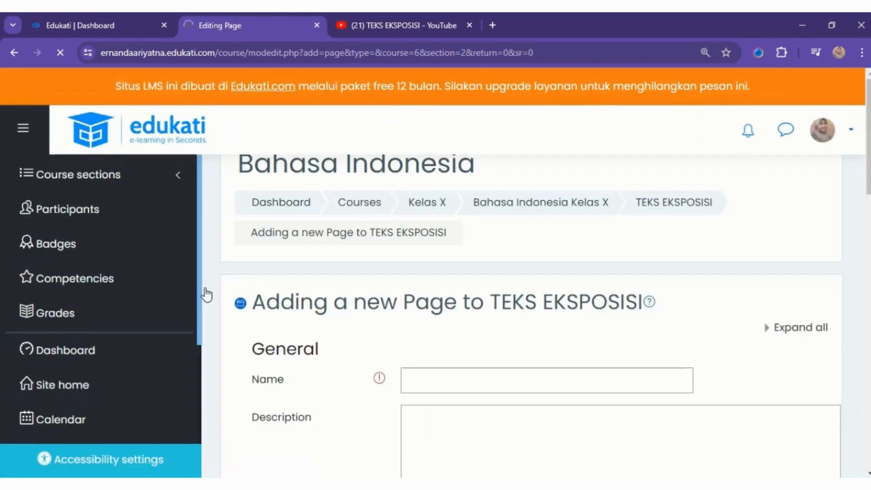
{"action": "left_click", "coordinate": [484, 371]}
{"action": "key", "text": "Caps_Lock"}
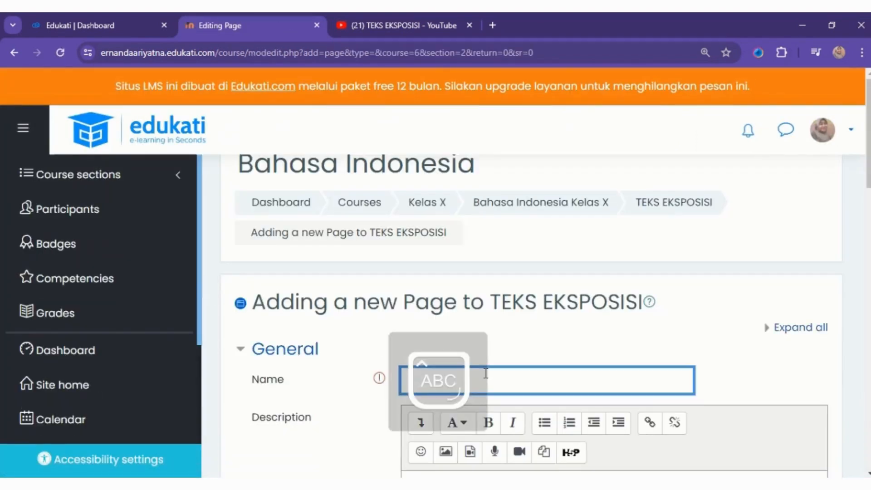
{"action": "type", "text": "V"}
{"action": "key", "text": "Caps_Lock"}
{"action": "type", "text": "ideo"}
{"action": "key", "text": "Caps_Lock"}
{"action": "type", "text": "P"}
{"action": "key", "text": "Caps_Lock"}
{"action": "type", "text": "embelajaran"}
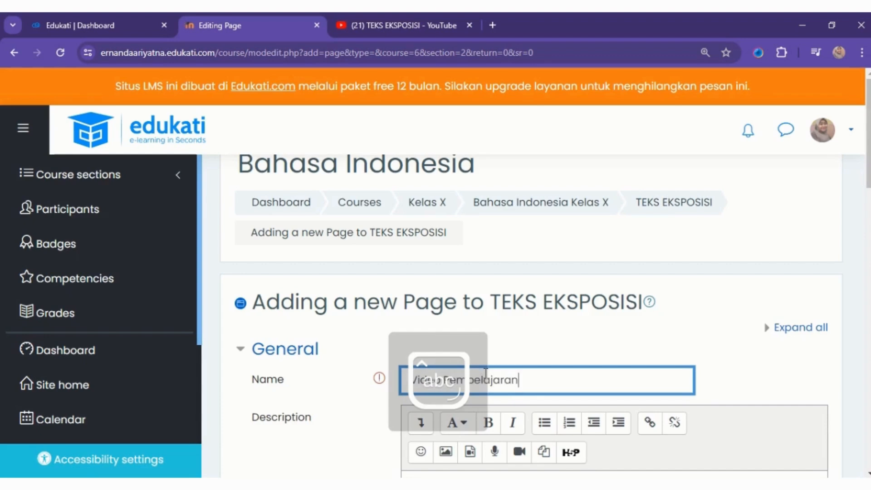
Paste the copied YouTube link into the page content, save the Page resource and return to the course.
{"action": "scroll", "coordinate": [486, 372], "scroll_direction": "down", "scroll_amount": 5}
{"action": "scroll", "coordinate": [485, 372], "scroll_direction": "down", "scroll_amount": 3}
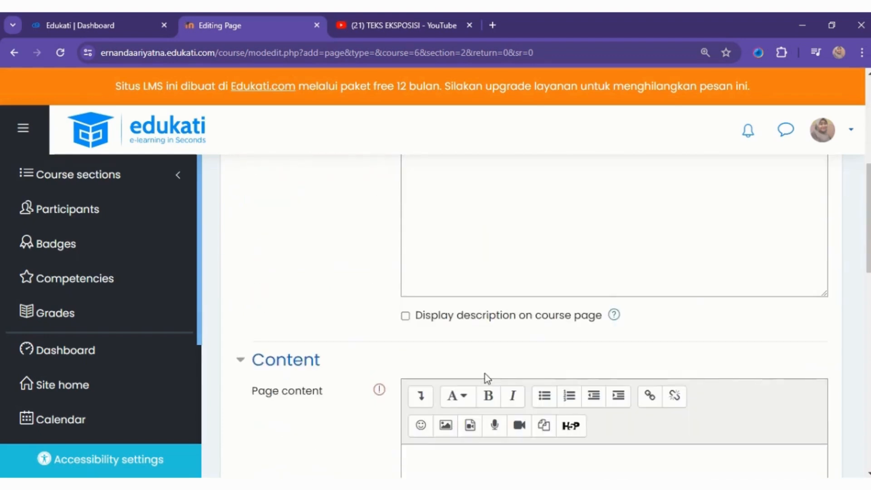
{"action": "scroll", "coordinate": [486, 373], "scroll_direction": "down", "scroll_amount": 2}
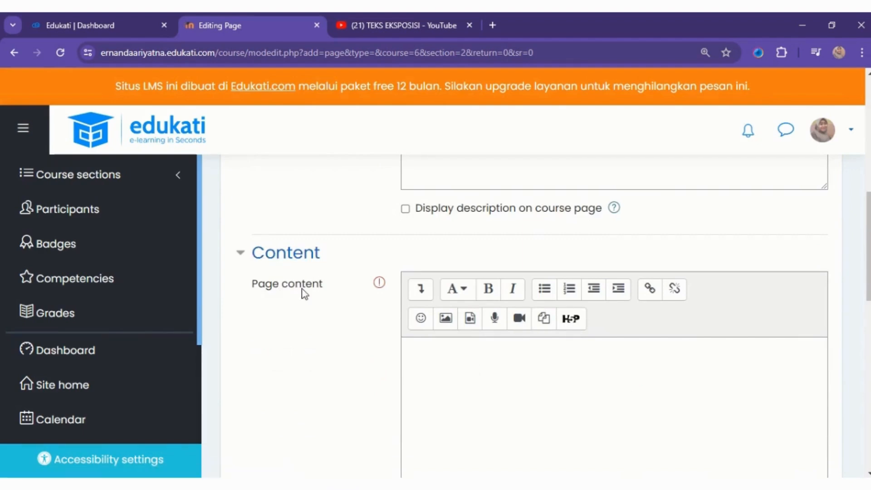
{"action": "left_click", "coordinate": [455, 355]}
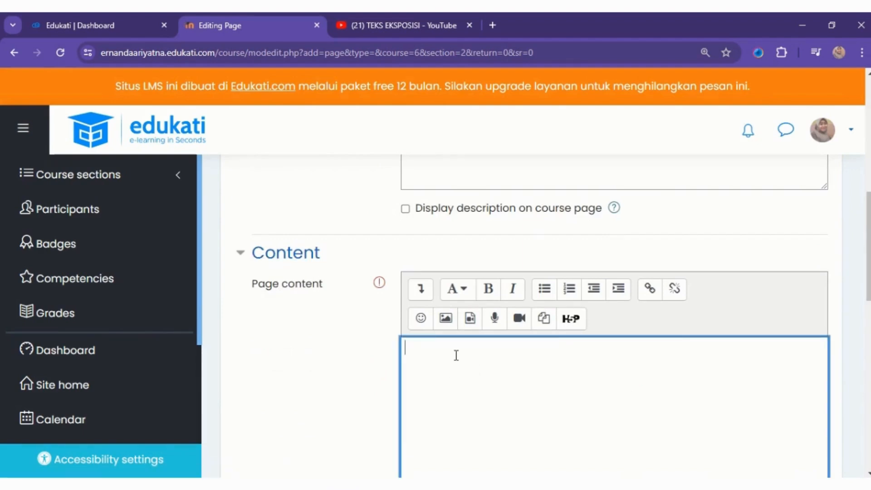
{"action": "key", "text": "ctrl+v"}
{"action": "scroll", "coordinate": [304, 346], "scroll_direction": "down", "scroll_amount": 9}
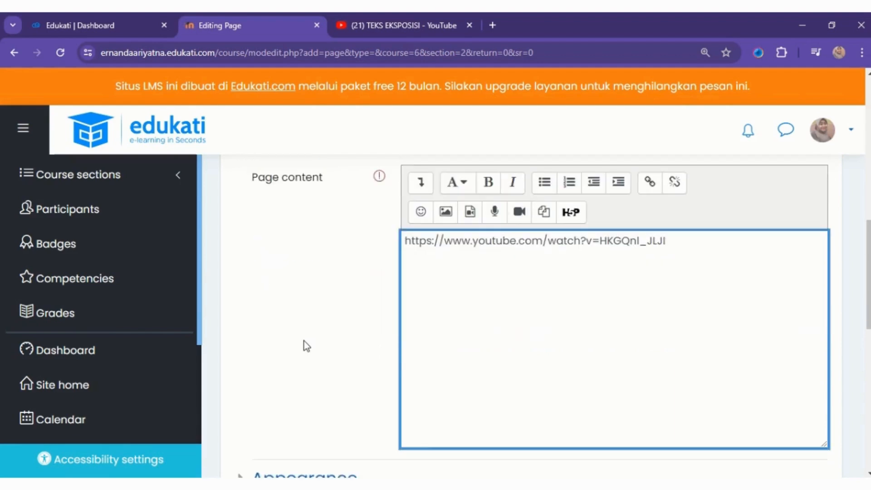
{"action": "scroll", "coordinate": [305, 346], "scroll_direction": "down", "scroll_amount": 1}
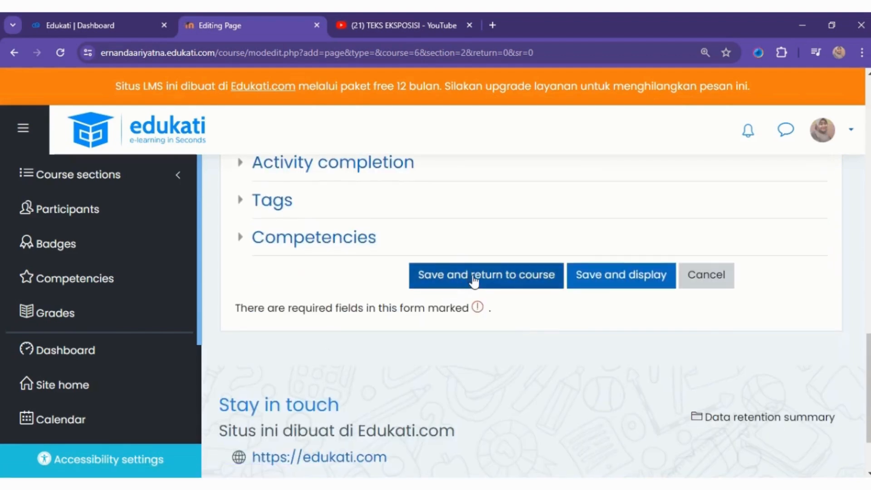
{"action": "left_click", "coordinate": [480, 279]}
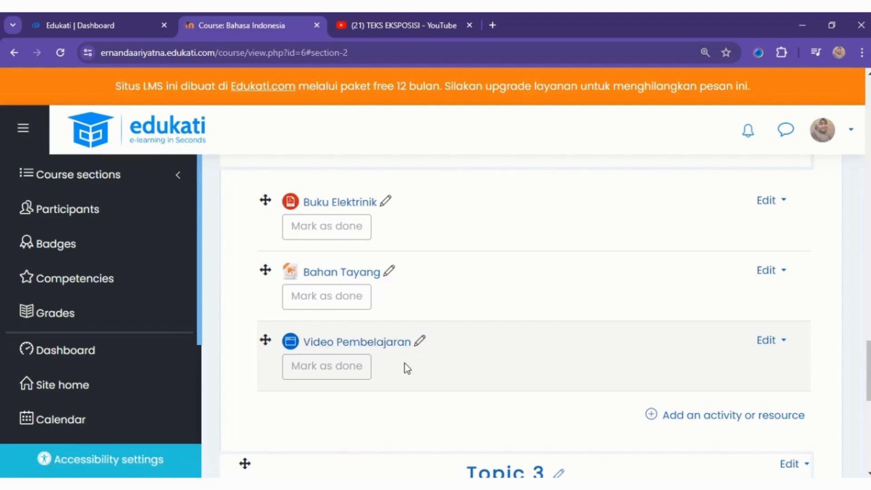
Start a new URL resource in the TEKS EKSPOSISI section and name it "Video Pembelajaran".
{"action": "scroll", "coordinate": [466, 376], "scroll_direction": "down", "scroll_amount": 2}
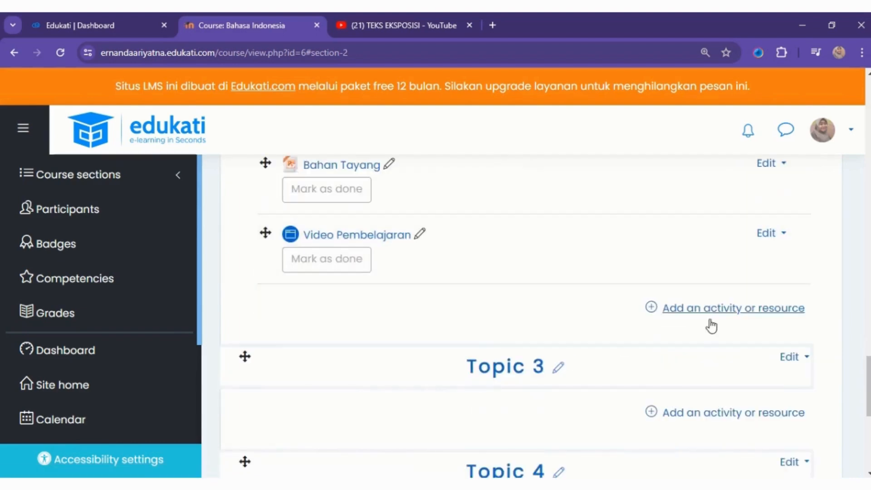
{"action": "left_click", "coordinate": [722, 313]}
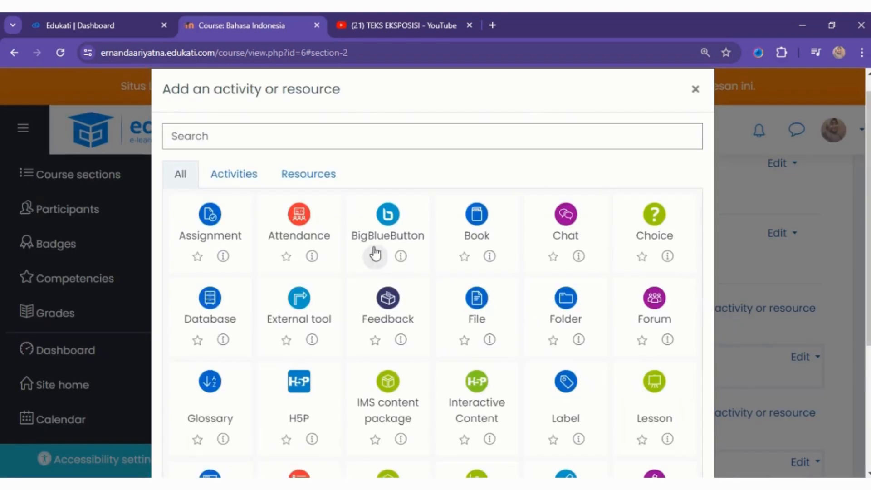
{"action": "scroll", "coordinate": [516, 259], "scroll_direction": "down", "scroll_amount": 2}
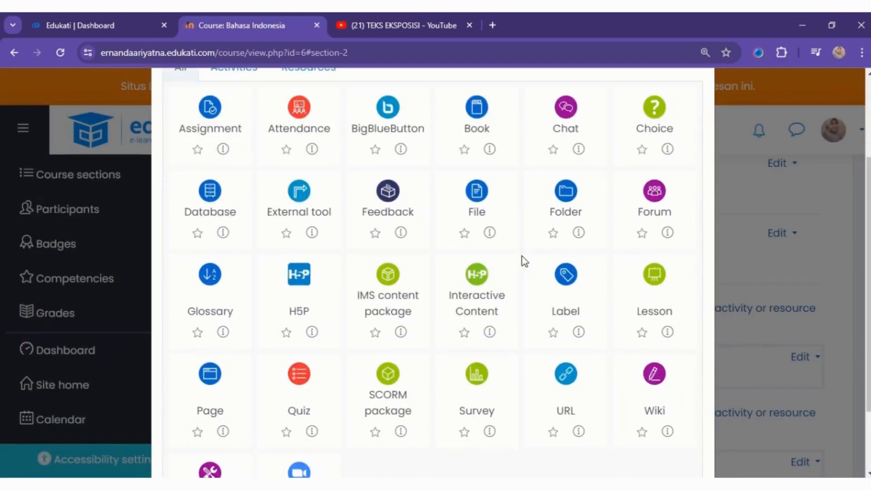
{"action": "left_click", "coordinate": [567, 376]}
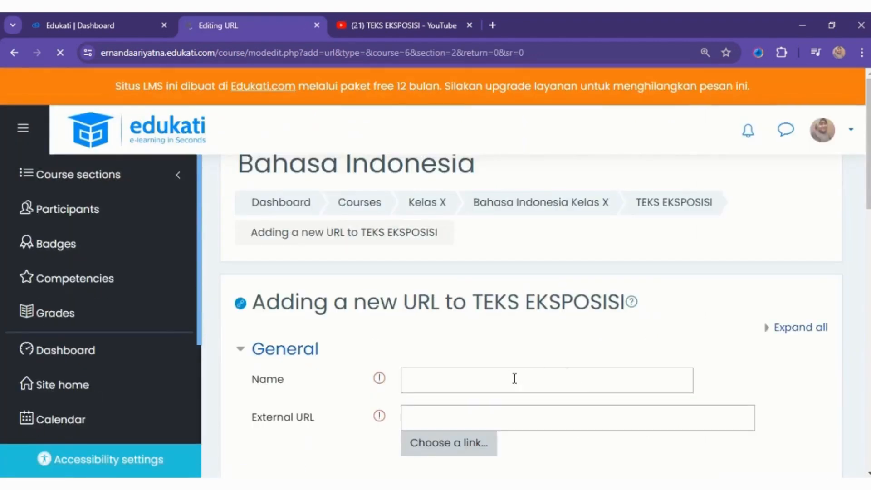
{"action": "left_click", "coordinate": [502, 380]}
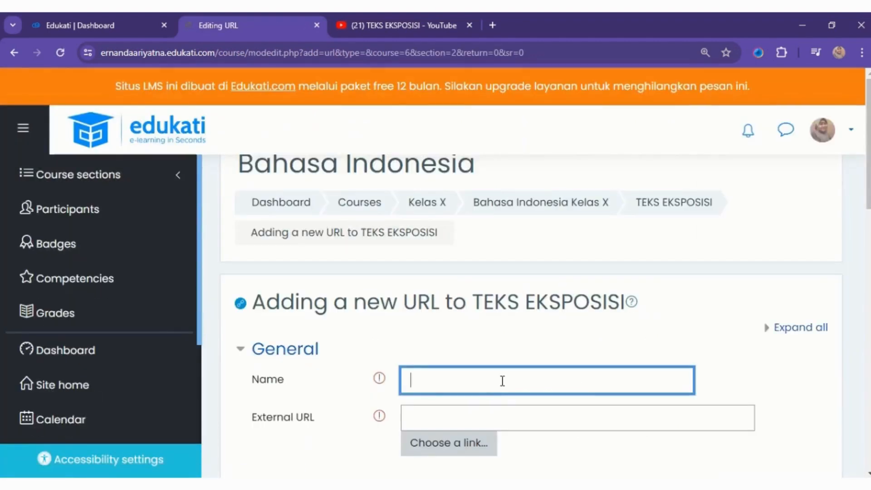
{"action": "key", "text": "Caps_Lock"}
{"action": "type", "text": "M"}
{"action": "type", "text": "ideo "}
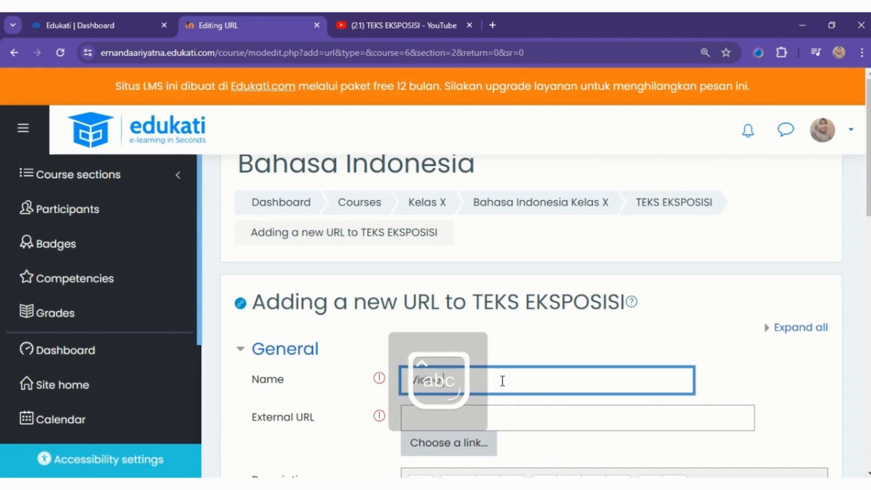
{"action": "type", "text": "Pembelajaran"}
{"action": "left_click", "coordinate": [503, 422]}
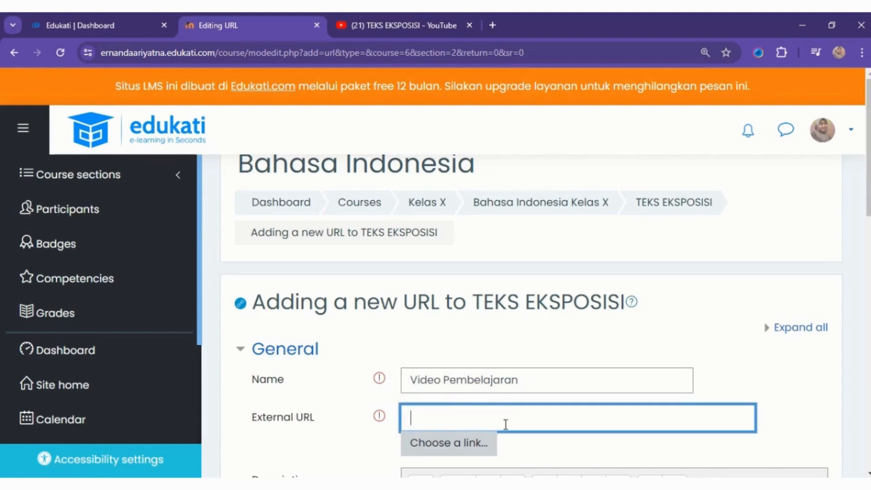
{"action": "type", "text": "https://www.youtube.com/watch?v=HKGQnI_JLJI"}
{"action": "scroll", "coordinate": [645, 352], "scroll_direction": "down", "scroll_amount": 9}
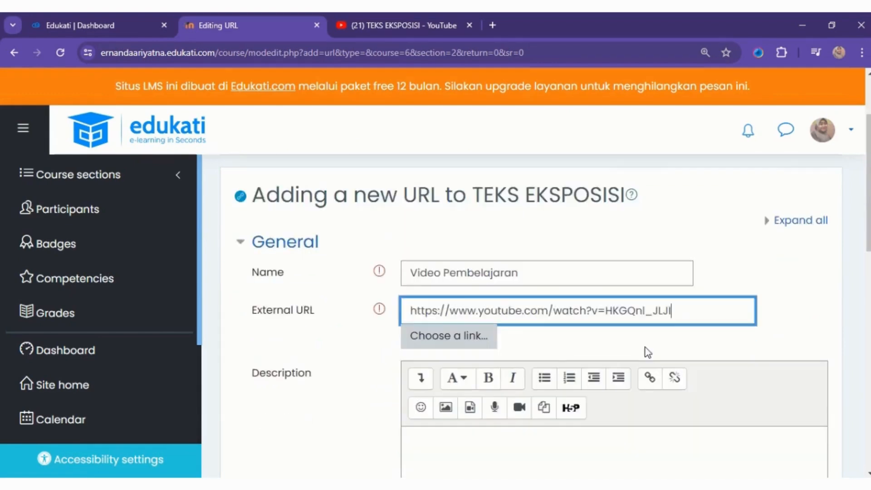
{"action": "scroll", "coordinate": [566, 358], "scroll_direction": "down", "scroll_amount": 5}
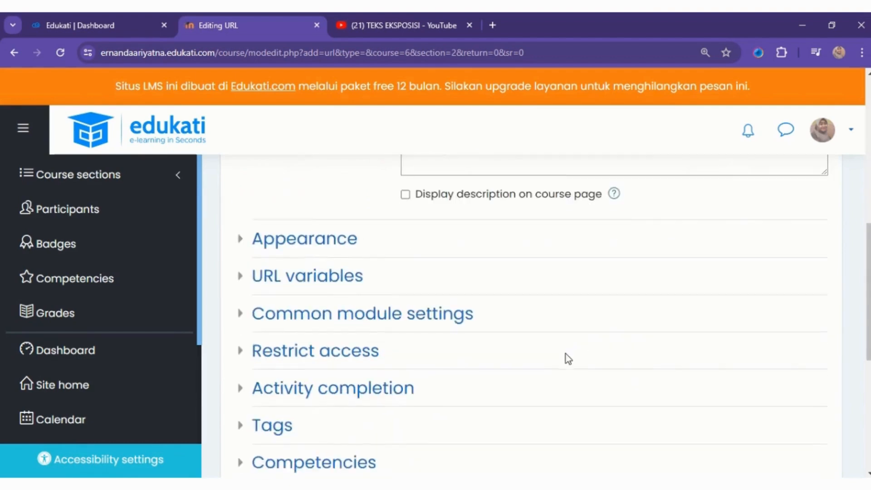
{"action": "left_click", "coordinate": [525, 300]}
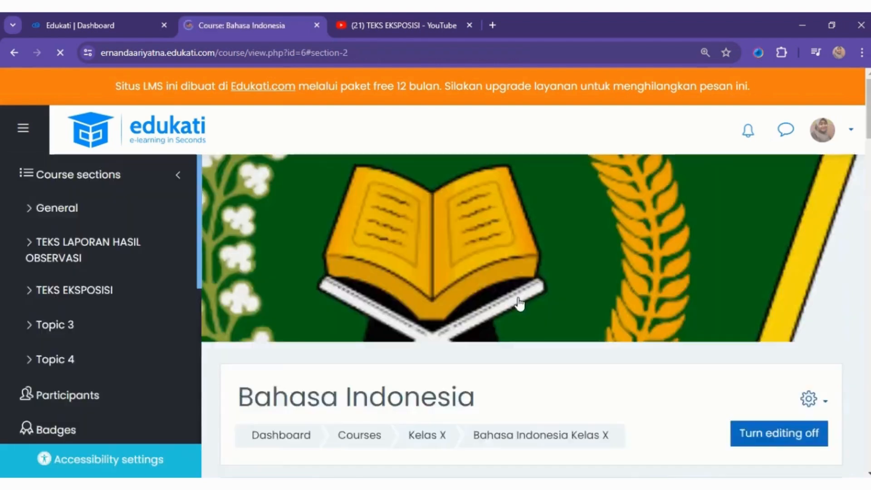
Check the embedded video in the Video Pembelajaran Page resource by playing it and viewing it full screen, and return to the course.
{"action": "scroll", "coordinate": [496, 298], "scroll_direction": "down", "scroll_amount": 3}
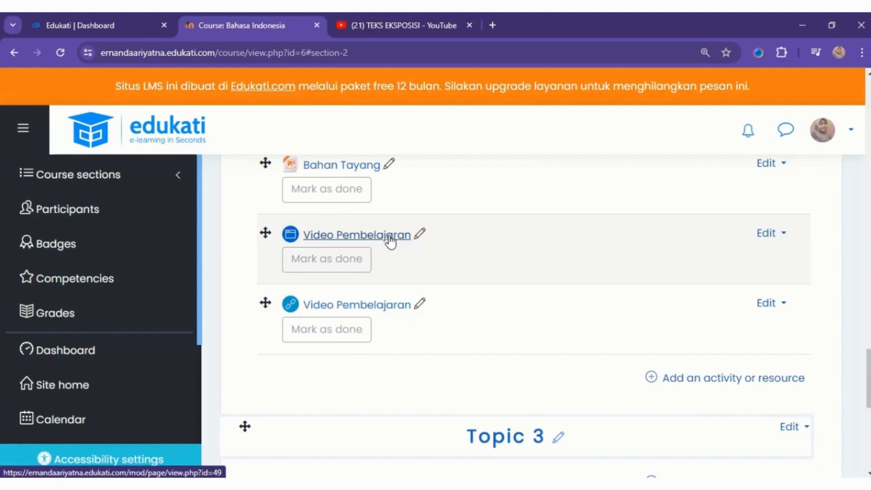
{"action": "left_click", "coordinate": [392, 241]}
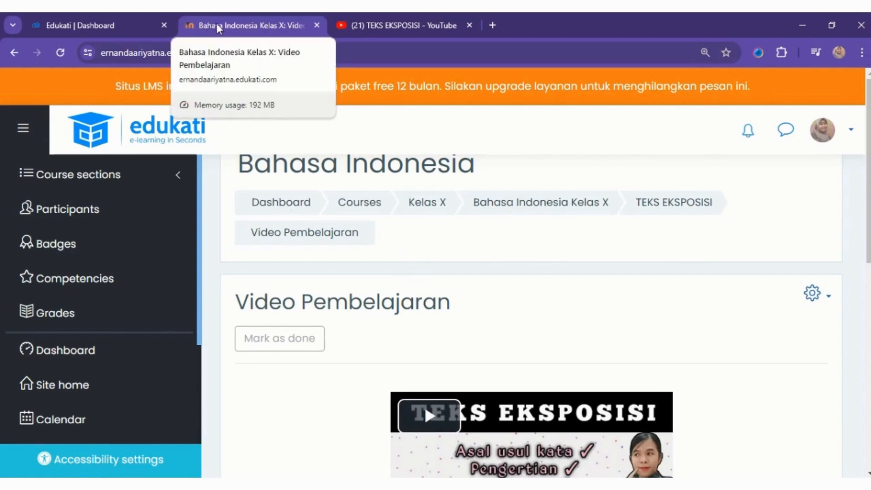
{"action": "scroll", "coordinate": [426, 308], "scroll_direction": "down", "scroll_amount": 2}
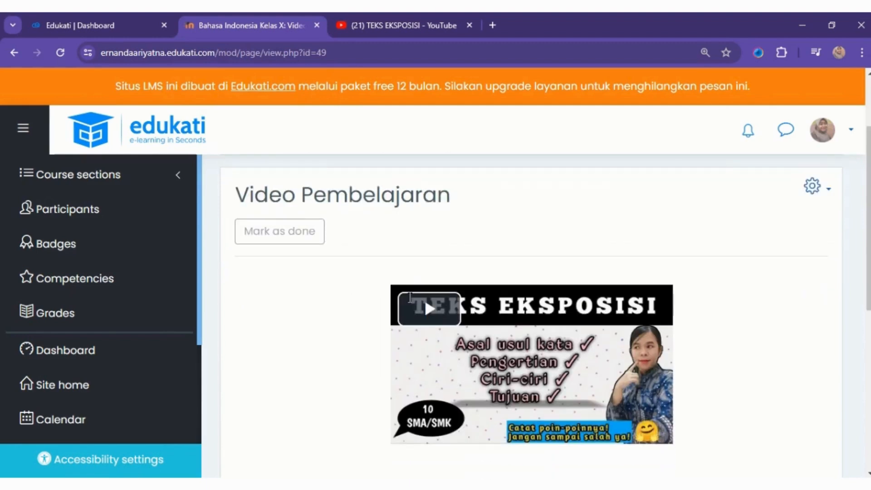
{"action": "left_click", "coordinate": [430, 312]}
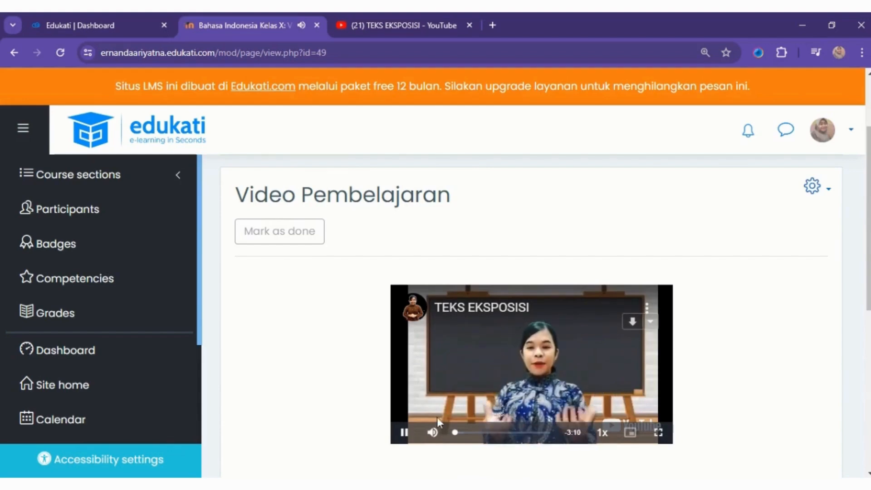
{"action": "left_click", "coordinate": [403, 432]}
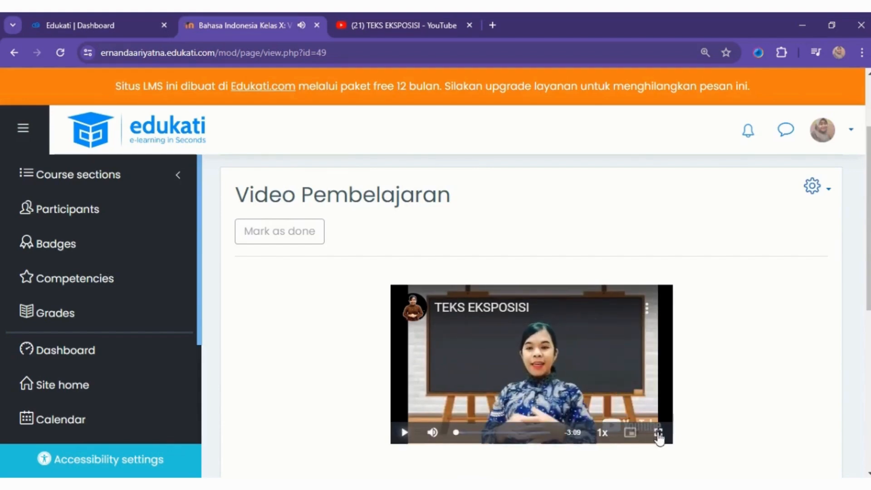
{"action": "left_click", "coordinate": [658, 432]}
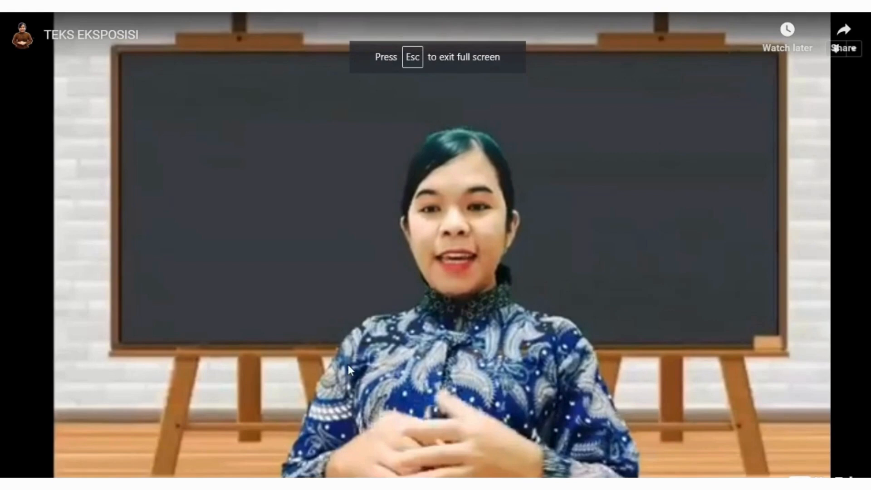
{"action": "key", "text": "Escape"}
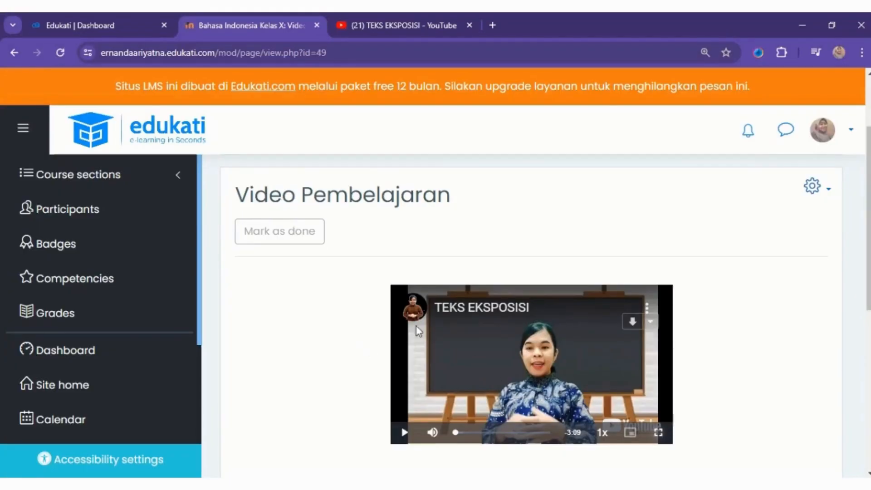
{"action": "left_click", "coordinate": [14, 53]}
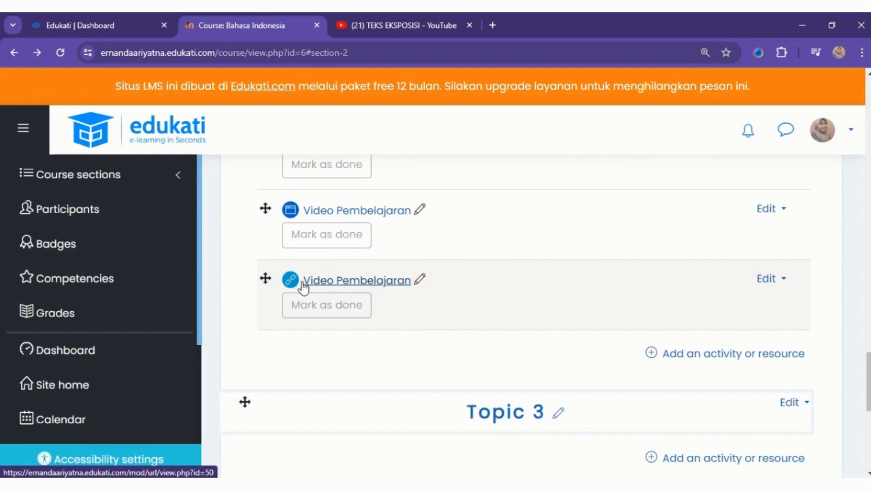
Test the Video Pembelajaran URL resource by following its YouTube link, pause the video and return to the course.
{"action": "left_click", "coordinate": [369, 286]}
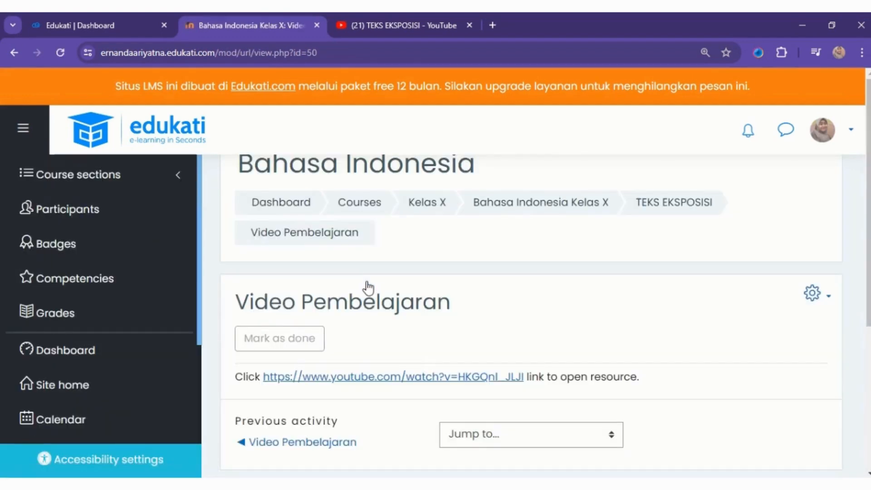
{"action": "left_click", "coordinate": [338, 378]}
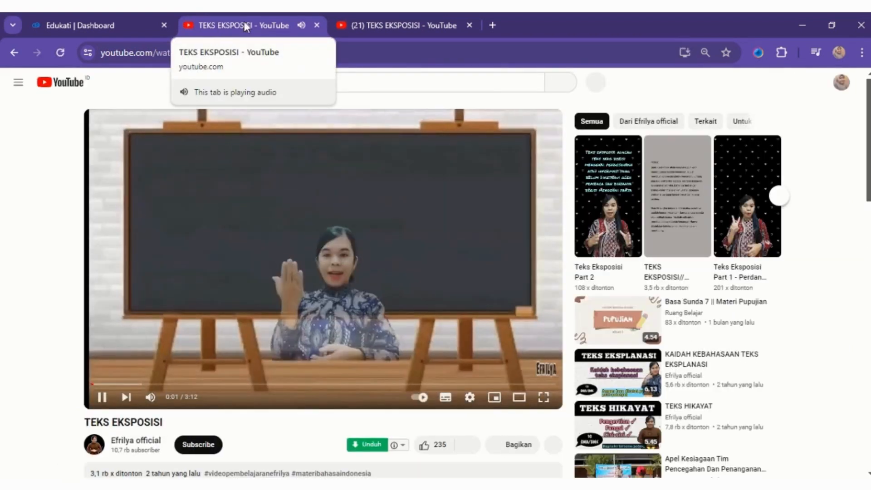
{"action": "left_click", "coordinate": [102, 398]}
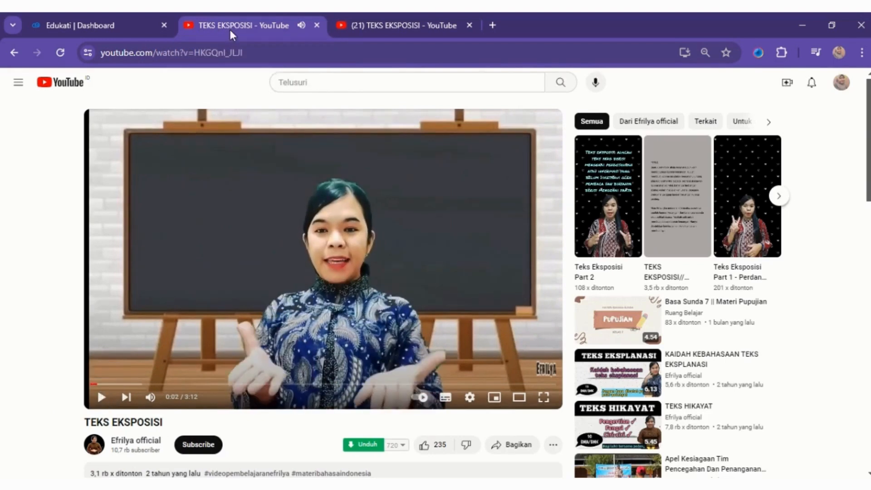
{"action": "left_click", "coordinate": [12, 53]}
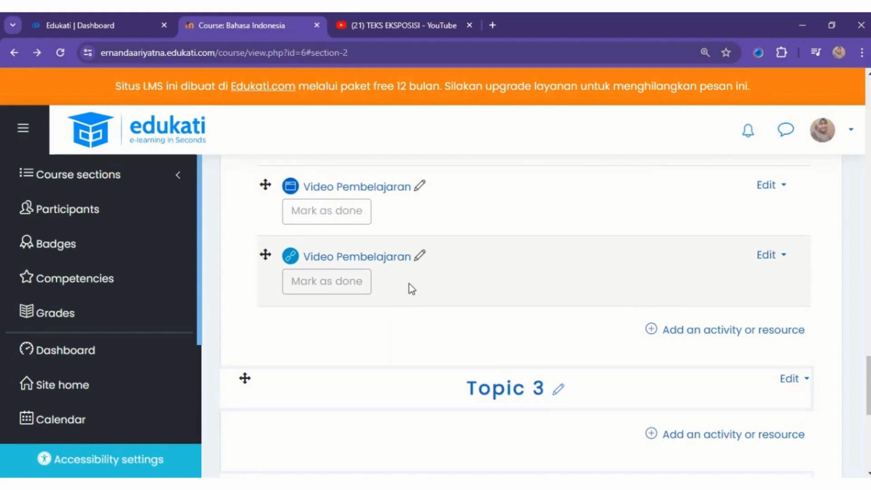
Correct the name of the e-book resource in the TEKS EKSPOSISI section to "Buku Elektronik".
{"action": "scroll", "coordinate": [408, 287], "scroll_direction": "up", "scroll_amount": 2}
{"action": "scroll", "coordinate": [347, 225], "scroll_direction": "up", "scroll_amount": 2}
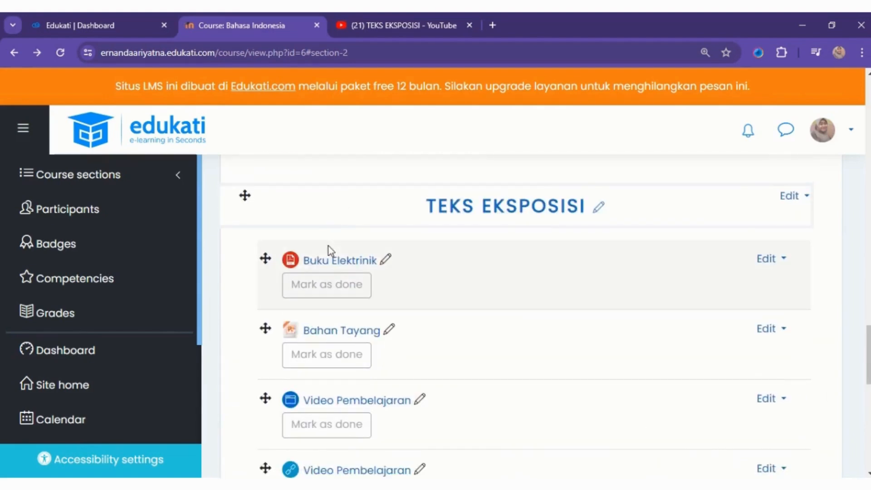
{"action": "left_click", "coordinate": [386, 260]}
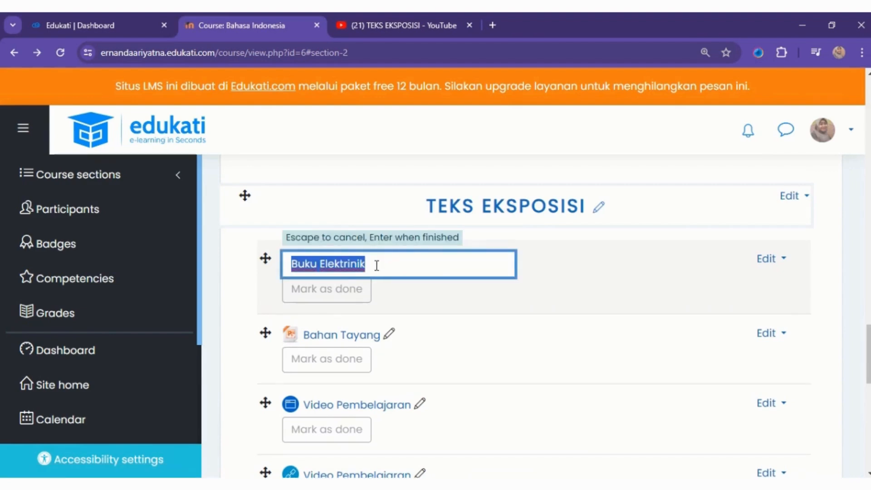
{"action": "left_click", "coordinate": [348, 264]}
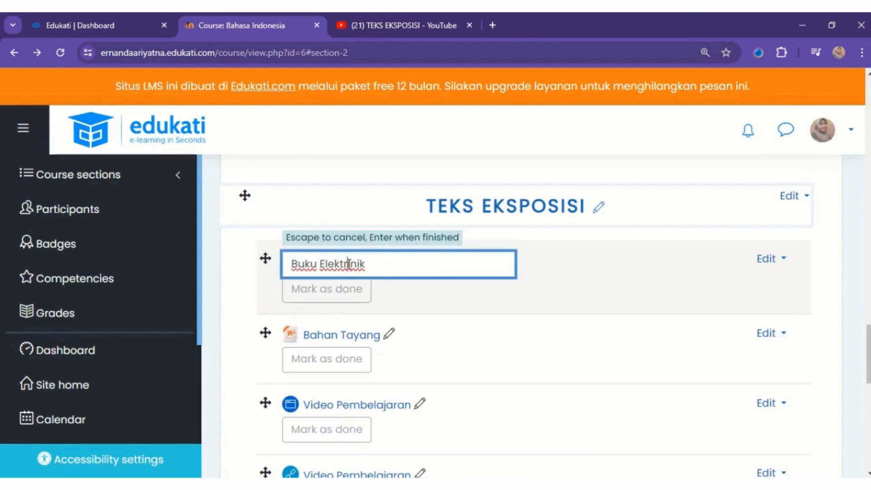
{"action": "key", "text": "Delete"}
{"action": "type", "text": "o"}
{"action": "key", "text": "Return"}
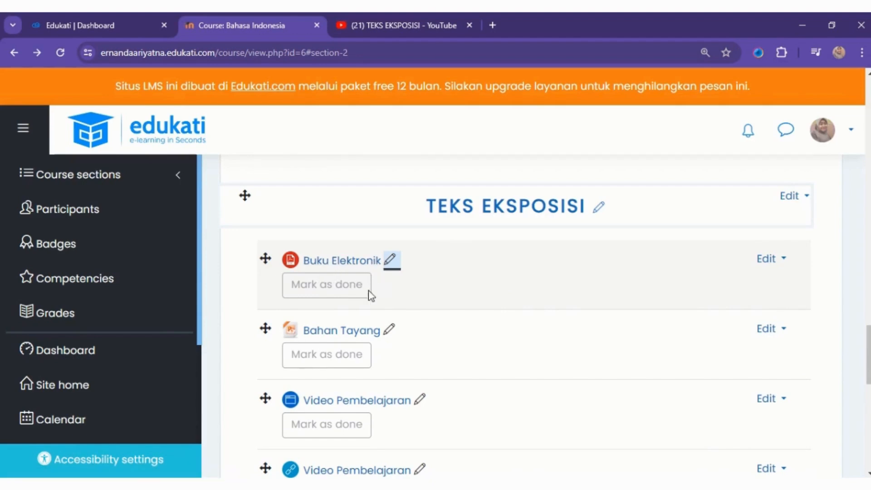
Start a new Assignment activity in the TEKS EKSPOSISI section and name it "Tugas".
{"action": "scroll", "coordinate": [380, 343], "scroll_direction": "down", "scroll_amount": 2}
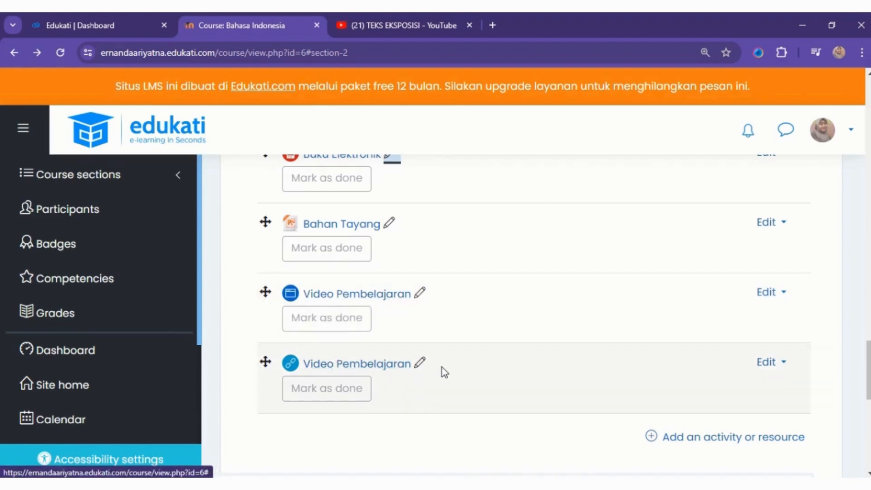
{"action": "scroll", "coordinate": [450, 366], "scroll_direction": "down", "scroll_amount": 2}
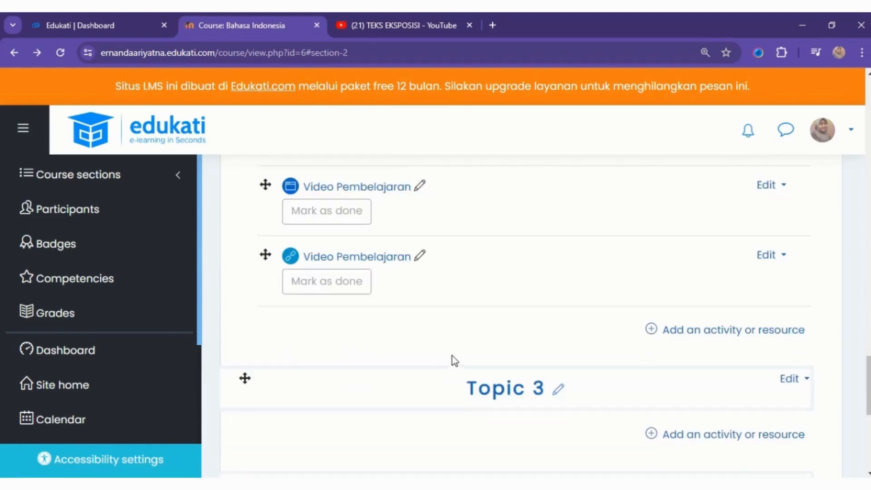
{"action": "left_click", "coordinate": [652, 333]}
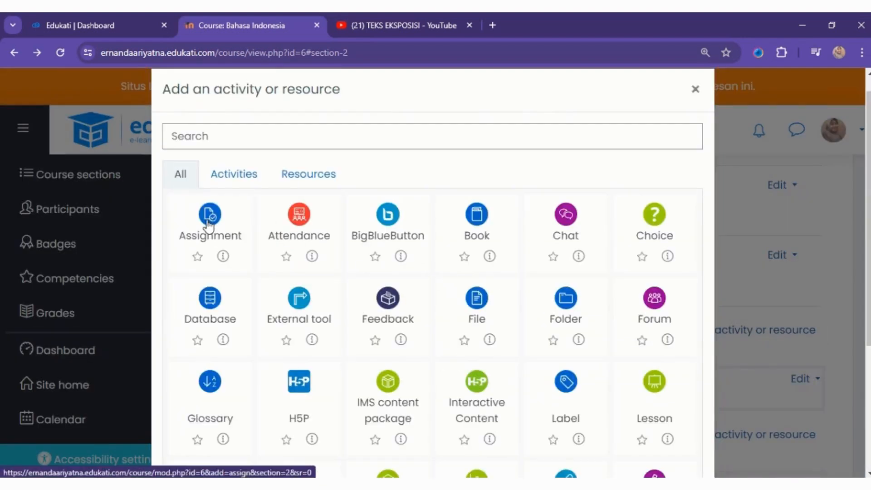
{"action": "left_click", "coordinate": [209, 223]}
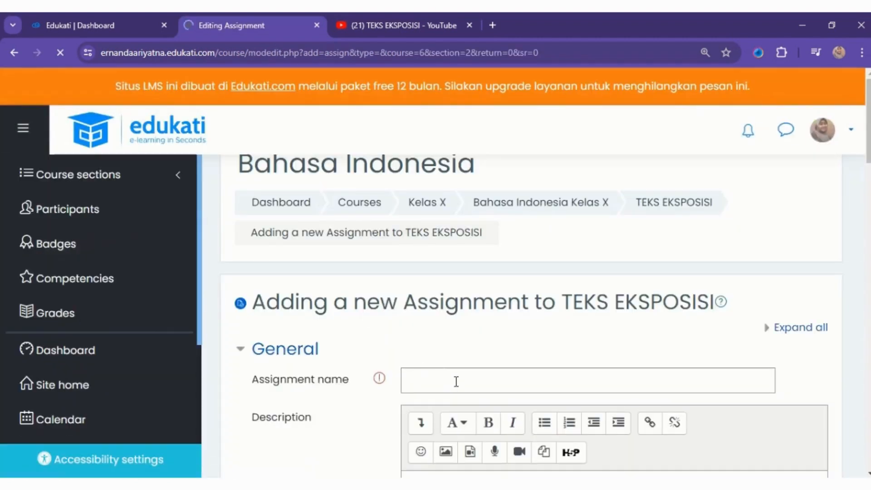
{"action": "left_click", "coordinate": [456, 381]}
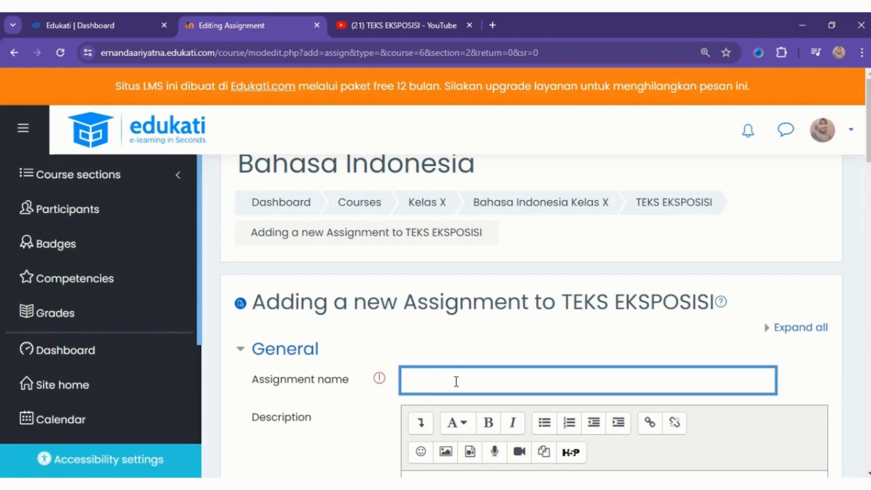
{"action": "type", "text": "Tuga"}
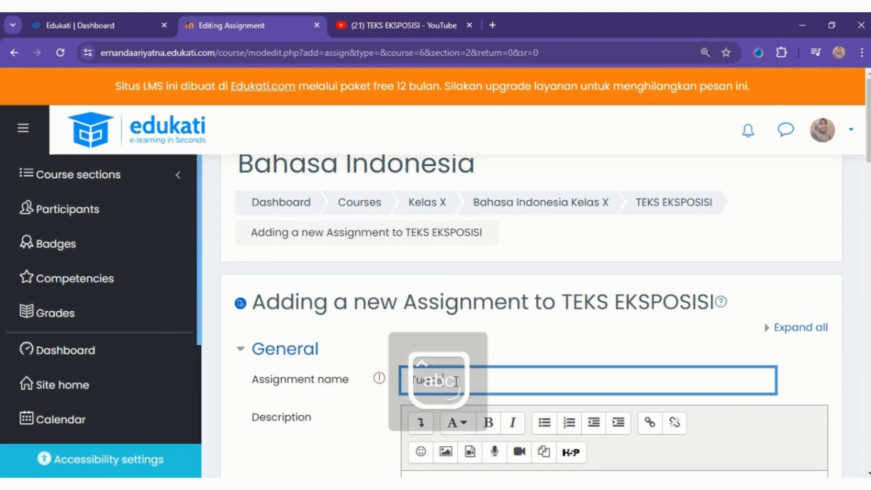
{"action": "type", "text": "s"}
Start the assignment's description with the line "Kerjakan tugas ini dengan benar!".
{"action": "scroll", "coordinate": [568, 355], "scroll_direction": "down", "scroll_amount": 5}
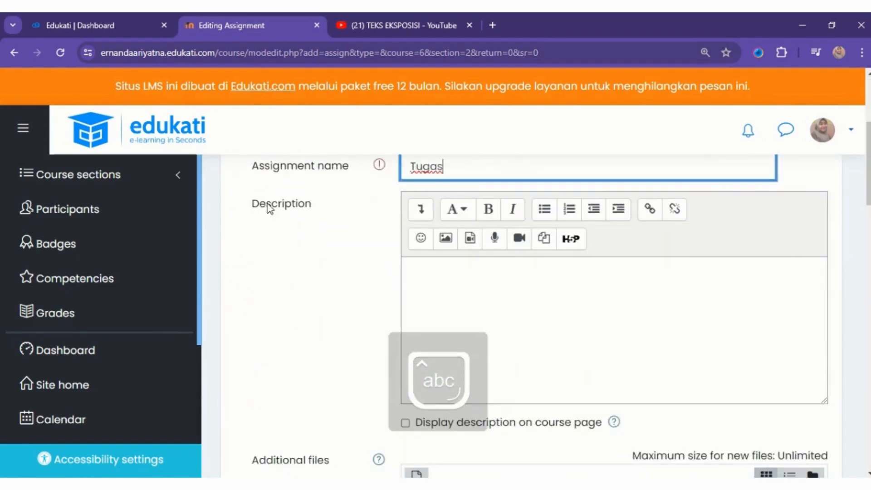
{"action": "left_click", "coordinate": [458, 274]}
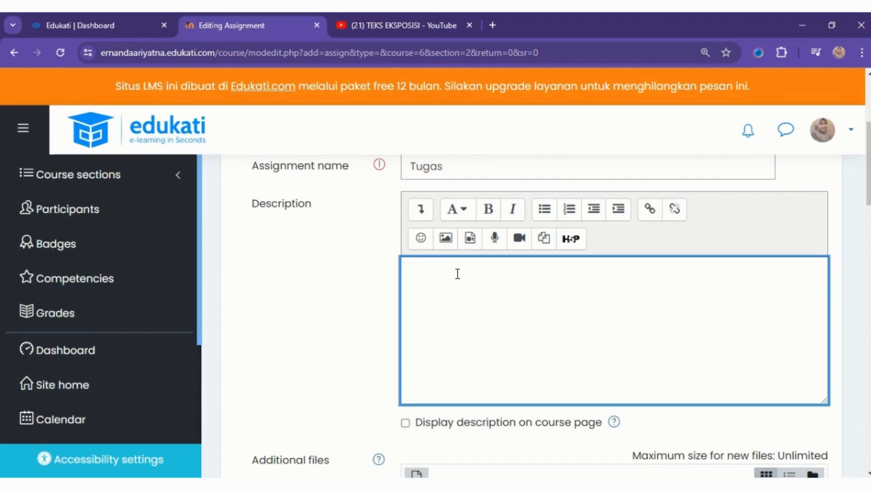
{"action": "type", "text": "Kerj"}
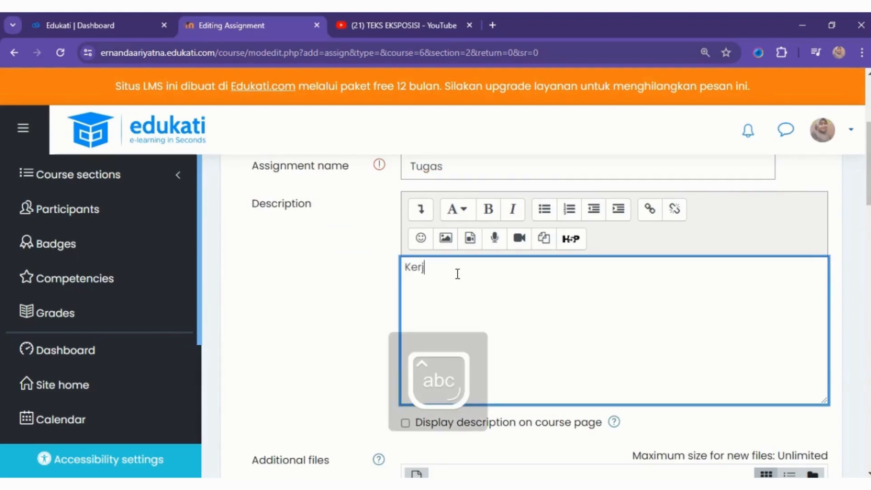
{"action": "type", "text": "akan tugas i"}
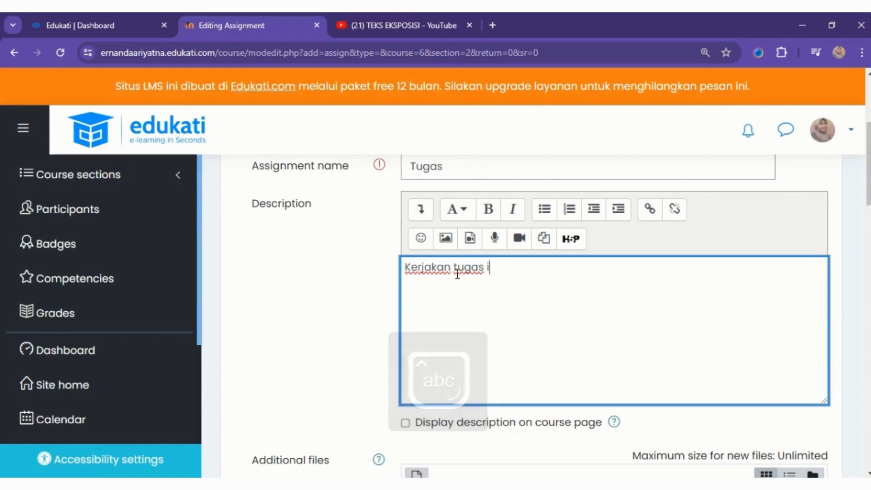
{"action": "type", "text": "ni dengan be"}
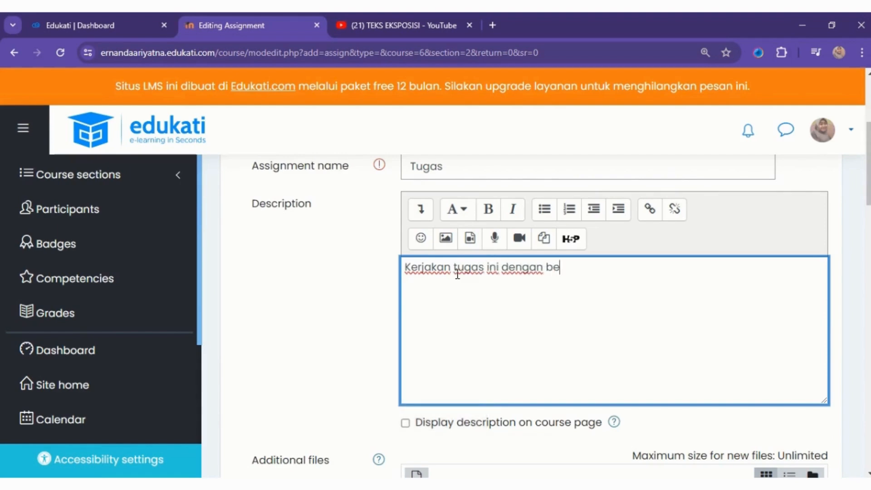
{"action": "type", "text": "nar!  "}
Add a second description paragraph: "Analisislah teks eksposisi yang ada di halaman 42 pada buku elektronik berdasarkan struktur dan kaidah kebahasaannya!".
{"action": "type", "text": "Analis"}
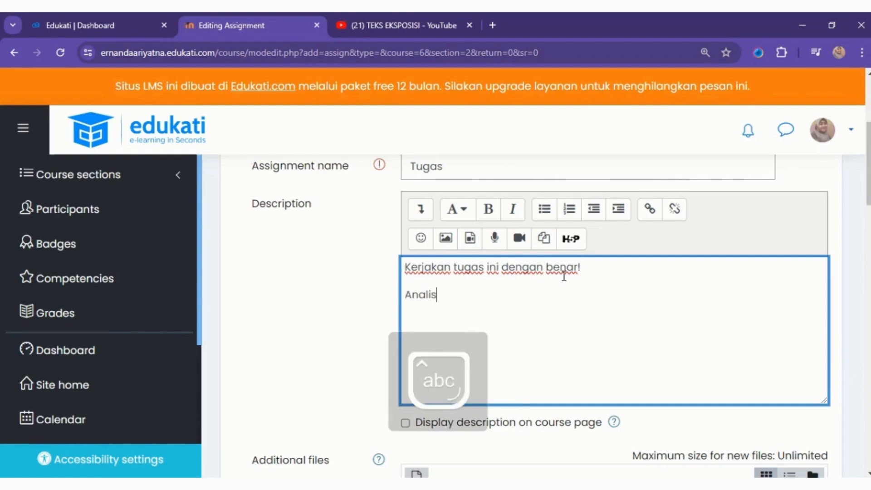
{"action": "type", "text": "islah "}
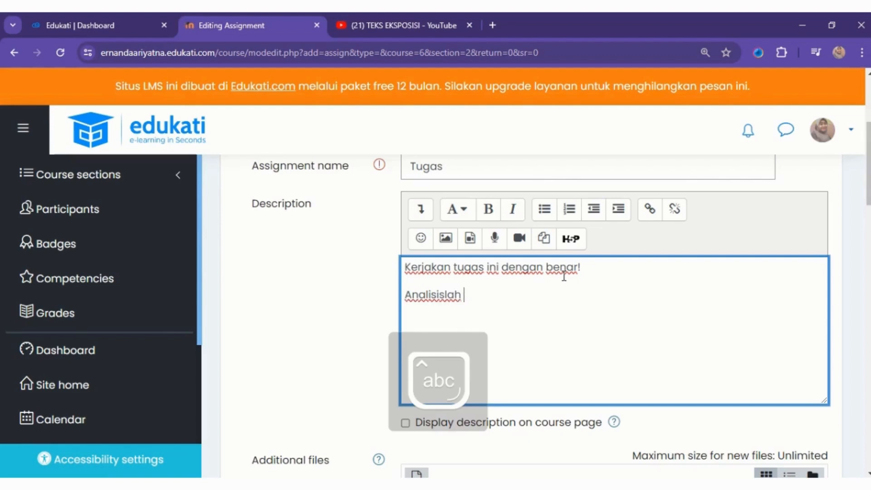
{"action": "type", "text": "teks "}
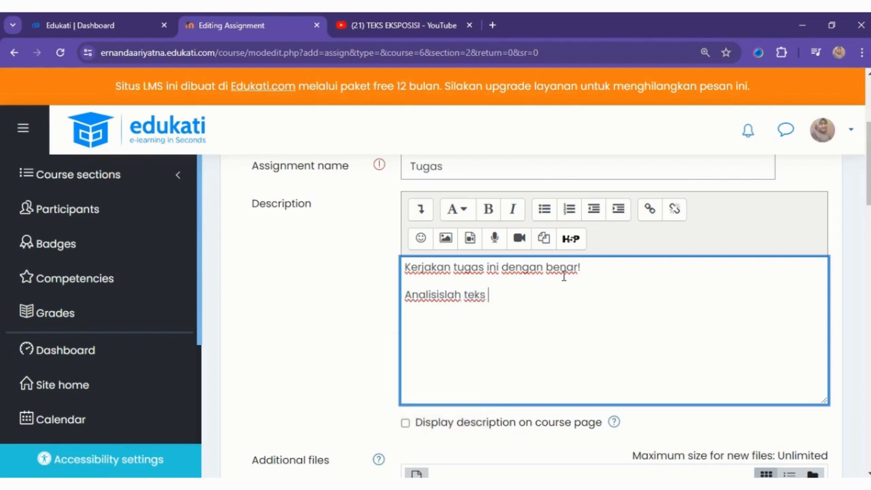
{"action": "type", "text": "eksposisi "}
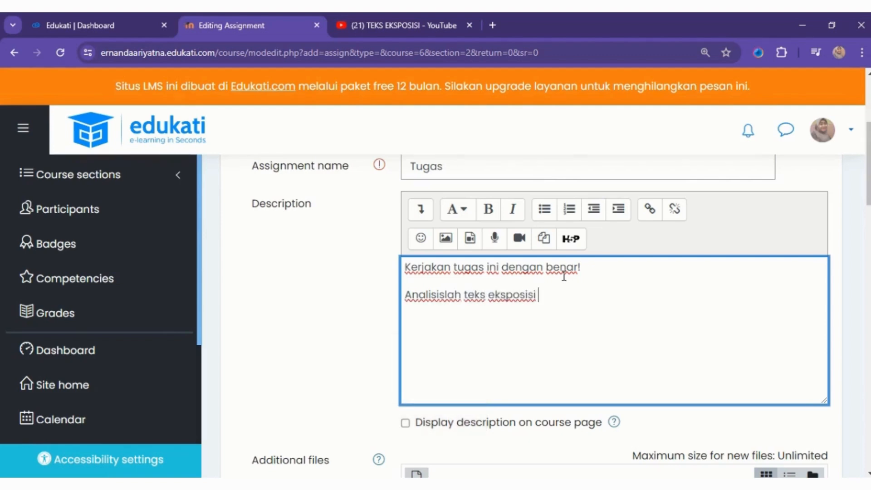
{"action": "type", "text": "yang ada di halaman 4"}
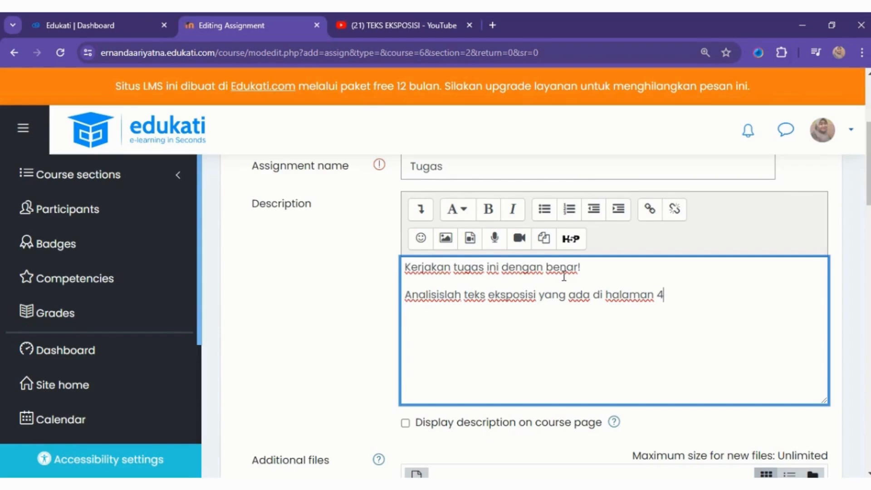
{"action": "type", "text": "2 pada buku"}
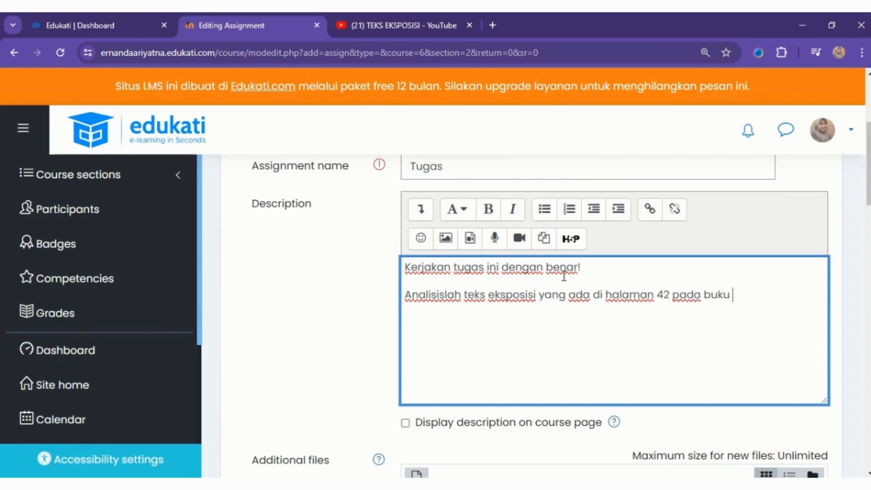
{"action": "type", "text": " elektronik"}
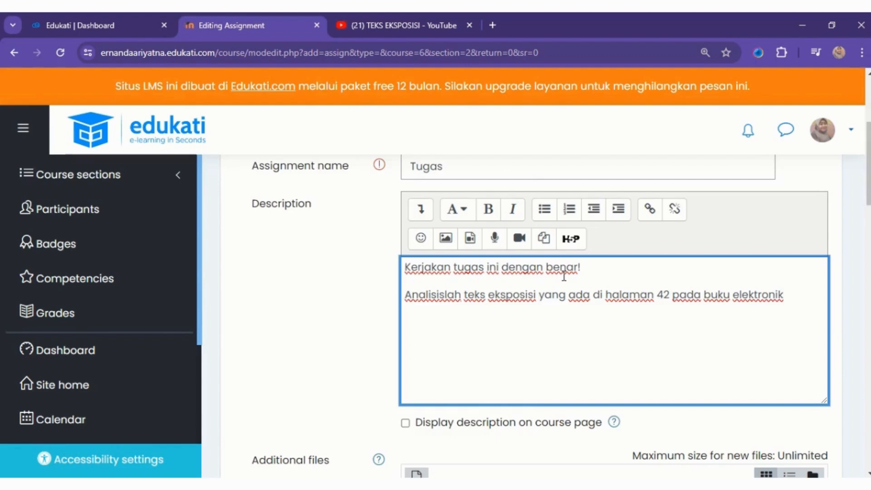
{"action": "type", "text": " berdasarkan stru"}
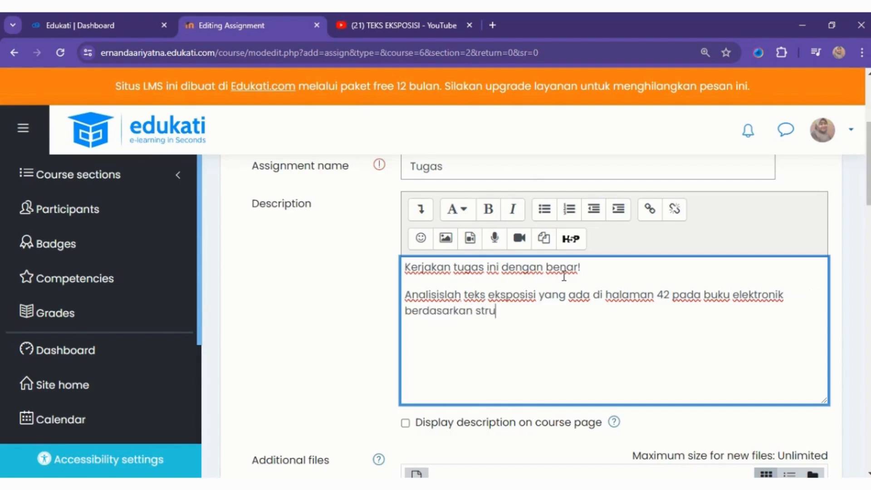
{"action": "type", "text": "ktur dan ka"}
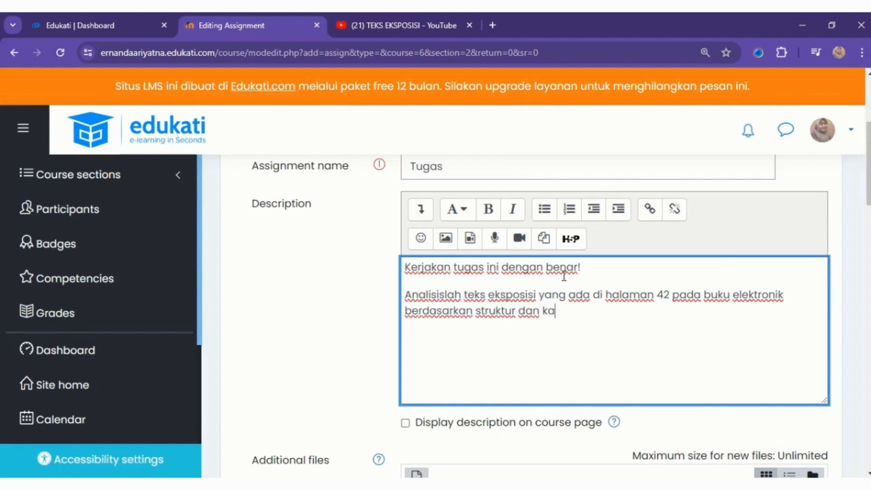
{"action": "type", "text": "idah kebahas"}
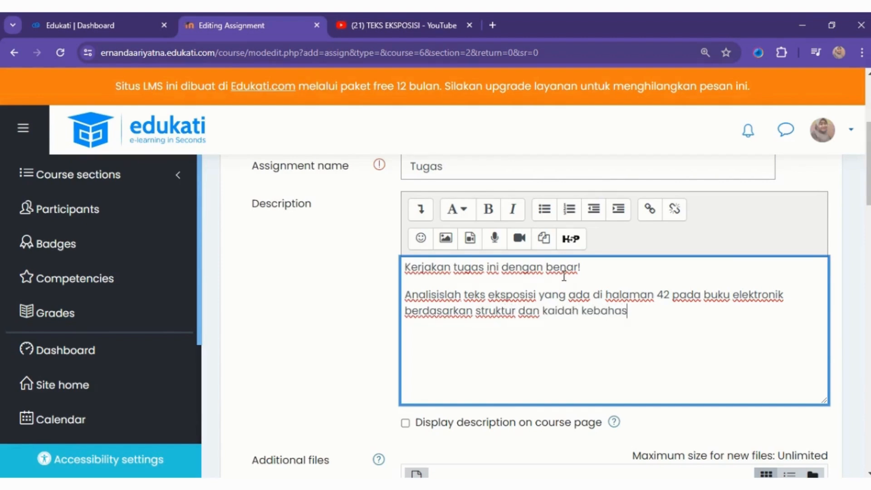
{"action": "type", "text": "aannya"}
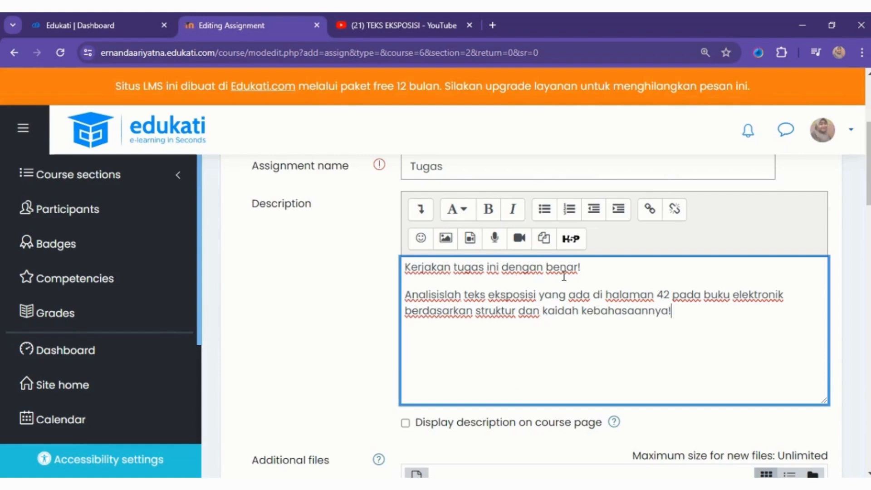
{"action": "type", "text": "!"}
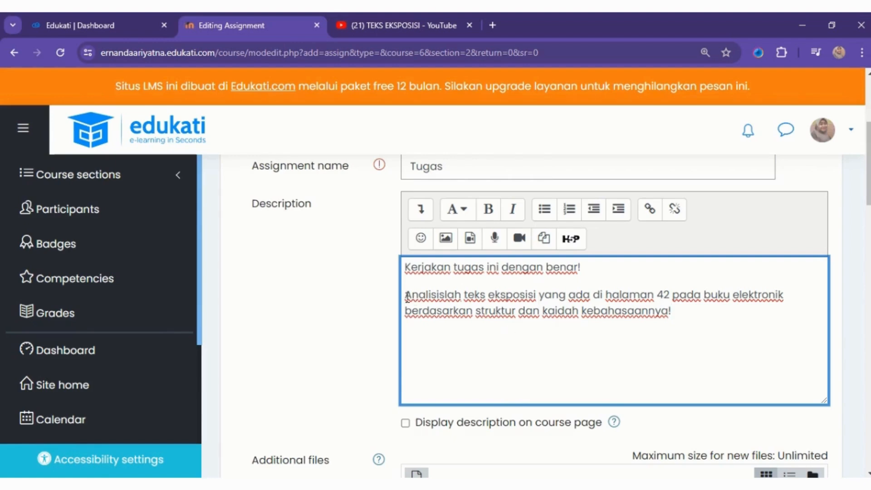
Turn on displaying the assignment's description on the course page.
{"action": "left_click_drag", "start_coordinate": [407, 297], "coordinate": [693, 315]}
{"action": "left_click", "coordinate": [690, 317]}
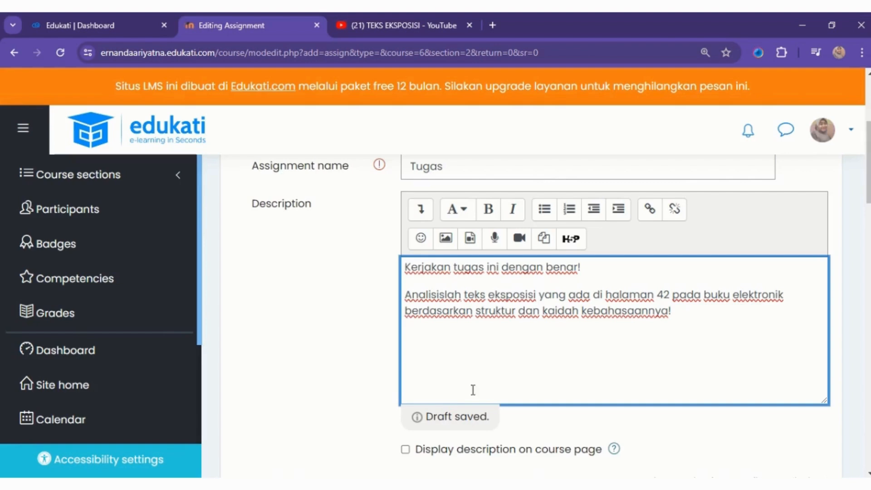
{"action": "left_click", "coordinate": [406, 450]}
{"action": "scroll", "coordinate": [547, 408], "scroll_direction": "down", "scroll_amount": 3}
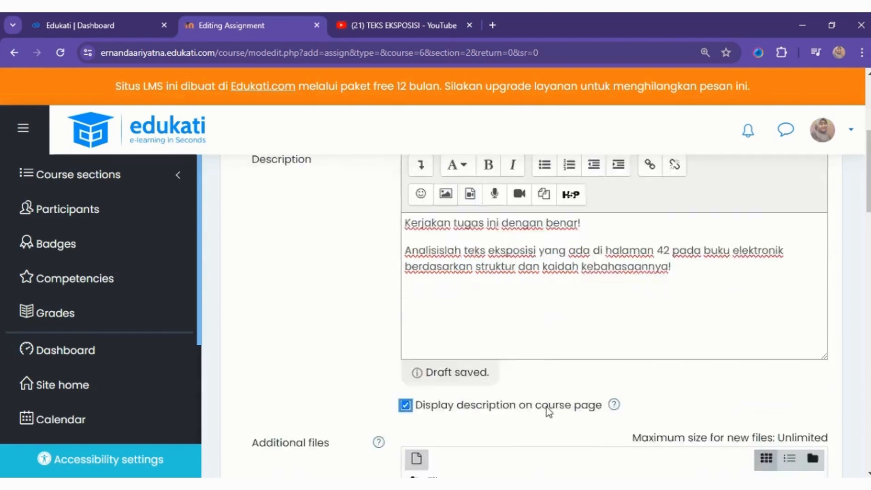
{"action": "scroll", "coordinate": [504, 242], "scroll_direction": "down", "scroll_amount": 4}
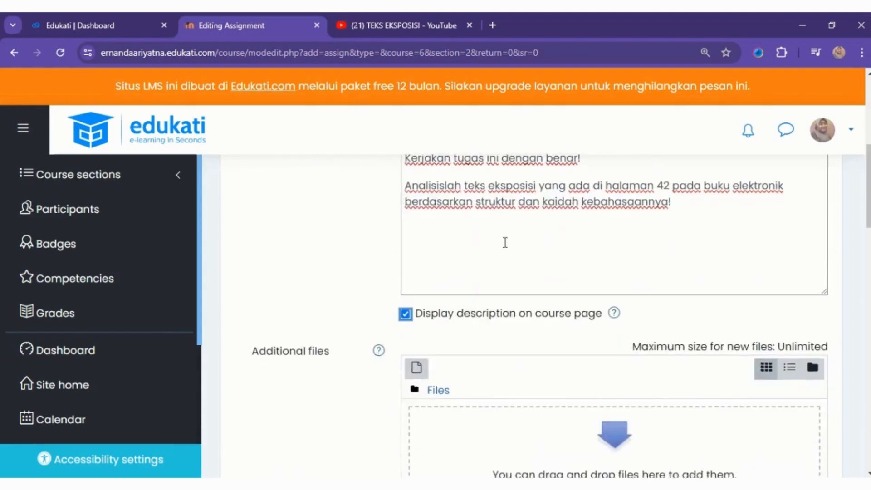
Review the Additional files area and the description's reference to page 42 of the electronic book.
{"action": "left_click_drag", "start_coordinate": [250, 246], "coordinate": [338, 257]}
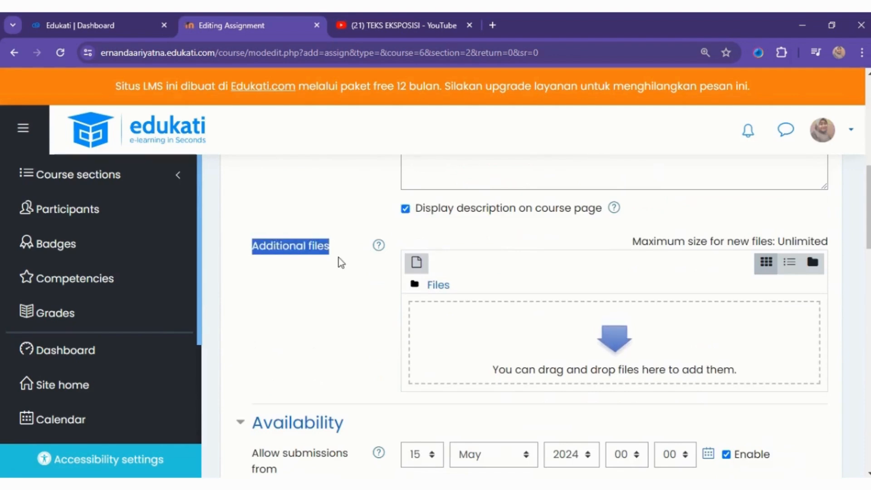
{"action": "left_click", "coordinate": [338, 258]}
{"action": "scroll", "coordinate": [338, 258], "scroll_direction": "up", "scroll_amount": 5}
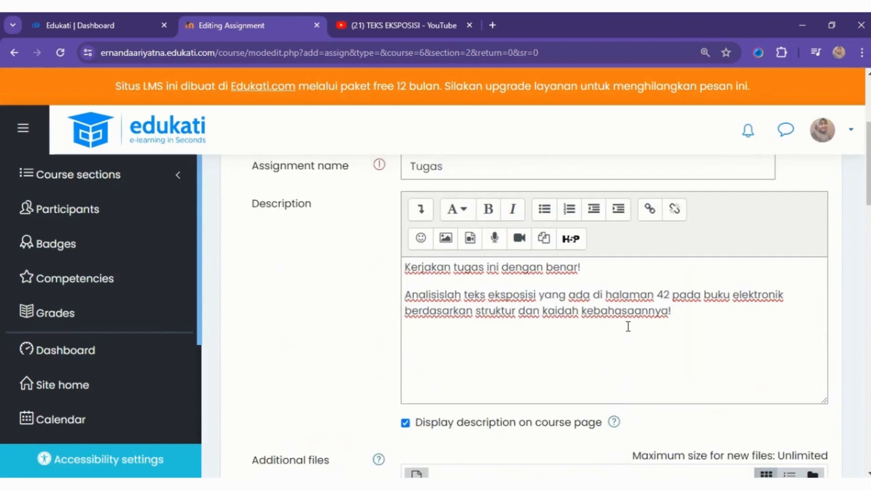
{"action": "left_click_drag", "start_coordinate": [703, 295], "coordinate": [783, 295]}
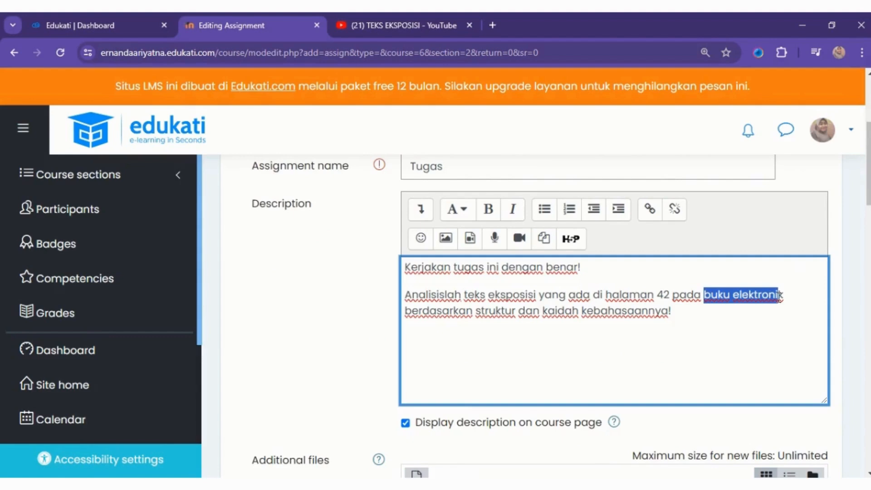
{"action": "left_click", "coordinate": [727, 316]}
{"action": "scroll", "coordinate": [567, 325], "scroll_direction": "down", "scroll_amount": 2}
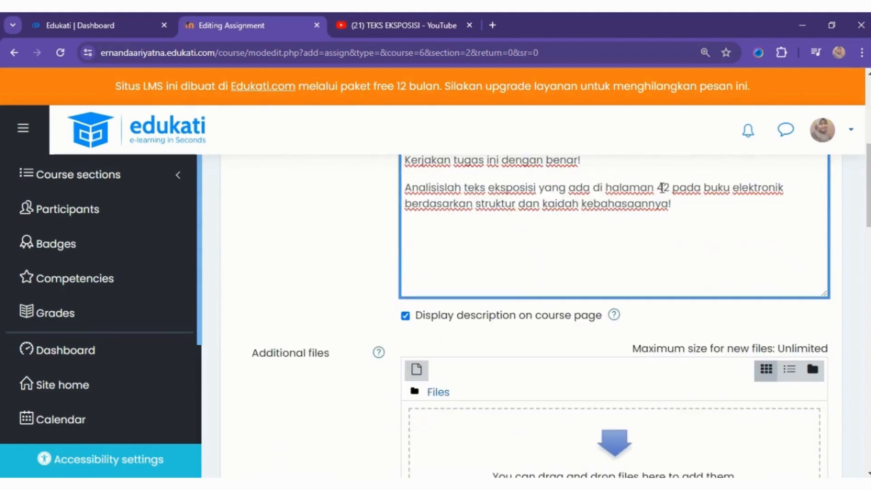
{"action": "left_click_drag", "start_coordinate": [657, 188], "coordinate": [755, 189]}
{"action": "left_click", "coordinate": [744, 200]}
{"action": "left_click_drag", "start_coordinate": [255, 356], "coordinate": [335, 363]}
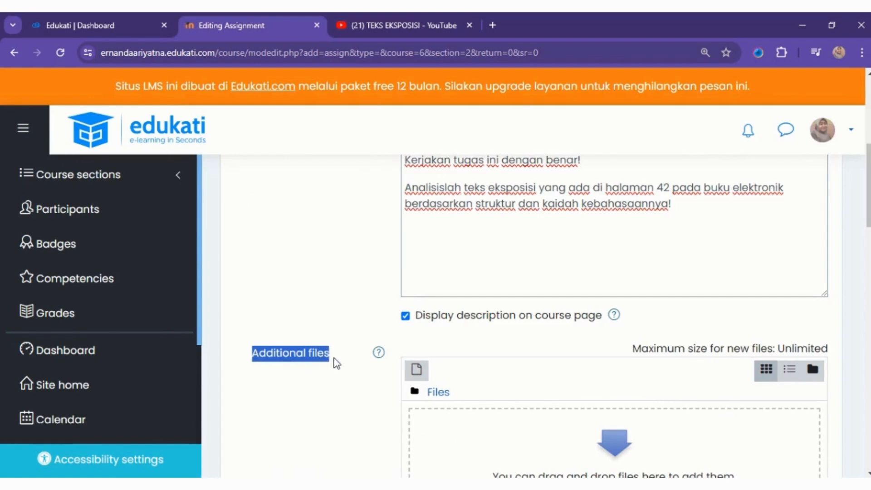
{"action": "left_click", "coordinate": [335, 363]}
{"action": "scroll", "coordinate": [352, 371], "scroll_direction": "down", "scroll_amount": 6}
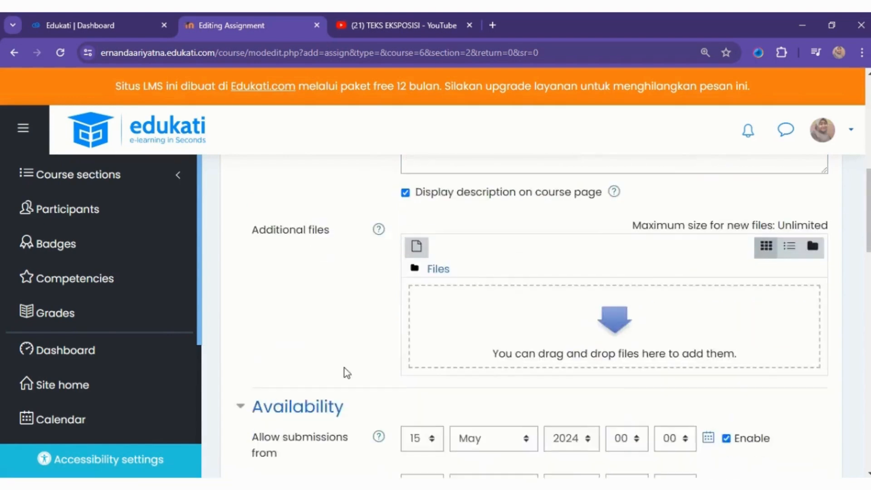
Set the hour from which the assignment allows submissions to 07.
{"action": "scroll", "coordinate": [363, 330], "scroll_direction": "down", "scroll_amount": 1}
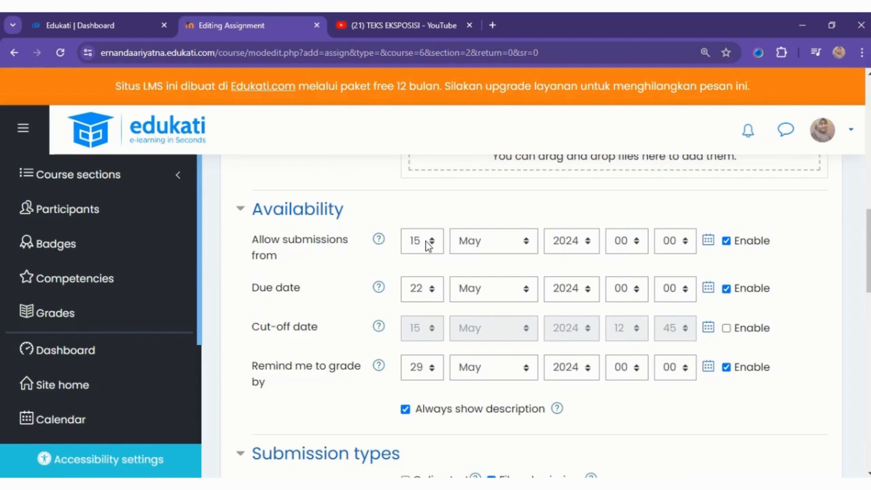
{"action": "left_click", "coordinate": [630, 247]}
{"action": "left_click", "coordinate": [622, 384]}
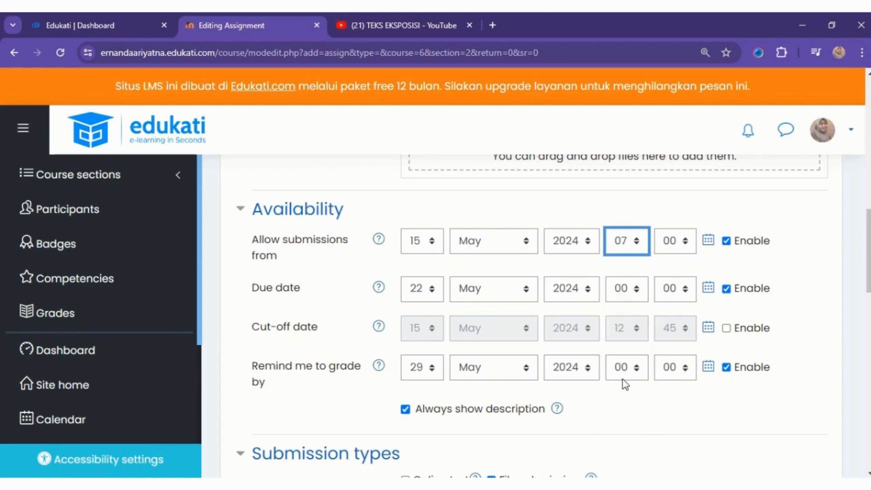
Set the assignment's due date to 16 May 2024 at 23:59 and disable the reminder to grade.
{"action": "left_click", "coordinate": [428, 295]}
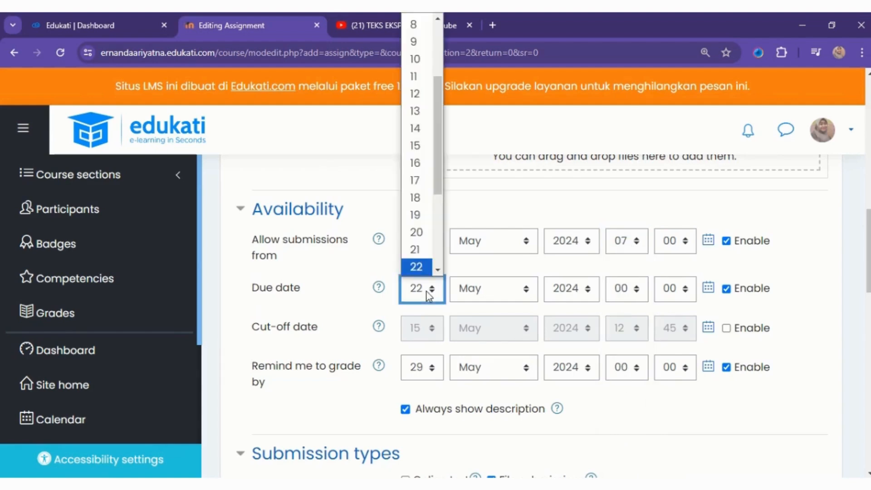
{"action": "left_click", "coordinate": [417, 163]}
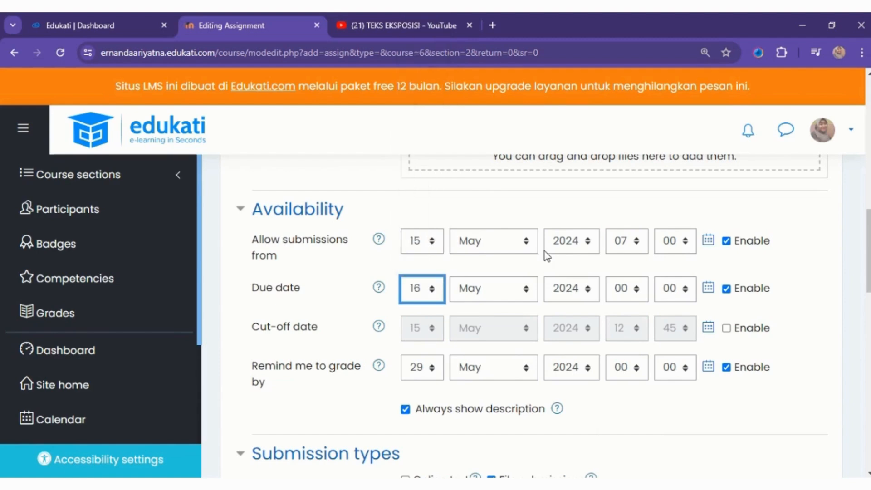
{"action": "left_click", "coordinate": [619, 292]}
{"action": "scroll", "coordinate": [630, 257], "scroll_direction": "down", "scroll_amount": 3}
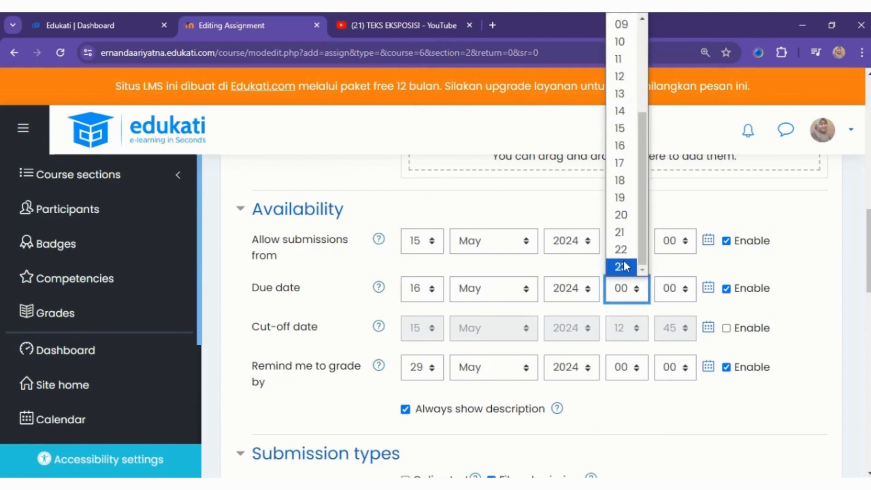
{"action": "left_click", "coordinate": [628, 267]}
{"action": "left_click", "coordinate": [675, 288]}
{"action": "scroll", "coordinate": [680, 223], "scroll_direction": "down", "scroll_amount": 15}
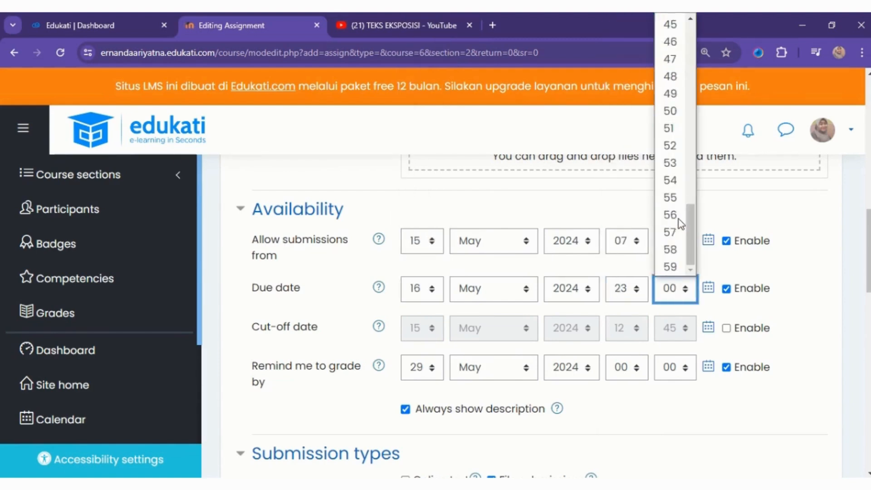
{"action": "left_click", "coordinate": [670, 265]}
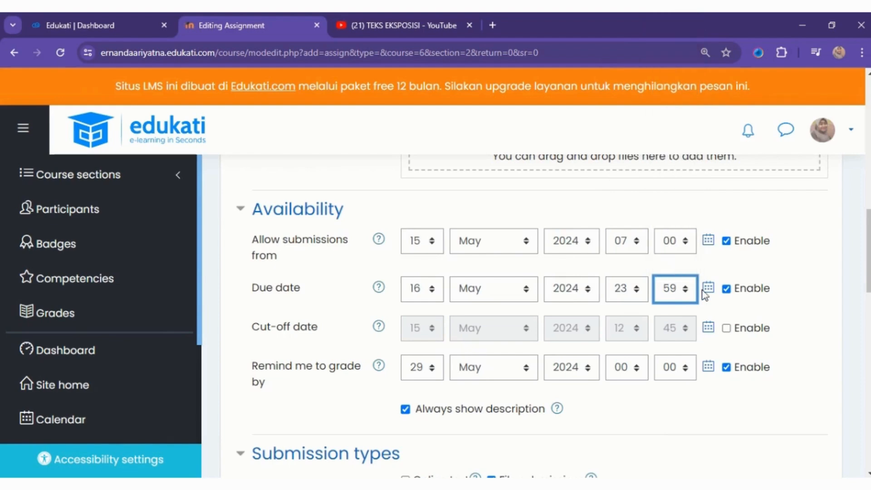
{"action": "left_click", "coordinate": [726, 368]}
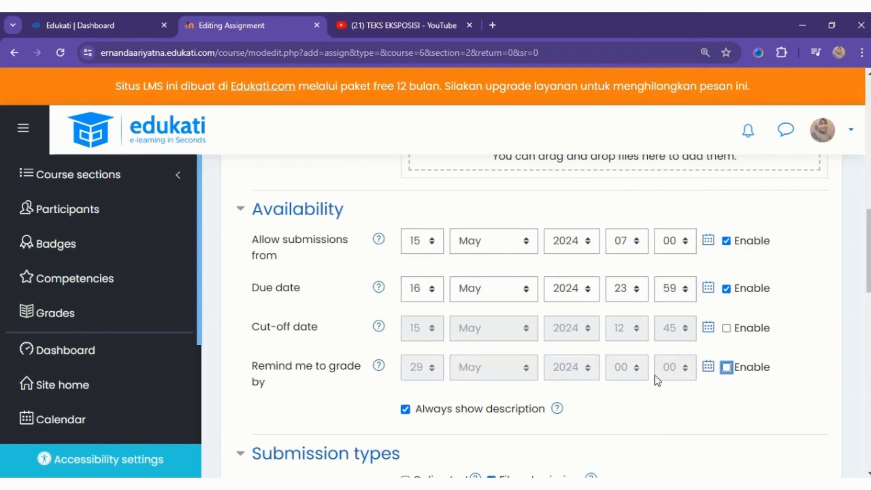
{"action": "scroll", "coordinate": [470, 420], "scroll_direction": "down", "scroll_amount": 2}
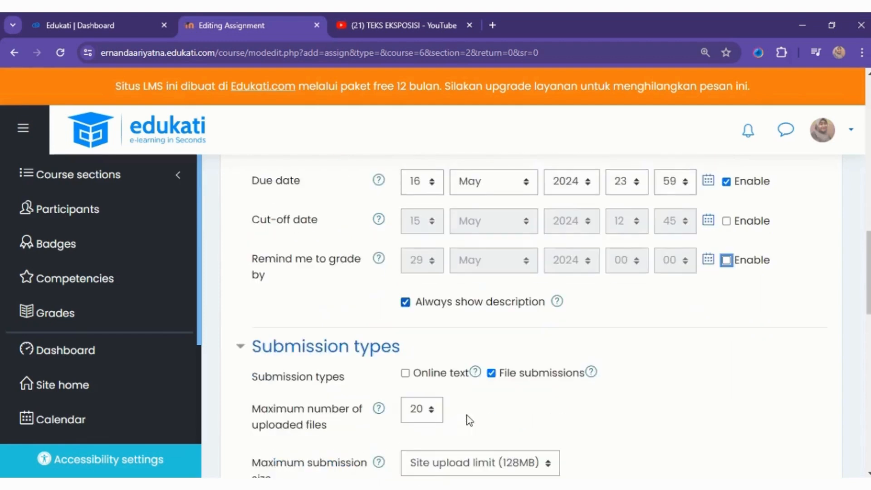
Set the assignment's accepted file types to Document files, PDF document, Word 2007 document and Word document.
{"action": "scroll", "coordinate": [352, 356], "scroll_direction": "down", "scroll_amount": 2}
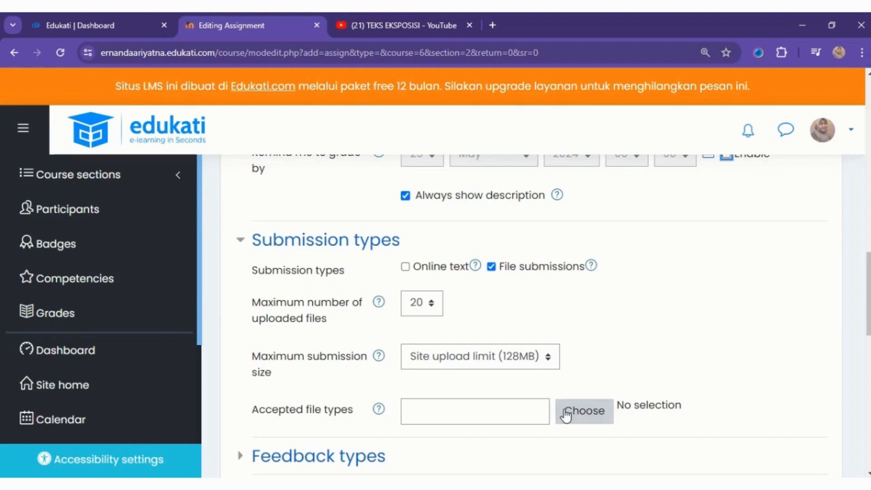
{"action": "left_click", "coordinate": [579, 414]}
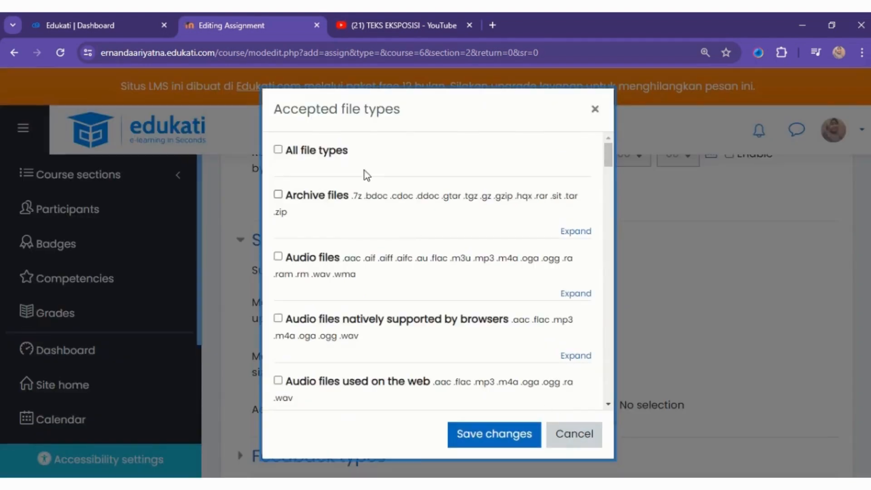
{"action": "left_click", "coordinate": [278, 149]}
{"action": "left_click", "coordinate": [277, 149]}
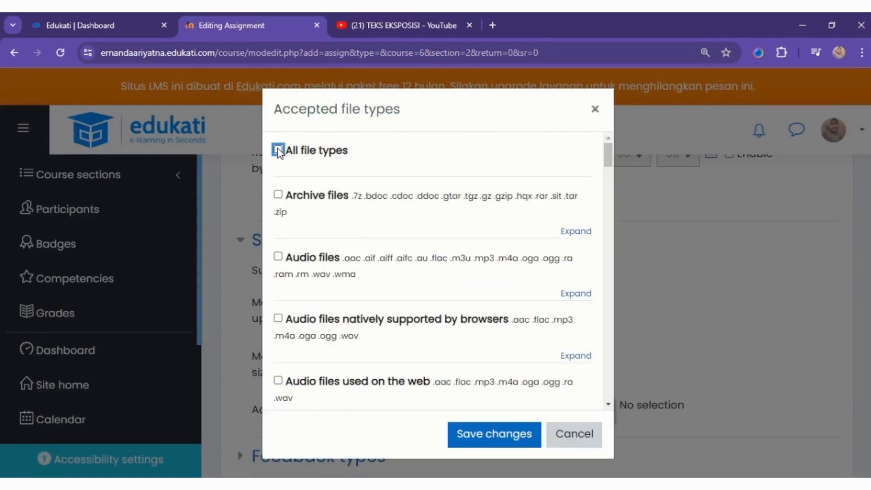
{"action": "scroll", "coordinate": [353, 244], "scroll_direction": "down", "scroll_amount": 4}
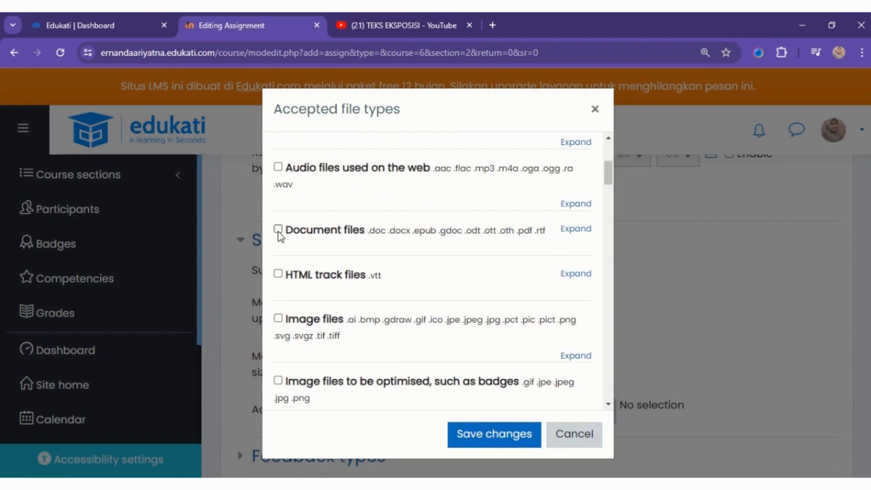
{"action": "left_click", "coordinate": [277, 230]}
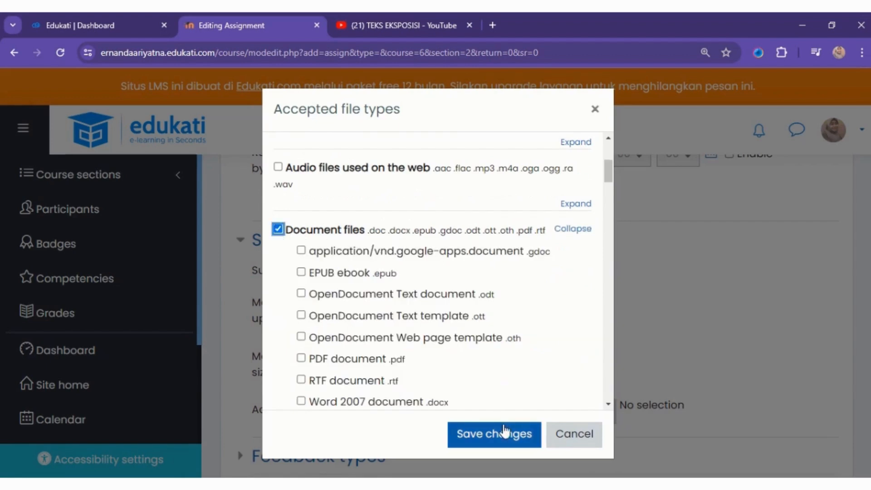
{"action": "scroll", "coordinate": [436, 317], "scroll_direction": "down", "scroll_amount": 2}
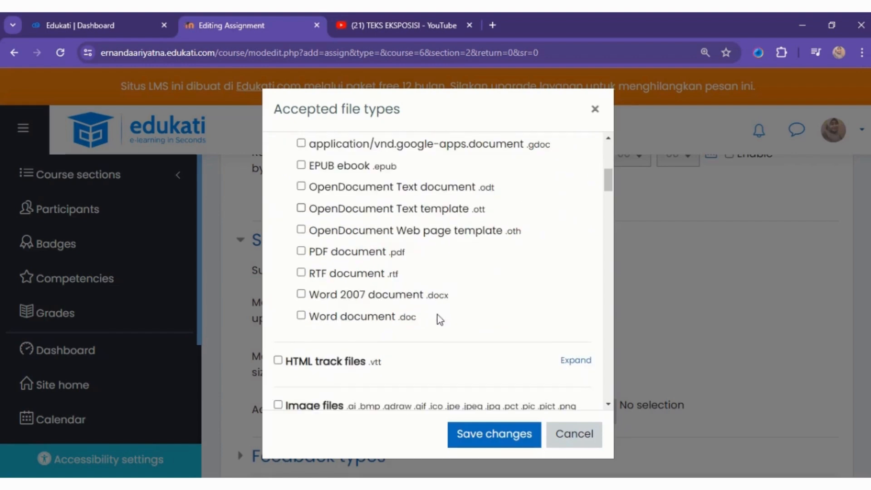
{"action": "left_click", "coordinate": [302, 253]}
{"action": "left_click", "coordinate": [301, 293]}
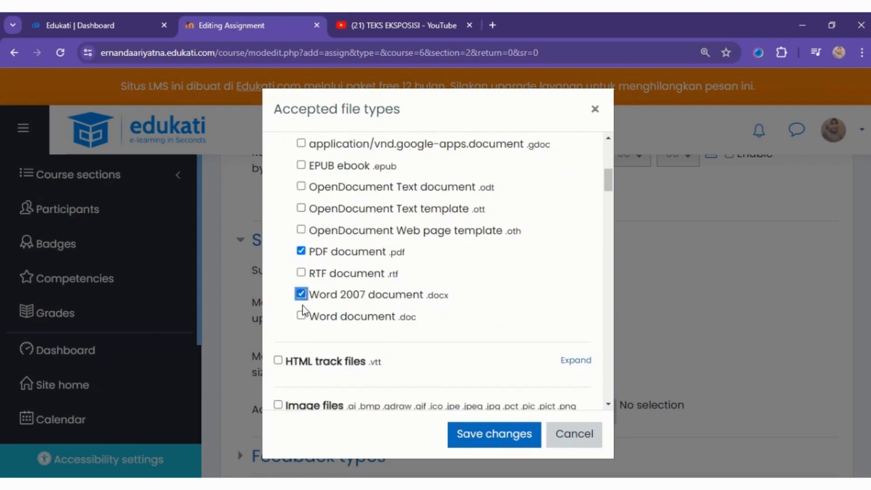
{"action": "left_click", "coordinate": [301, 315]}
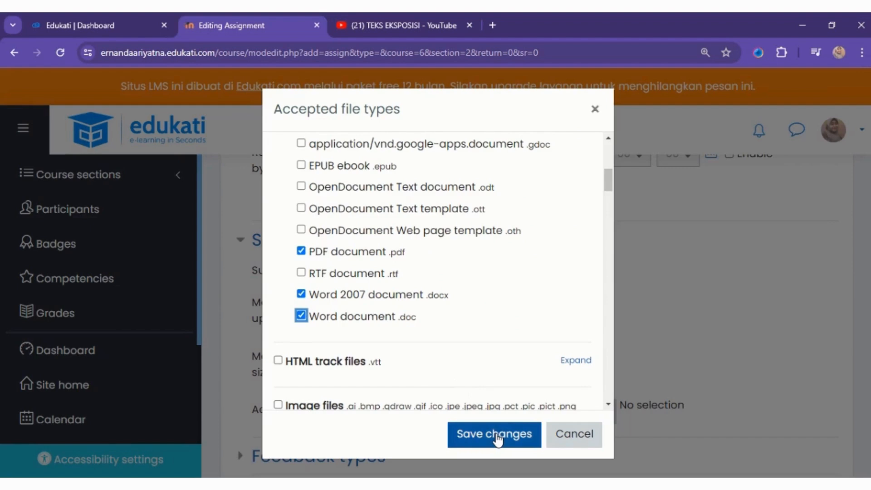
{"action": "left_click", "coordinate": [497, 437]}
Save the assignment, return to the course and check the Tugas entry's dates and description.
{"action": "scroll", "coordinate": [517, 367], "scroll_direction": "down", "scroll_amount": 5}
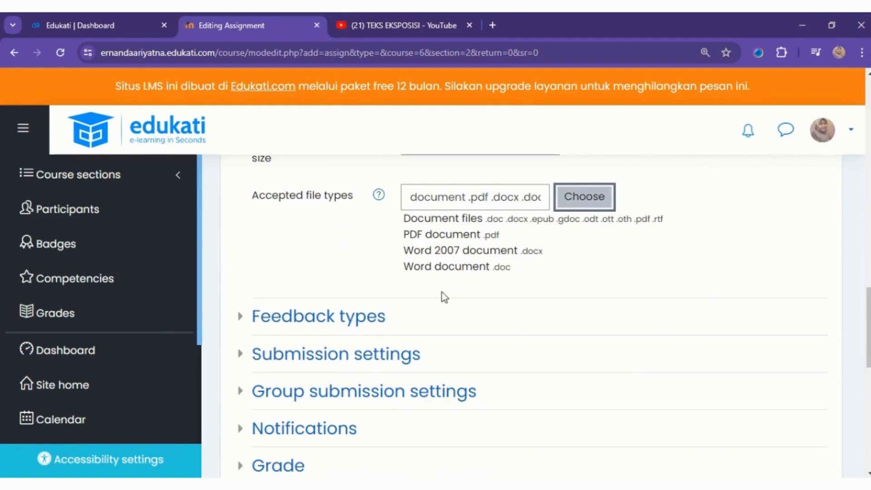
{"action": "scroll", "coordinate": [435, 301], "scroll_direction": "down", "scroll_amount": 8}
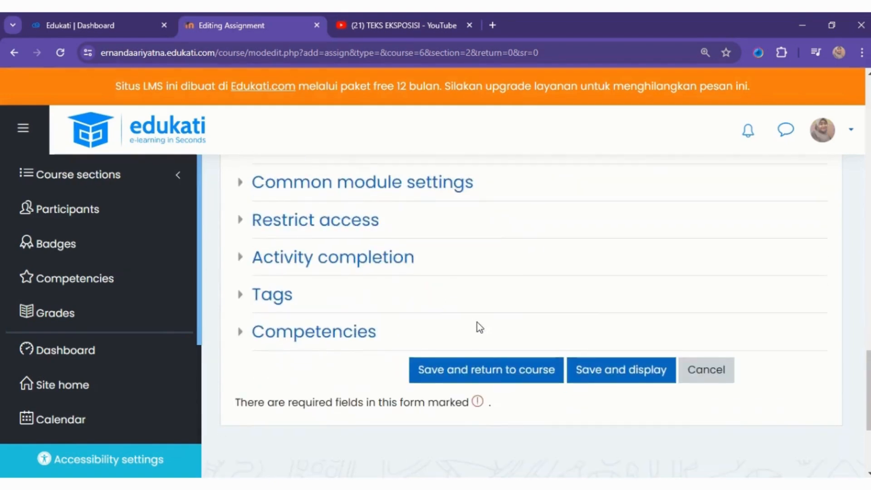
{"action": "left_click", "coordinate": [500, 380]}
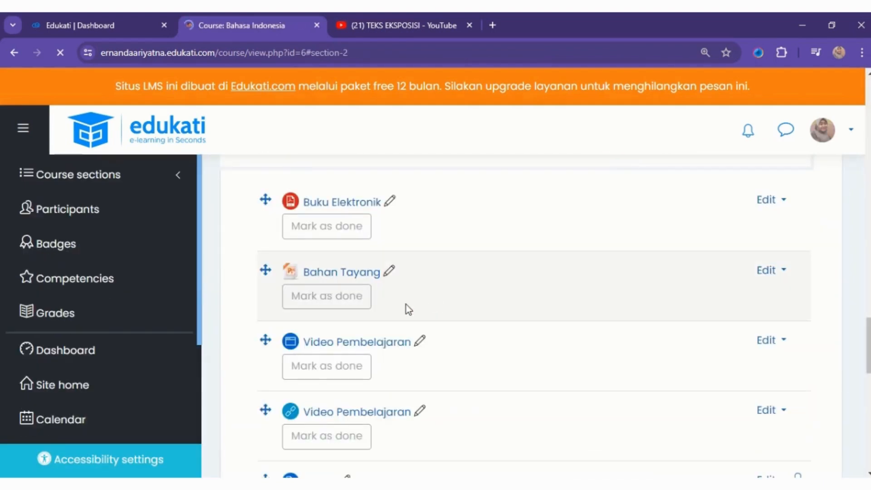
{"action": "scroll", "coordinate": [406, 307], "scroll_direction": "down", "scroll_amount": 2}
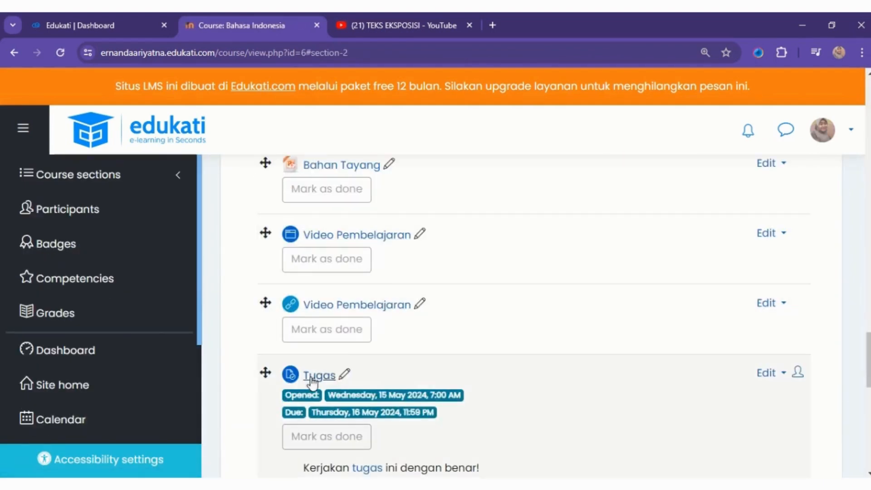
{"action": "scroll", "coordinate": [453, 391], "scroll_direction": "down", "scroll_amount": 2}
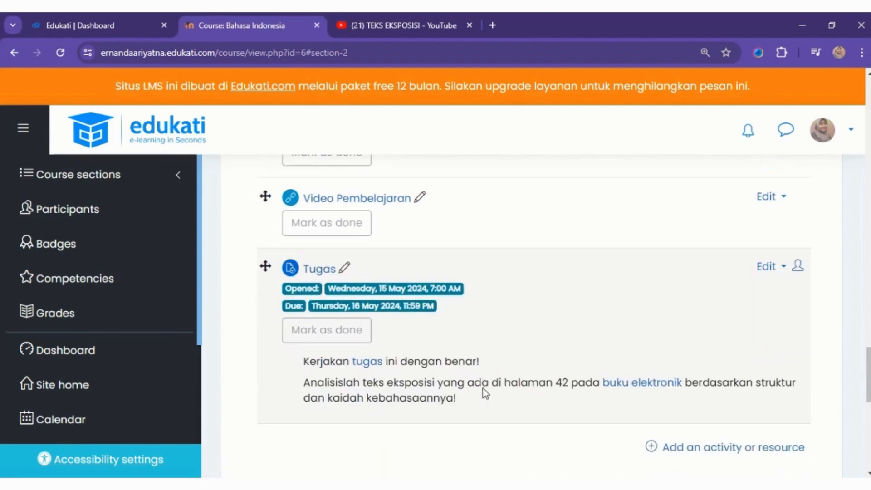
{"action": "scroll", "coordinate": [511, 389], "scroll_direction": "down", "scroll_amount": 2}
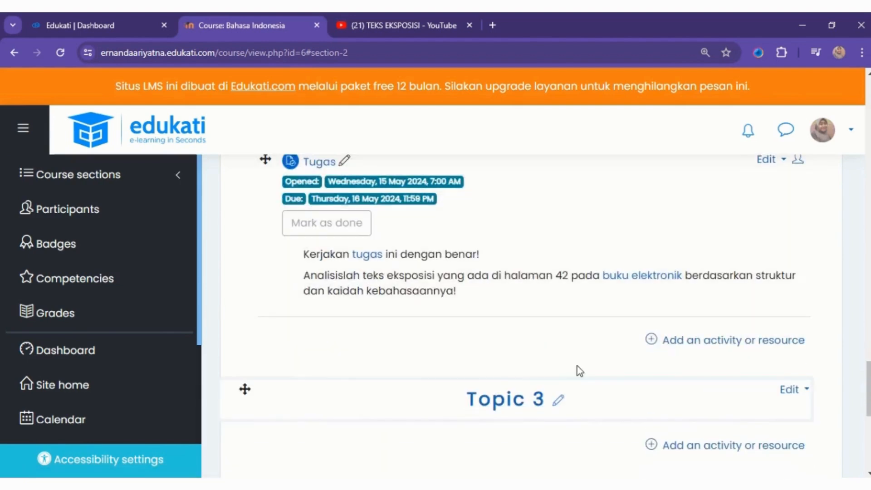
Add another assignment to the TEKS EKSPOSISI section and name it "Tugas".
{"action": "left_click", "coordinate": [676, 345]}
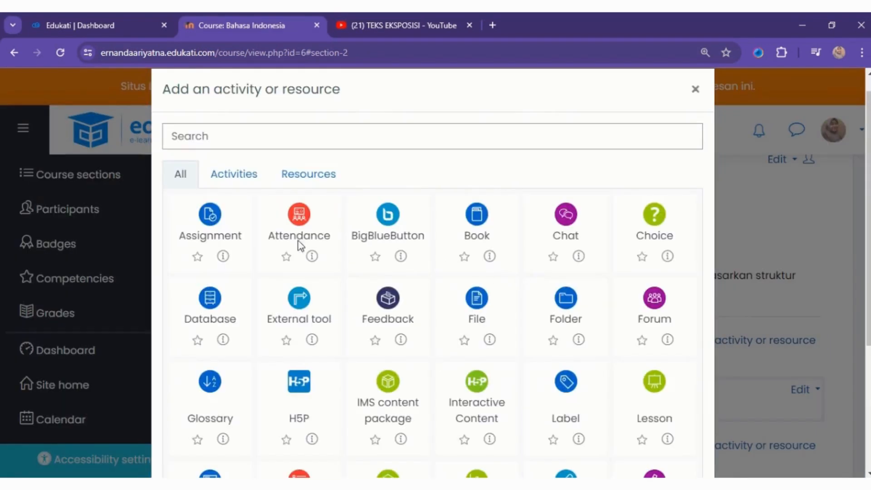
{"action": "left_click", "coordinate": [208, 219]}
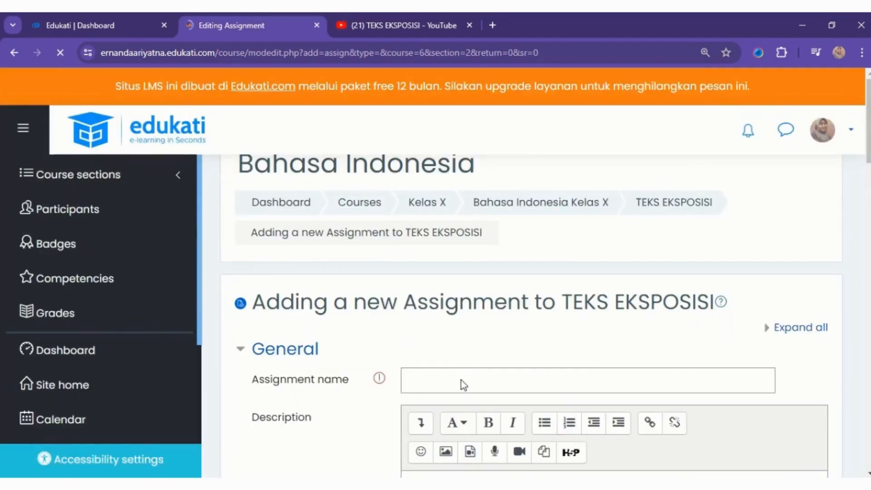
{"action": "left_click", "coordinate": [460, 380]}
{"action": "type", "text": "Tu"}
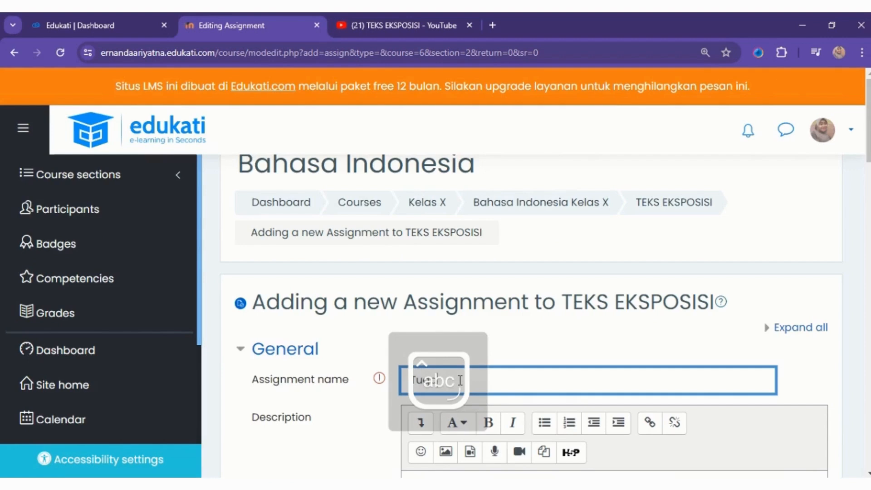
{"action": "type", "text": "gas"}
Enter "Kerjakan tugas dengan benar!" as the new assignment's description.
{"action": "scroll", "coordinate": [564, 385], "scroll_direction": "down", "scroll_amount": 2}
{"action": "left_click", "coordinate": [514, 388]}
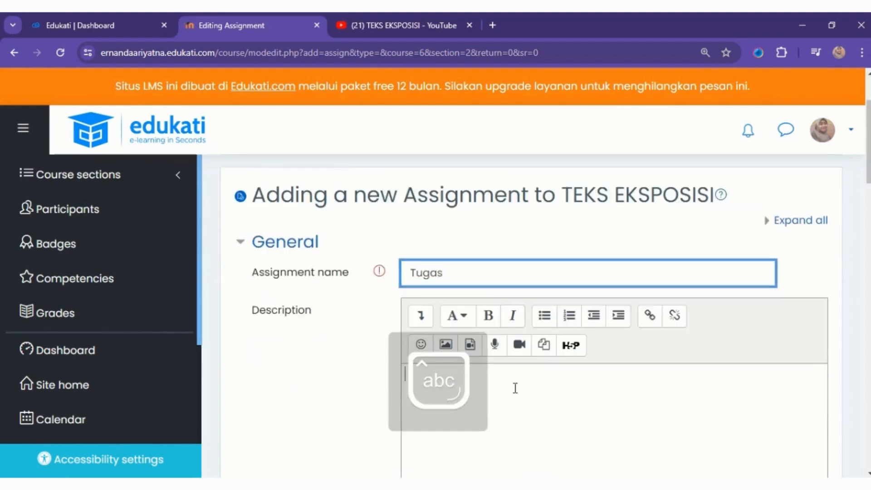
{"action": "type", "text": "Kerjakan"}
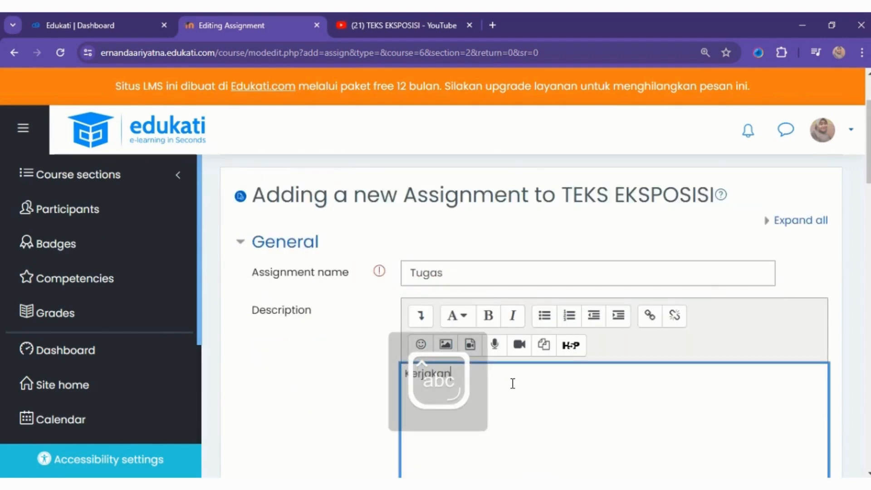
{"action": "type", "text": " tugas "}
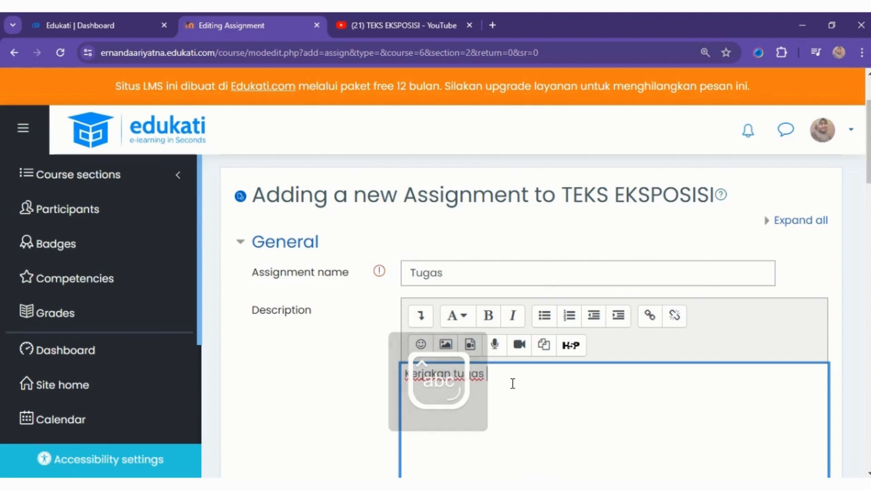
{"action": "type", "text": "dengan "}
{"action": "type", "text": "ben"}
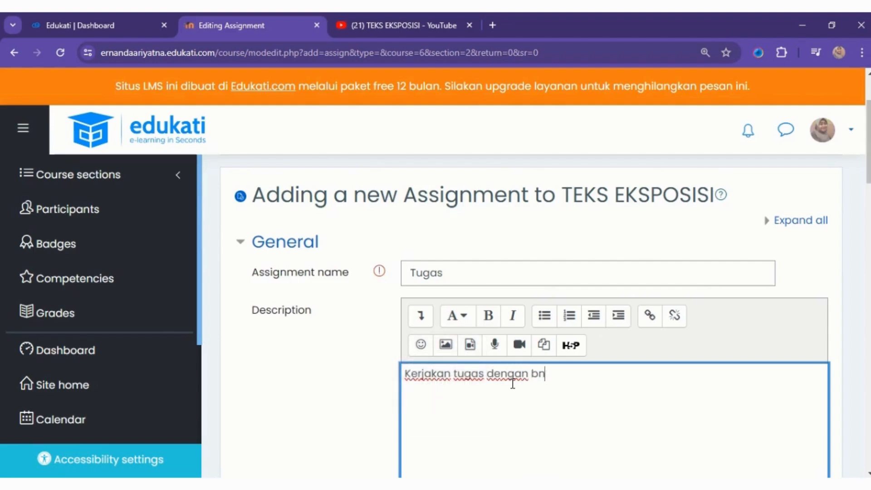
{"action": "key", "text": "BackSpace"}
{"action": "type", "text": "enar!"}
{"action": "scroll", "coordinate": [331, 331], "scroll_direction": "down", "scroll_amount": 2}
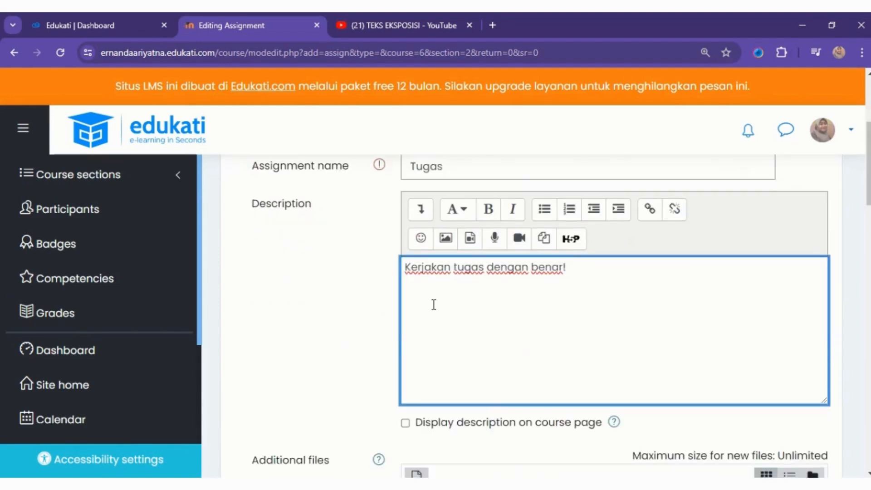
{"action": "key", "text": "Return"}
Open Tugas.docx from the Downloads folder in Word.
{"action": "scroll", "coordinate": [440, 299], "scroll_direction": "down", "scroll_amount": 2}
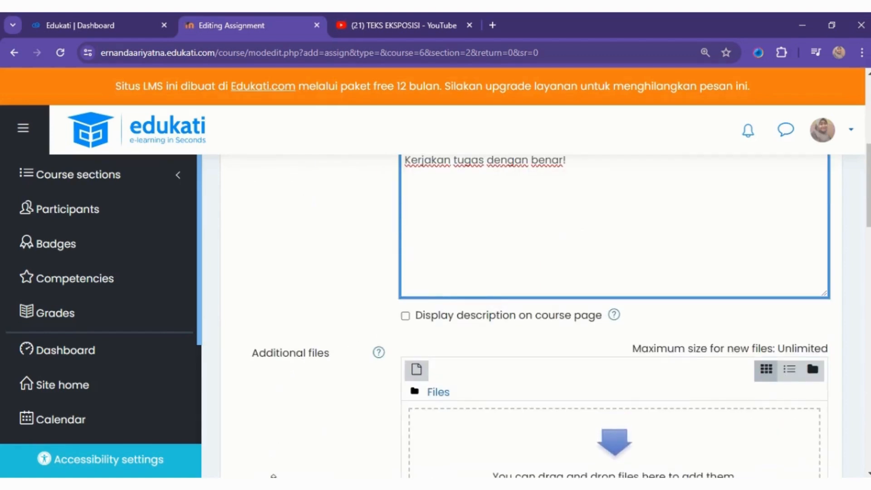
{"action": "left_click", "coordinate": [274, 483]}
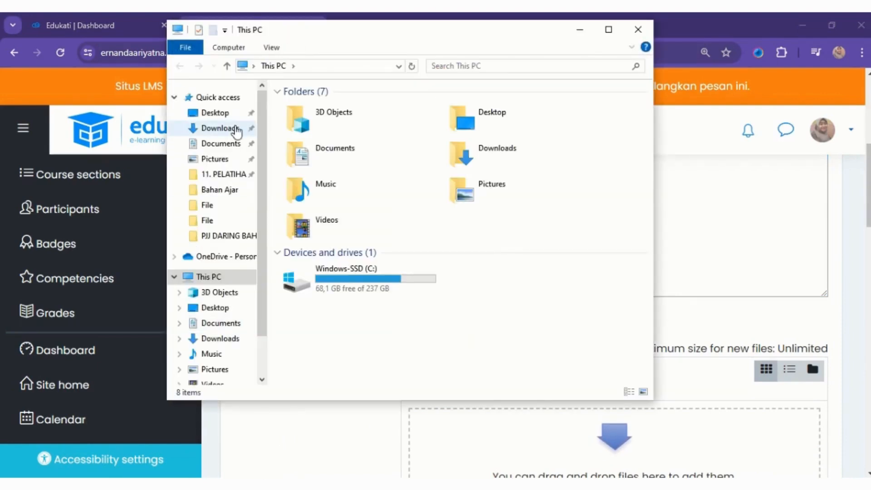
{"action": "left_click", "coordinate": [236, 132]}
{"action": "left_click", "coordinate": [399, 151]}
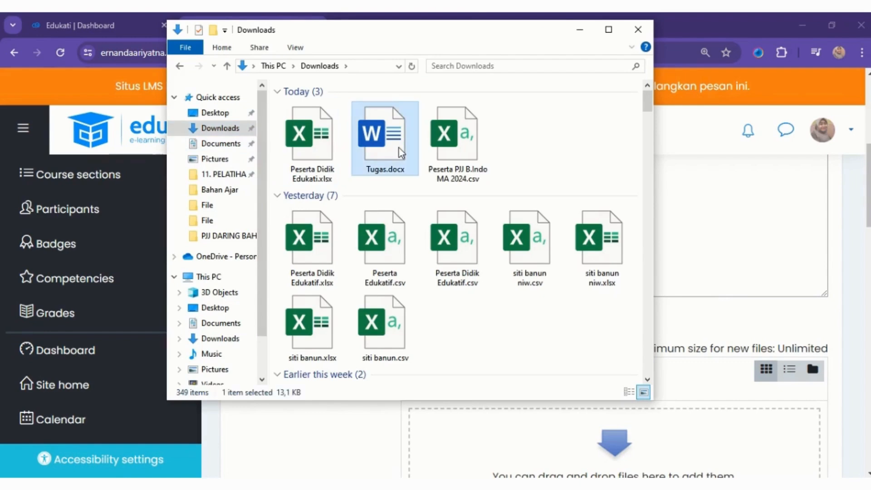
{"action": "double_click", "coordinate": [401, 152]}
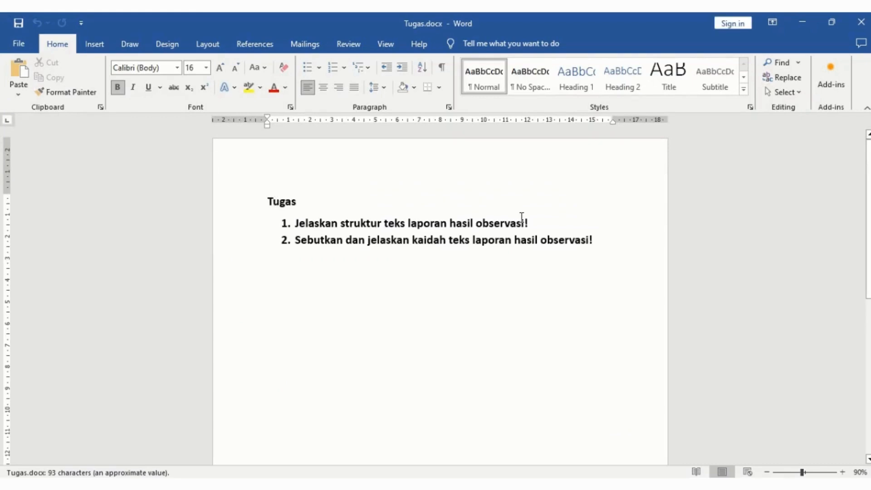
Replace "laporan hasil observasi" with "eksposisi" in both questions, save and close Tugas.docx, and close the Downloads folder.
{"action": "left_click_drag", "start_coordinate": [530, 222], "coordinate": [408, 223]}
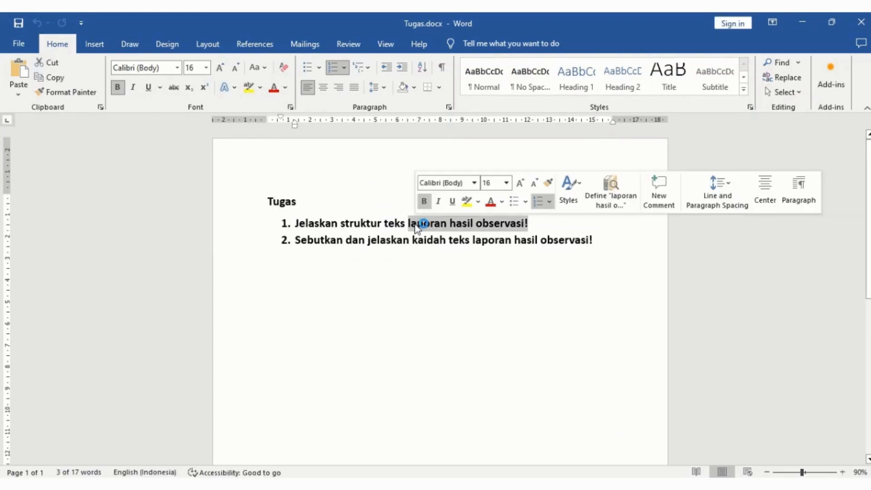
{"action": "type", "text": "eks"}
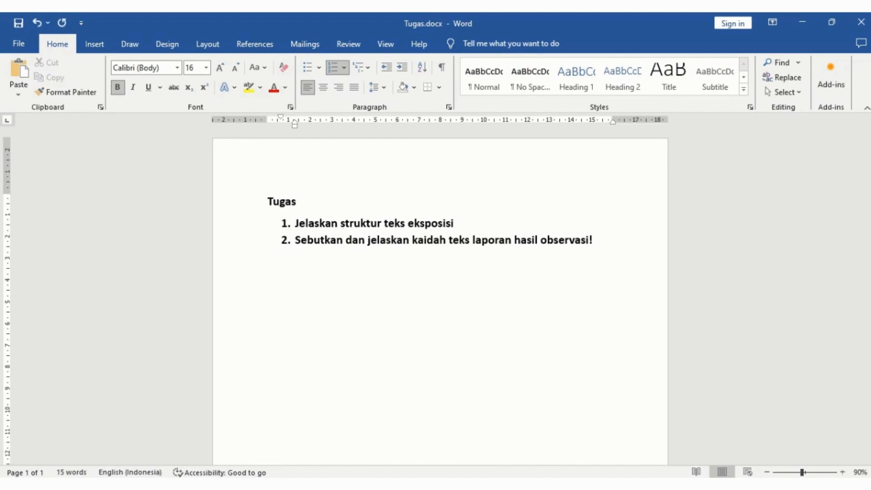
{"action": "left_click_drag", "start_coordinate": [617, 241], "coordinate": [473, 241]}
{"action": "type", "text": "eksp"}
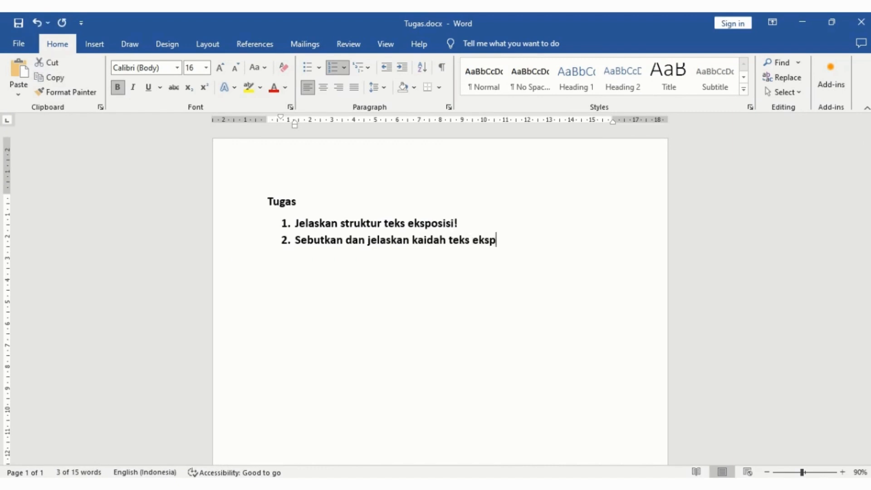
{"action": "type", "text": "osisi!"}
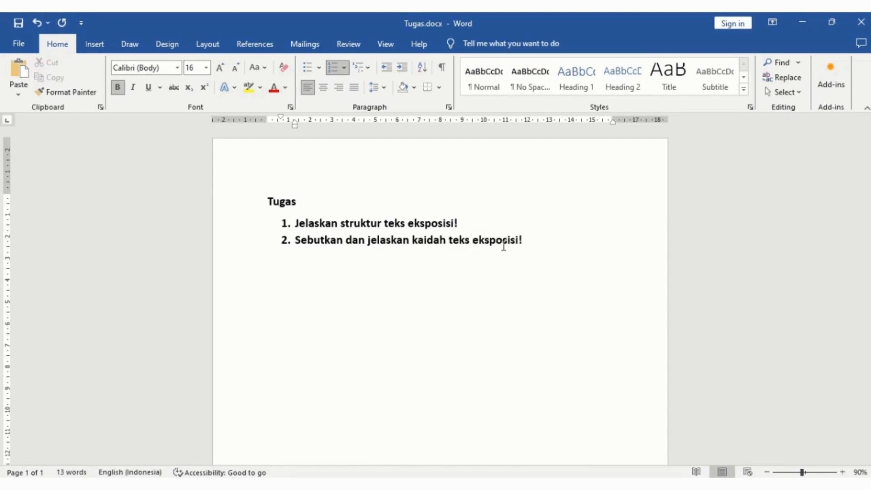
{"action": "key", "text": "ctrl+s"}
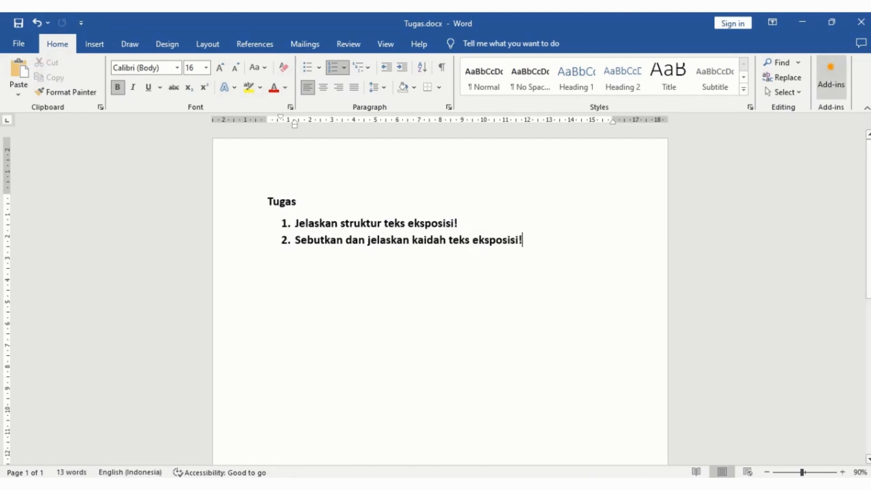
{"action": "left_click", "coordinate": [852, 28]}
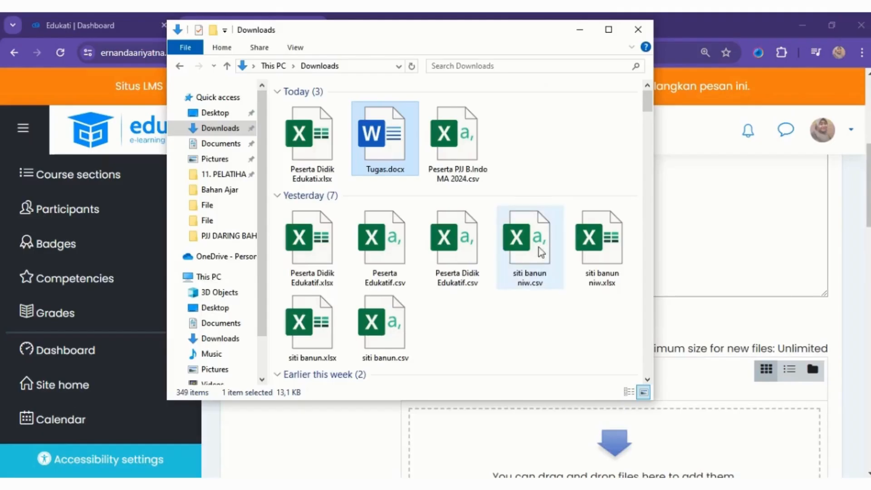
{"action": "left_click", "coordinate": [640, 26]}
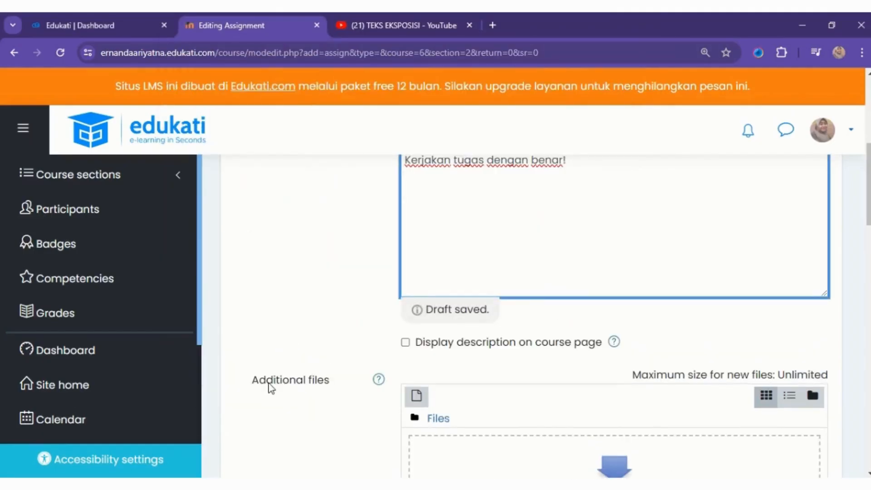
Upload Tugas.docx from the Downloads folder as an additional file of the assignment.
{"action": "left_click_drag", "start_coordinate": [252, 383], "coordinate": [330, 388]}
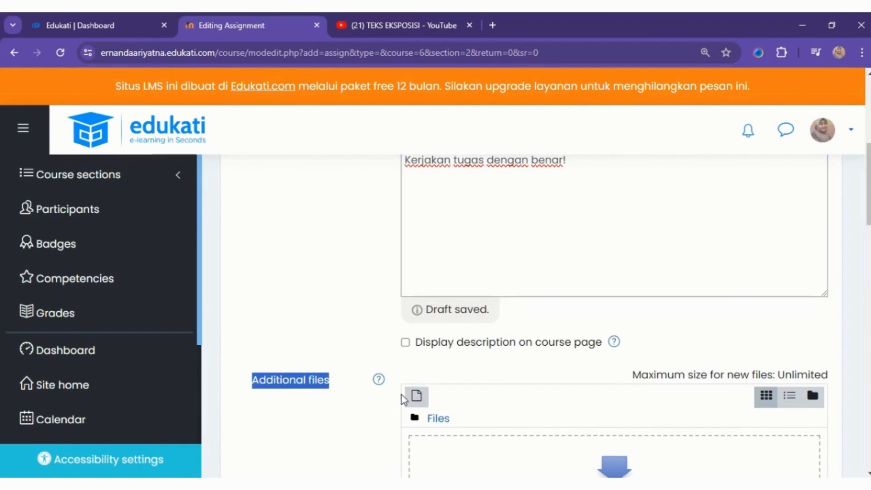
{"action": "left_click", "coordinate": [416, 396]}
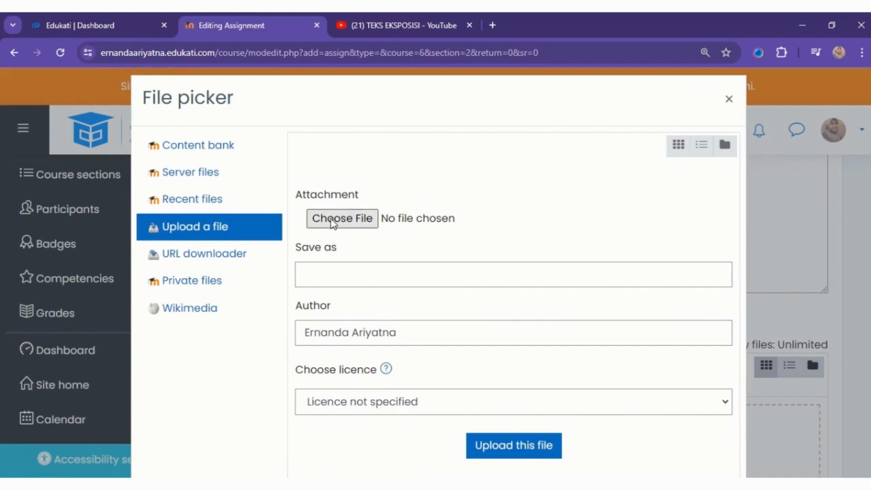
{"action": "left_click", "coordinate": [334, 218]}
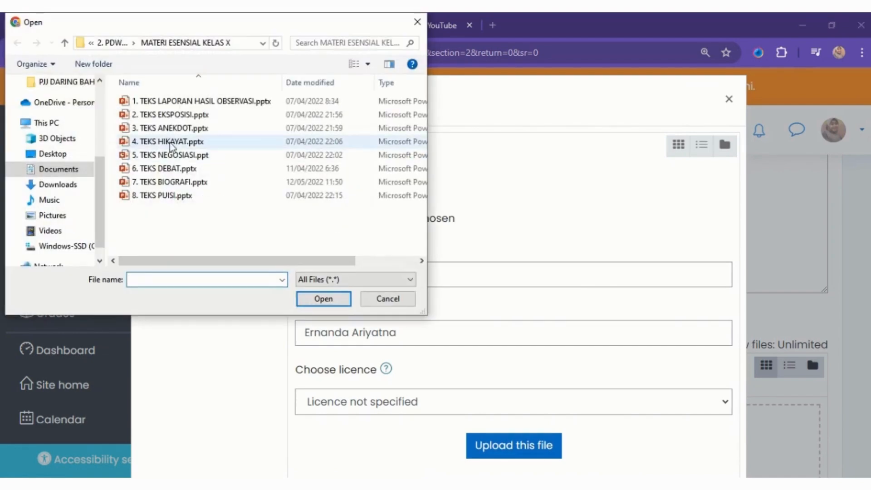
{"action": "left_click", "coordinate": [58, 184]}
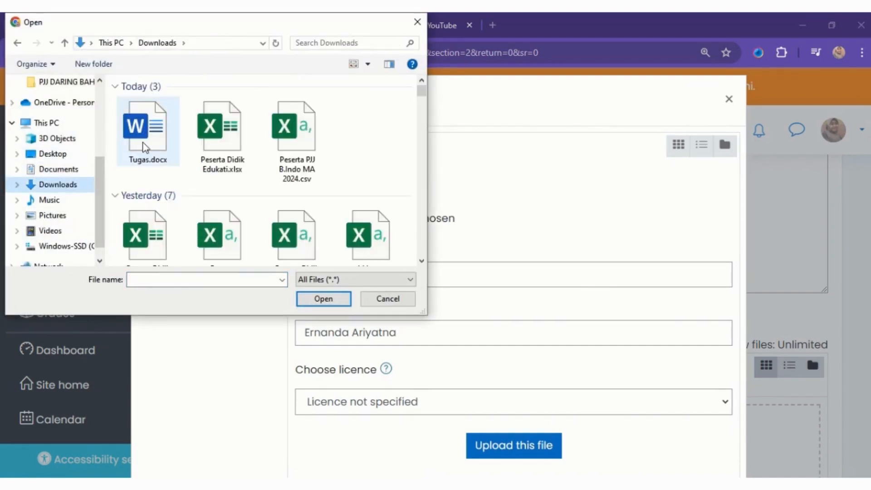
{"action": "left_click", "coordinate": [145, 131]}
{"action": "left_click", "coordinate": [323, 299]}
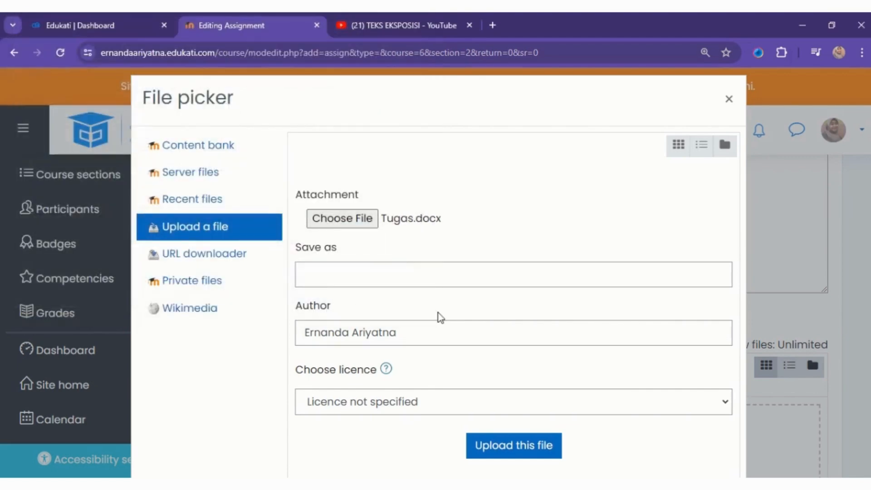
{"action": "left_click", "coordinate": [516, 455]}
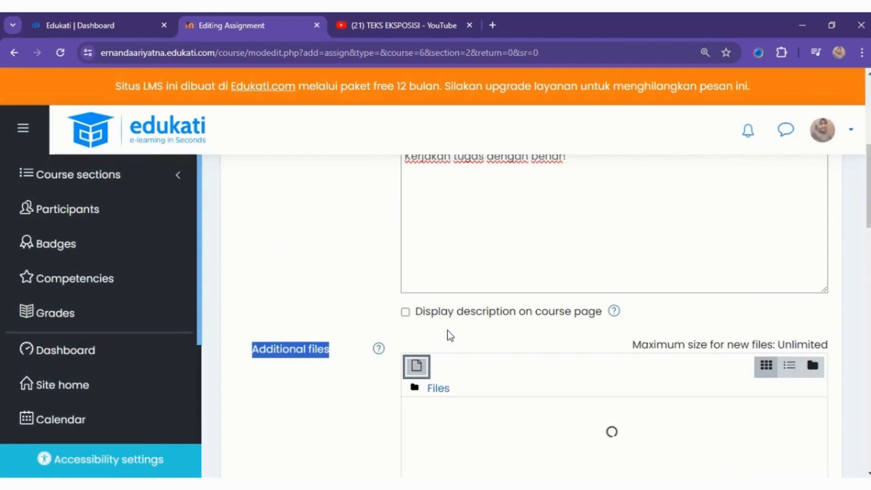
Set the hour from which submissions are allowed on 15 May 2024 to 08.
{"action": "scroll", "coordinate": [447, 335], "scroll_direction": "down", "scroll_amount": 6}
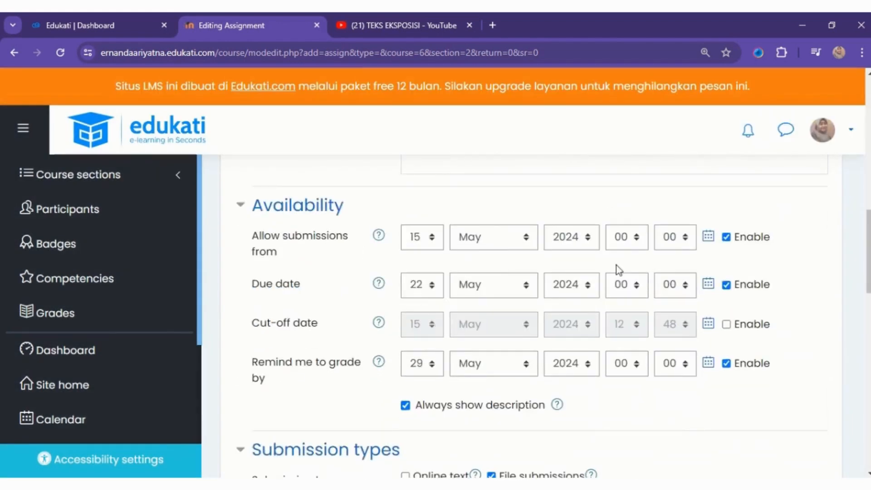
{"action": "left_click", "coordinate": [634, 238]}
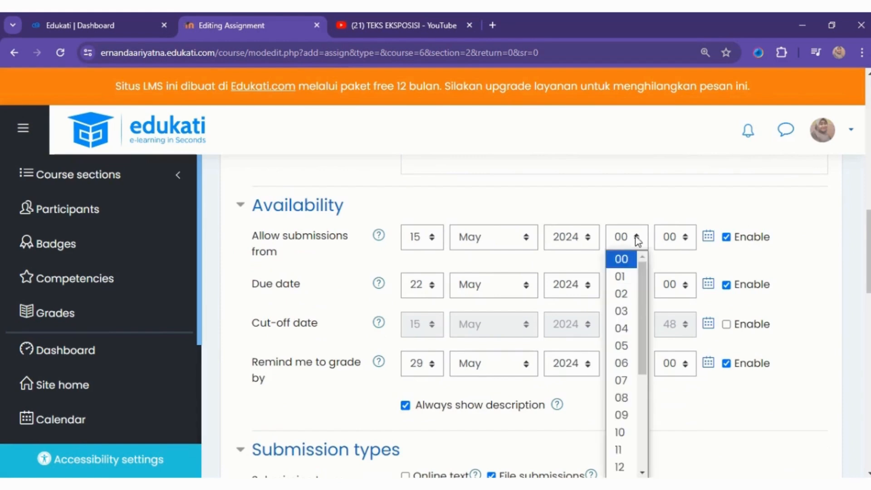
{"action": "left_click", "coordinate": [634, 401]}
Set the due date to 16 May 2024 at 23:59 and disable the grading reminder date.
{"action": "left_click", "coordinate": [429, 286]}
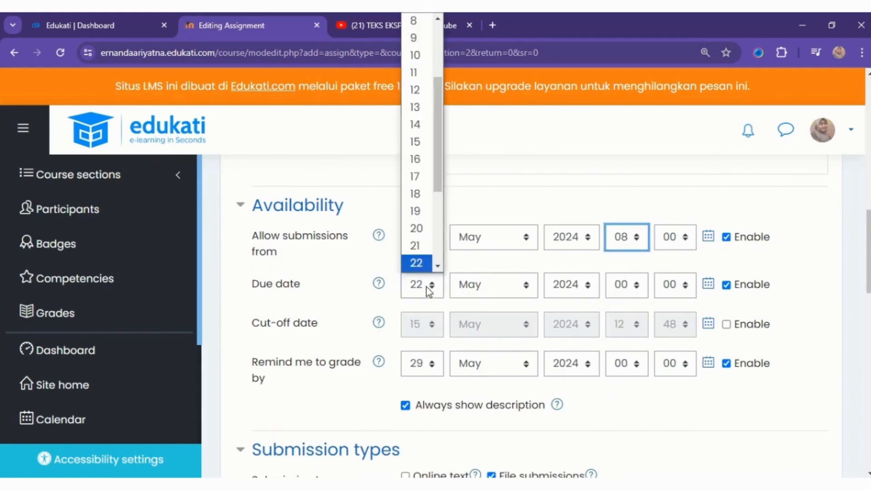
{"action": "left_click", "coordinate": [416, 160]}
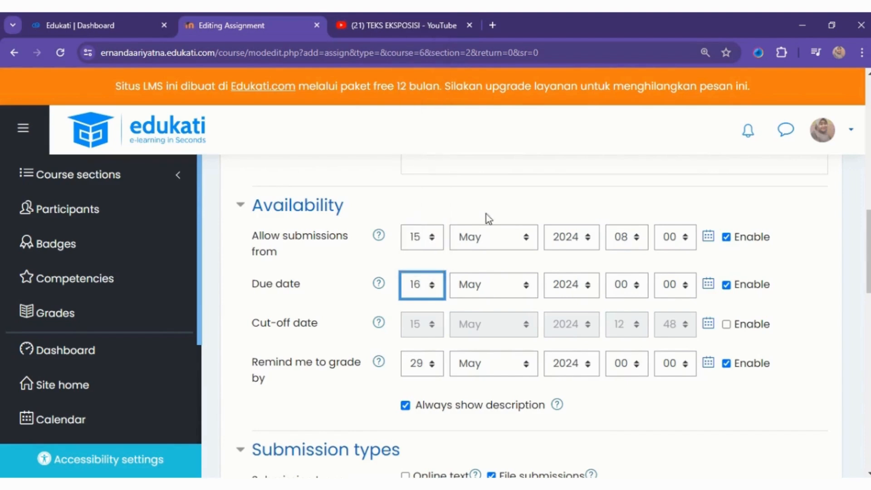
{"action": "left_click", "coordinate": [634, 295]}
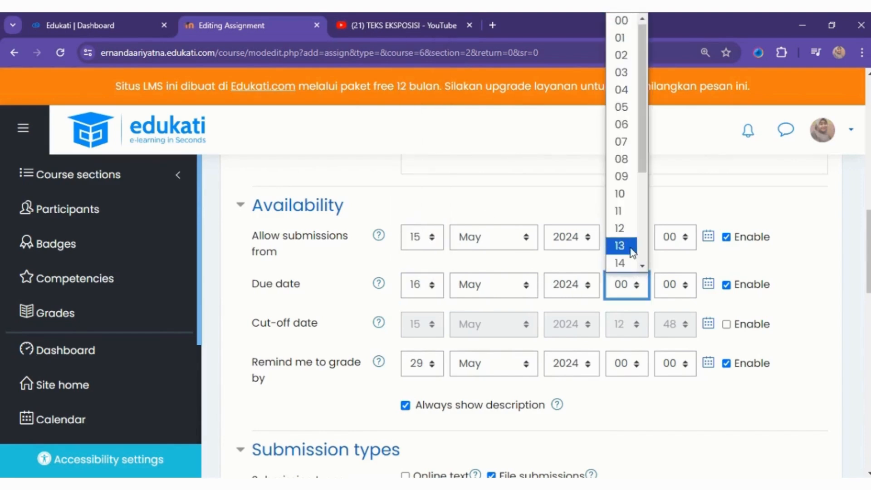
{"action": "scroll", "coordinate": [630, 249], "scroll_direction": "down", "scroll_amount": 3}
{"action": "left_click", "coordinate": [624, 263]}
{"action": "left_click", "coordinate": [673, 284]}
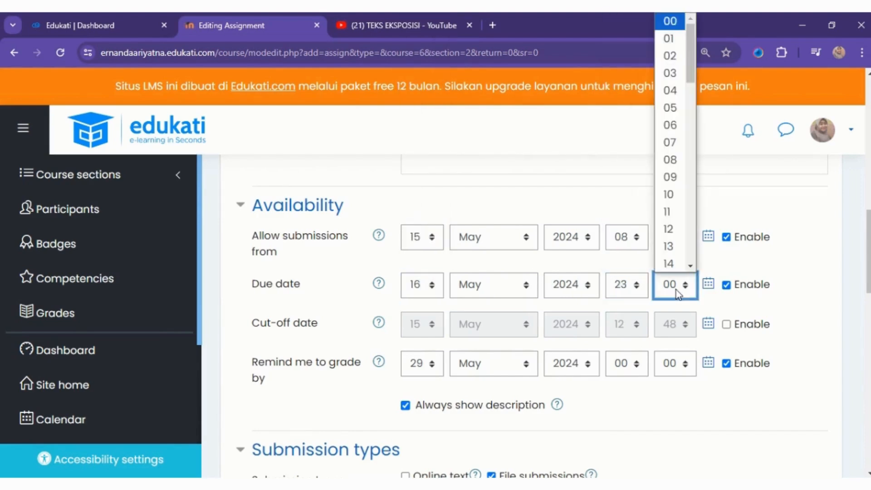
{"action": "scroll", "coordinate": [676, 232], "scroll_direction": "down", "scroll_amount": 15}
{"action": "left_click", "coordinate": [671, 262]}
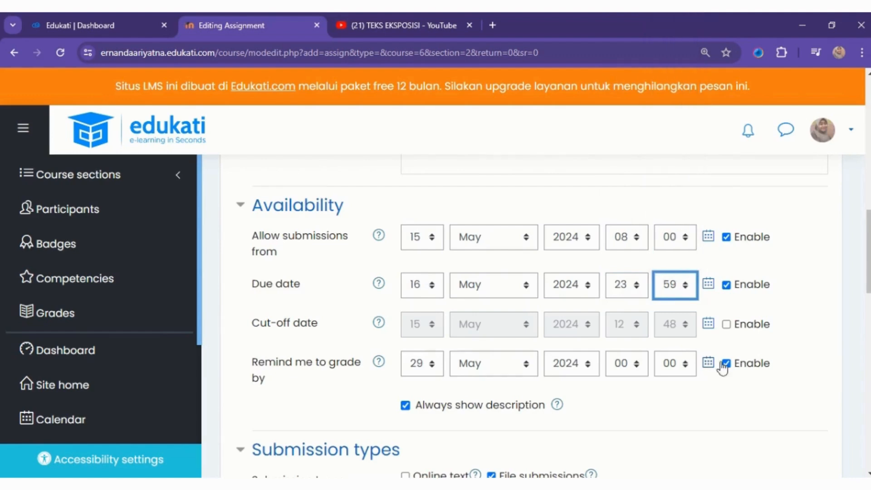
{"action": "left_click", "coordinate": [727, 364]}
{"action": "scroll", "coordinate": [603, 374], "scroll_direction": "down", "scroll_amount": 5}
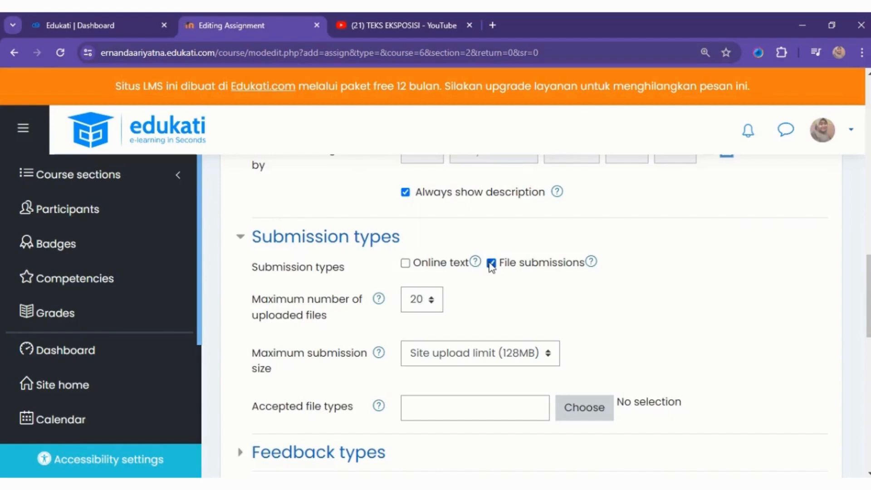
{"action": "left_click", "coordinate": [405, 264]}
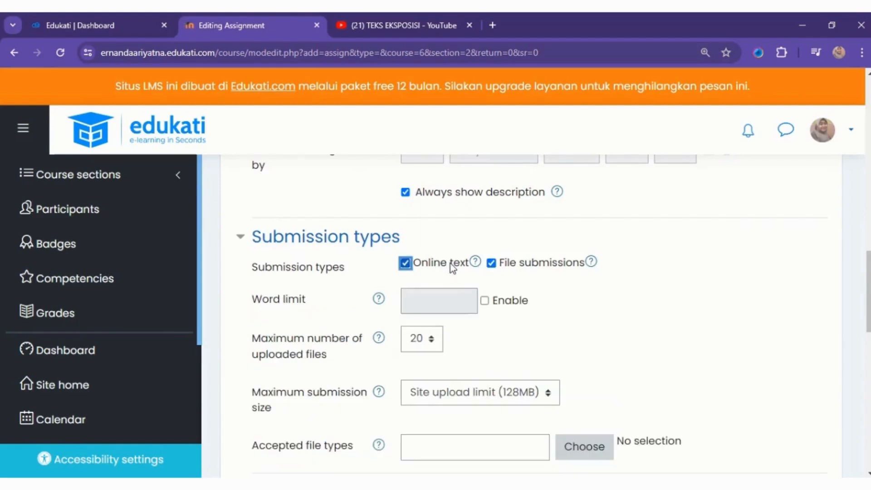
{"action": "left_click", "coordinate": [405, 264]}
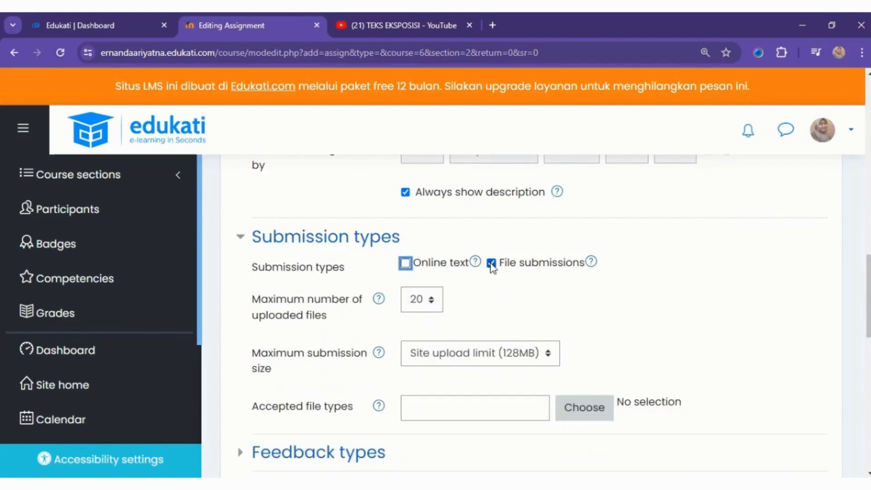
{"action": "left_click", "coordinate": [493, 265]}
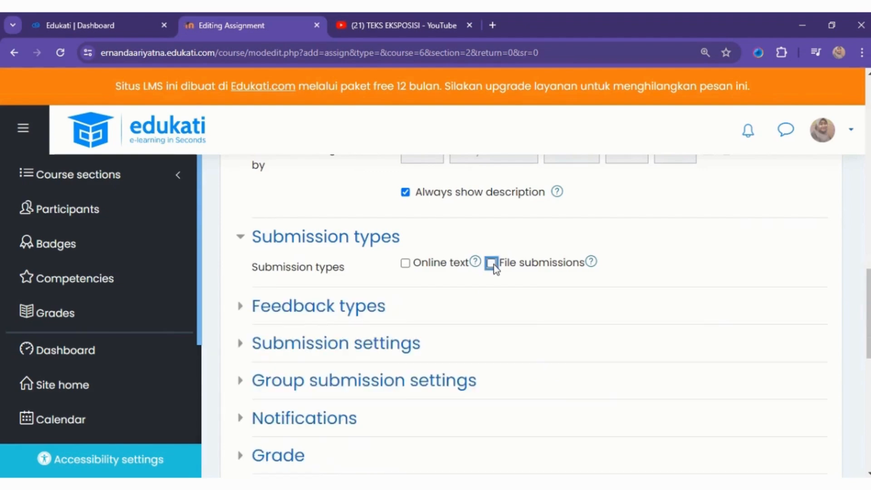
{"action": "left_click", "coordinate": [493, 265]}
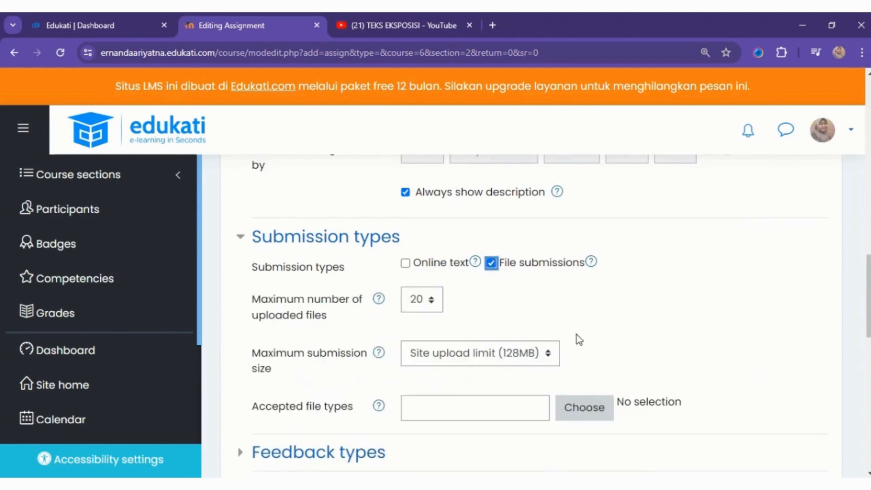
Set the accepted file types for submissions to all file types.
{"action": "left_click", "coordinate": [579, 408]}
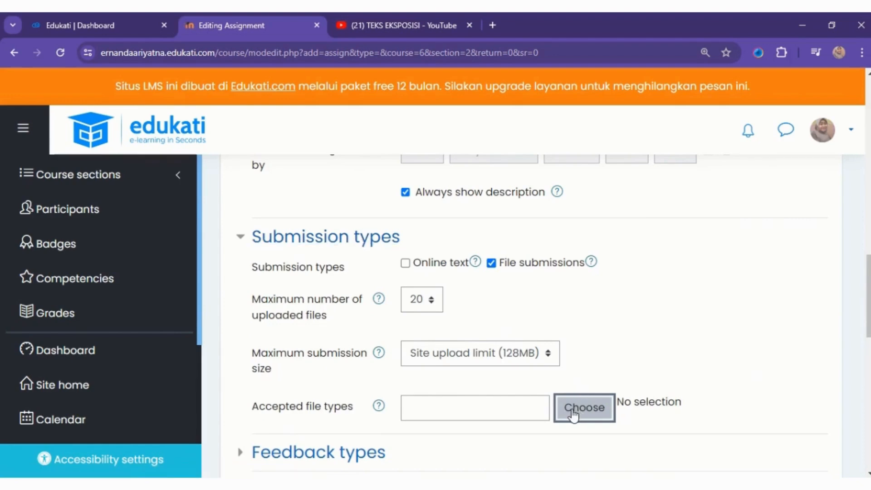
{"action": "left_click", "coordinate": [572, 413]}
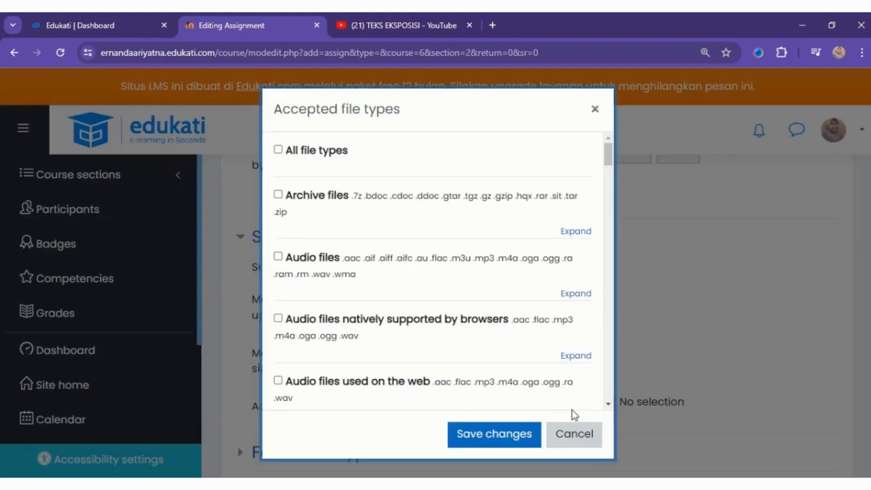
{"action": "left_click", "coordinate": [278, 150]}
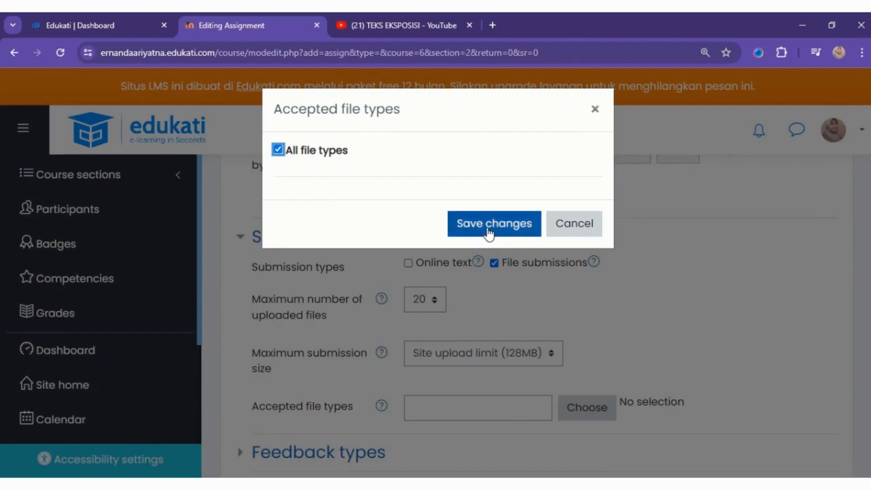
{"action": "left_click", "coordinate": [489, 232]}
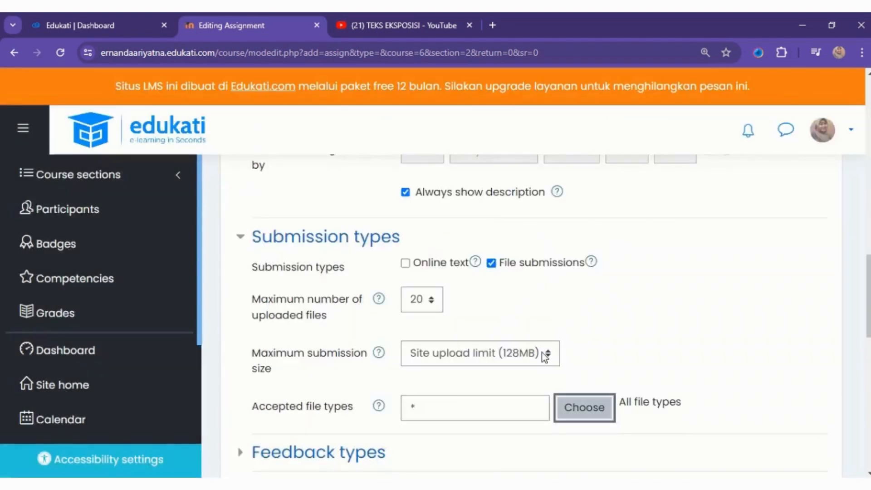
Review the available categories of accepted file types, keeping all file types selected.
{"action": "scroll", "coordinate": [544, 357], "scroll_direction": "down", "scroll_amount": 2}
{"action": "scroll", "coordinate": [545, 357], "scroll_direction": "down", "scroll_amount": 3}
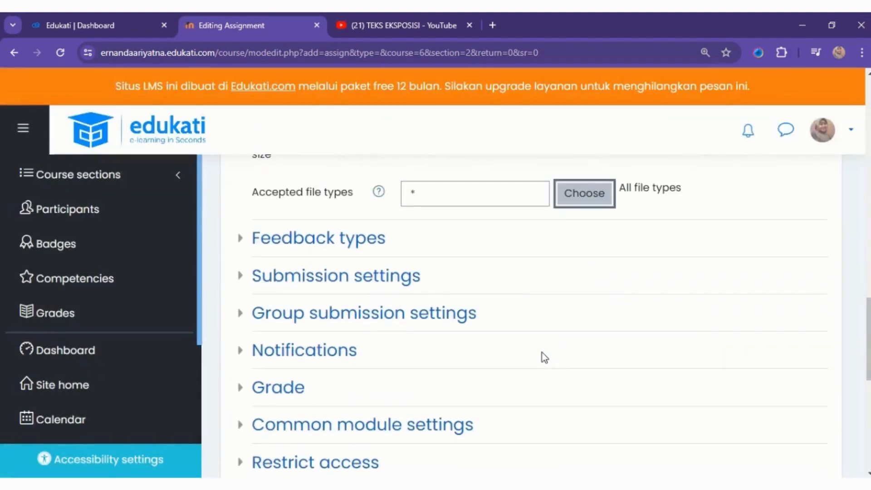
{"action": "left_click", "coordinate": [558, 200]}
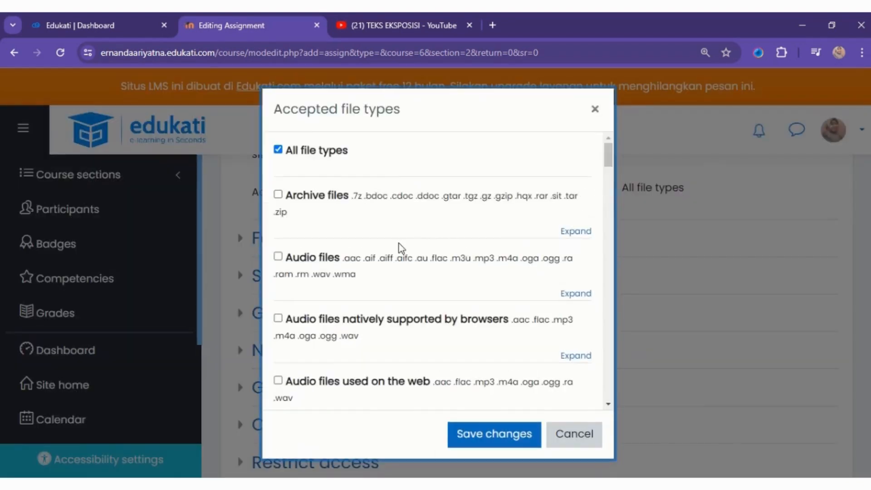
{"action": "scroll", "coordinate": [400, 248], "scroll_direction": "down", "scroll_amount": 5}
{"action": "scroll", "coordinate": [394, 281], "scroll_direction": "down", "scroll_amount": 3}
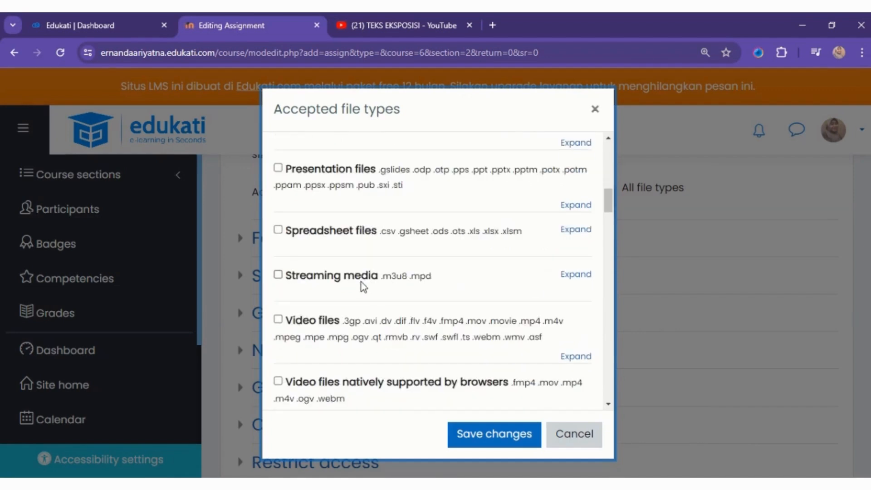
{"action": "scroll", "coordinate": [395, 284], "scroll_direction": "up", "scroll_amount": 5}
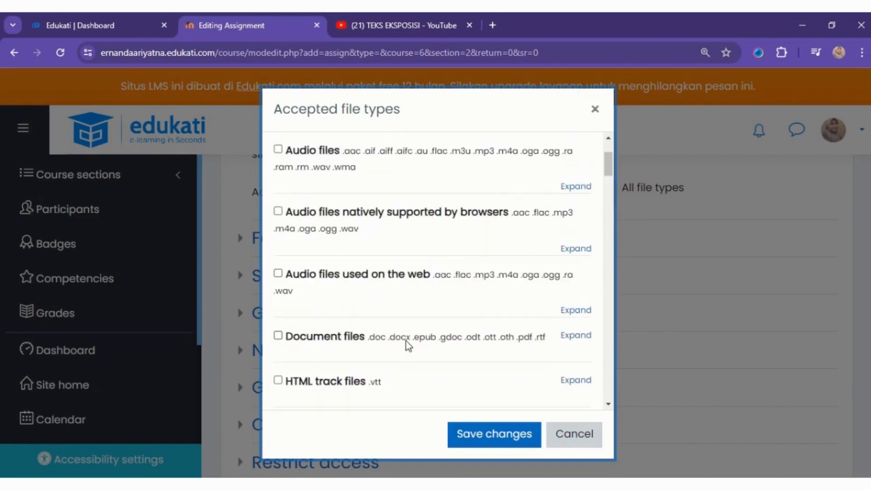
{"action": "scroll", "coordinate": [416, 303], "scroll_direction": "up", "scroll_amount": 3}
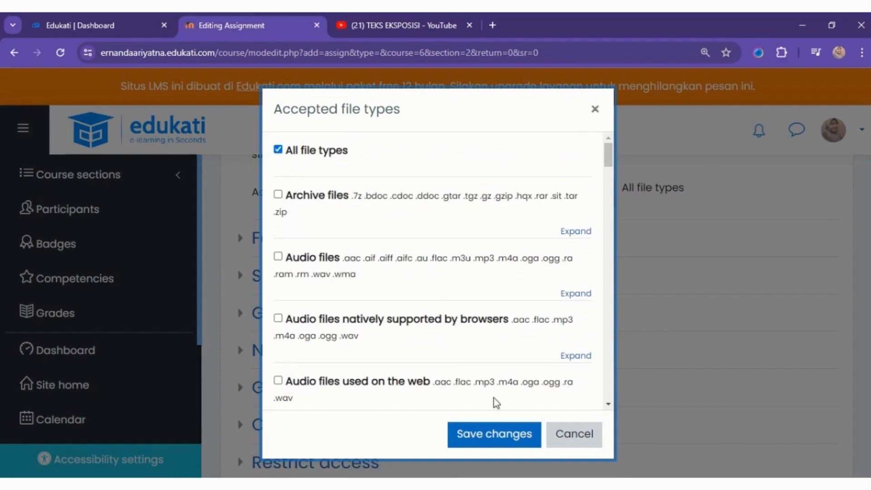
{"action": "left_click", "coordinate": [517, 434]}
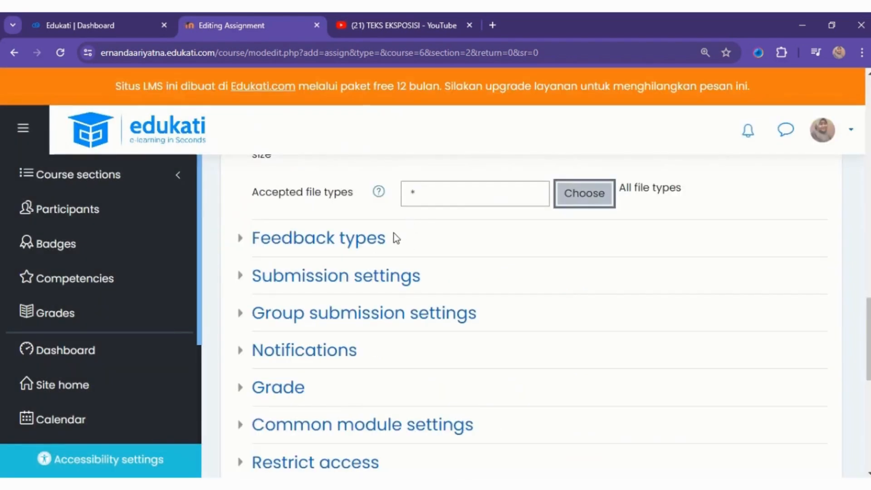
Save the assignment and return to the course, waiting for the page to respond.
{"action": "scroll", "coordinate": [394, 236], "scroll_direction": "down", "scroll_amount": 5}
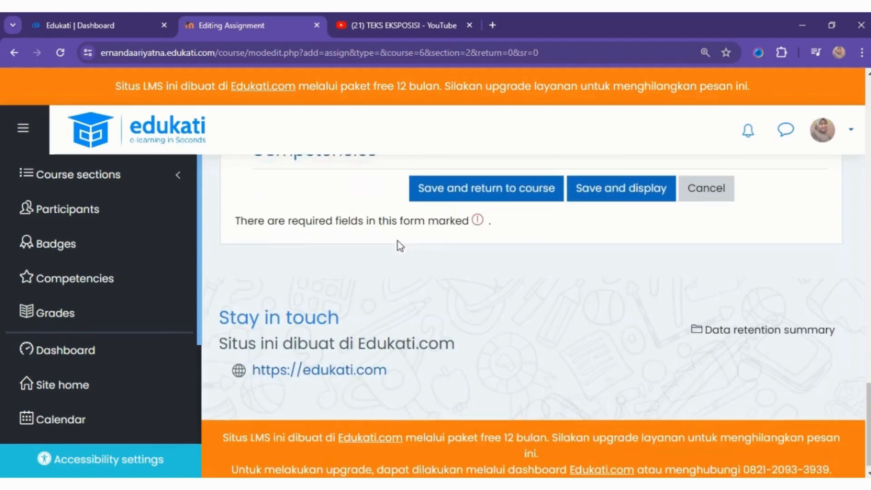
{"action": "left_click", "coordinate": [486, 195]}
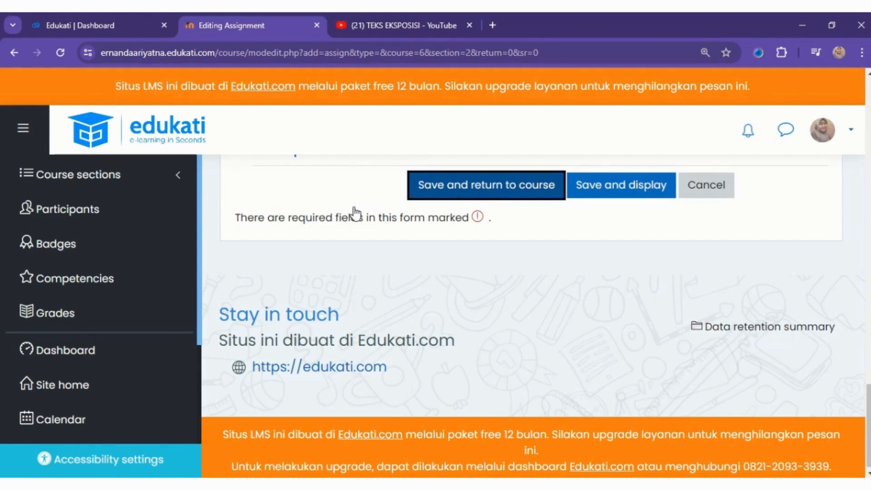
{"action": "scroll", "coordinate": [355, 213], "scroll_direction": "up", "scroll_amount": 4}
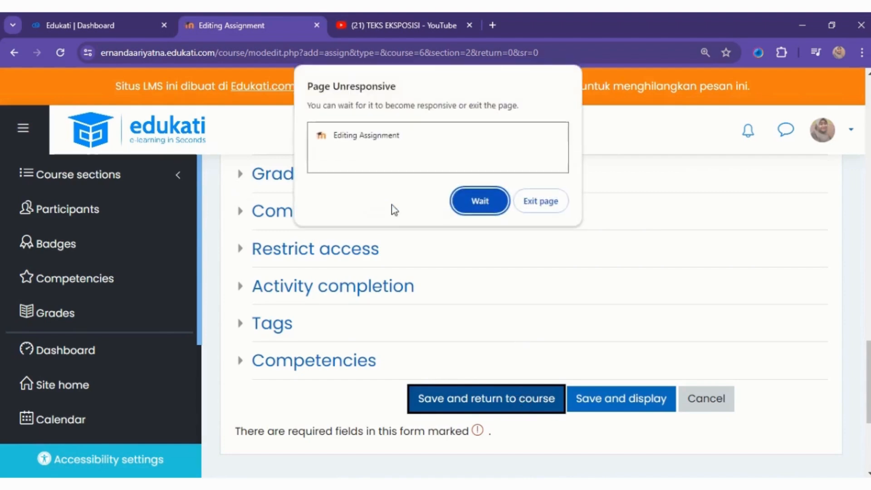
{"action": "left_click", "coordinate": [484, 202]}
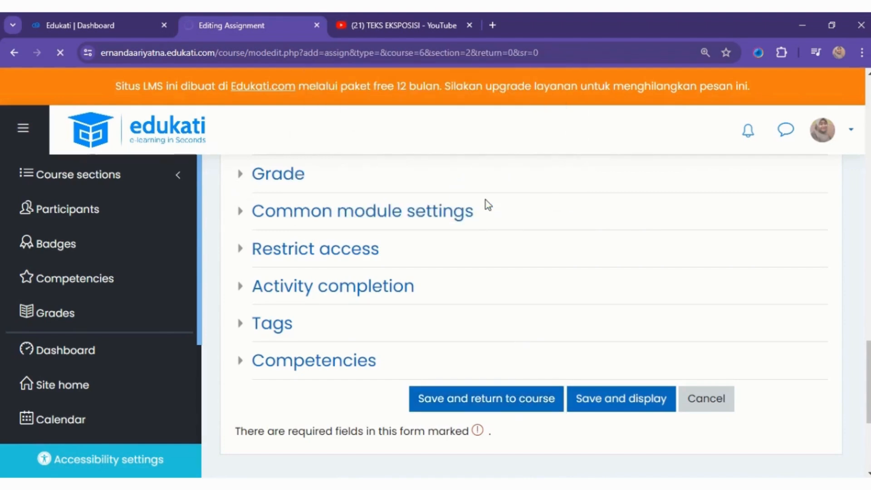
{"action": "triple_click", "coordinate": [485, 200]}
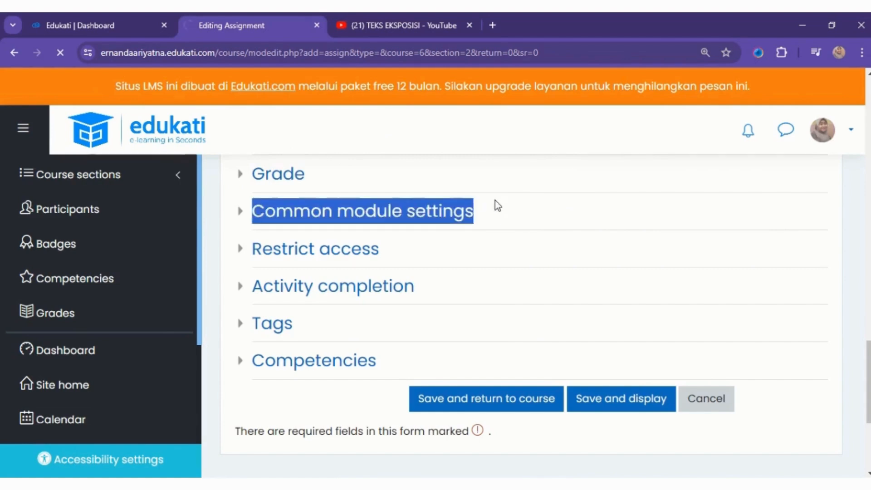
{"action": "left_click", "coordinate": [366, 417]}
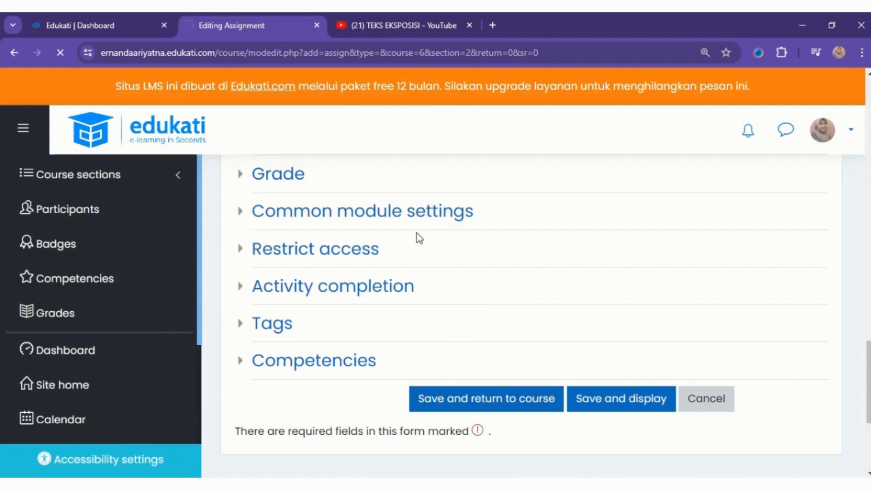
{"action": "scroll", "coordinate": [438, 291], "scroll_direction": "up", "scroll_amount": 3}
{"action": "scroll", "coordinate": [439, 292], "scroll_direction": "up", "scroll_amount": 2}
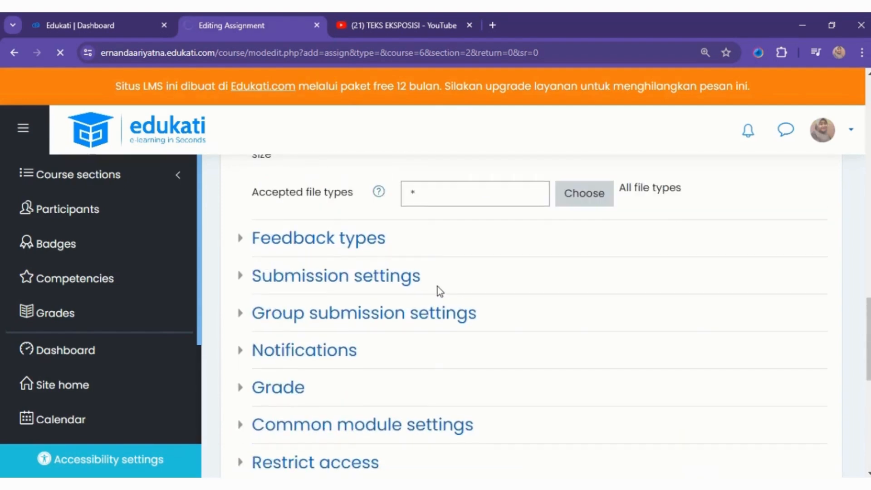
{"action": "scroll", "coordinate": [440, 292], "scroll_direction": "up", "scroll_amount": 2}
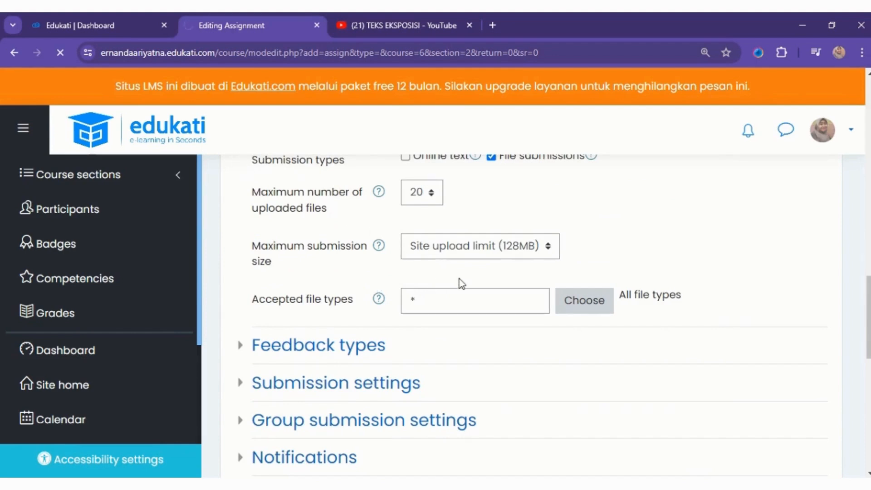
{"action": "scroll", "coordinate": [461, 279], "scroll_direction": "down", "scroll_amount": 2}
{"action": "scroll", "coordinate": [459, 297], "scroll_direction": "down", "scroll_amount": 6}
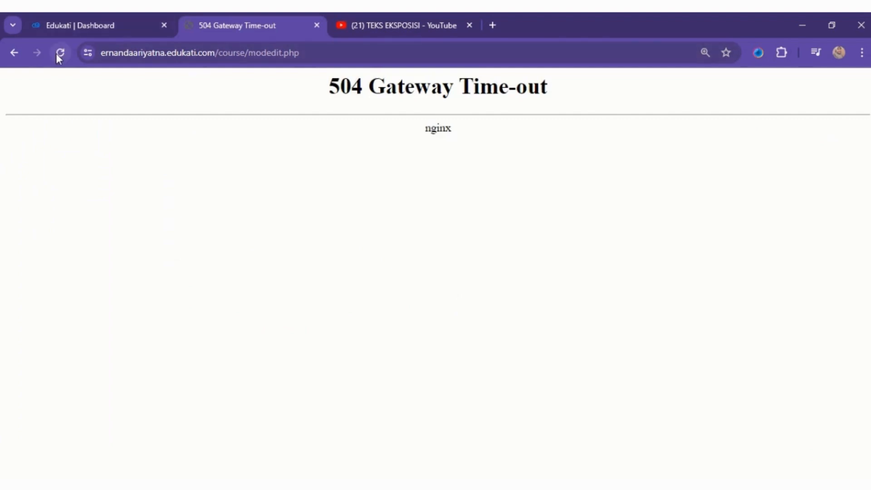
Reload the timed-out assignment page twice, agreeing to resubmit the form data each time.
{"action": "left_click", "coordinate": [60, 53]}
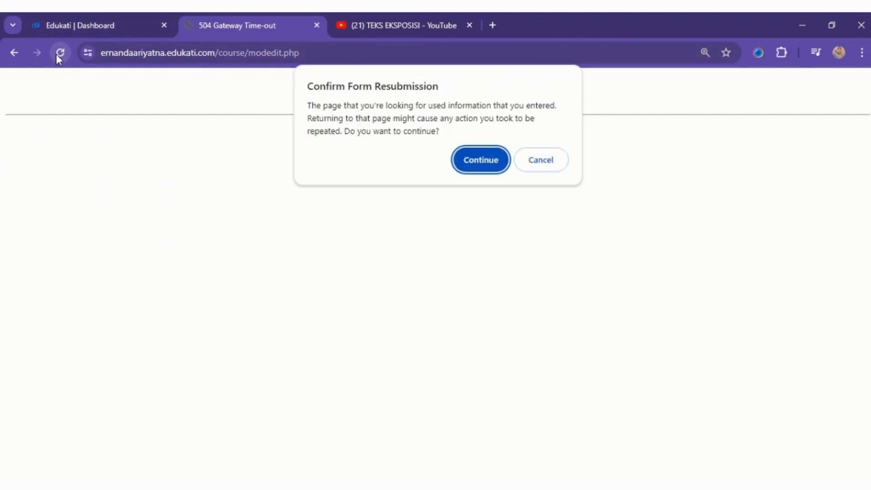
{"action": "left_click", "coordinate": [468, 166]}
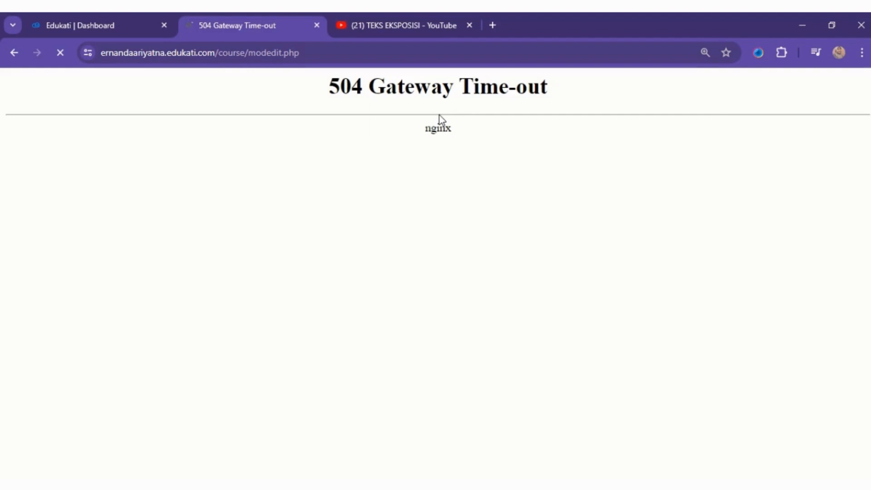
{"action": "left_click", "coordinate": [64, 50]}
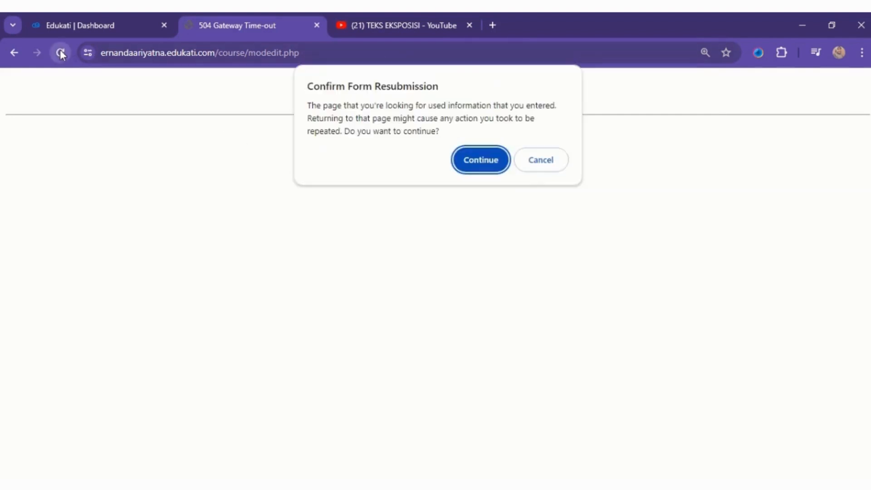
{"action": "left_click", "coordinate": [488, 166]}
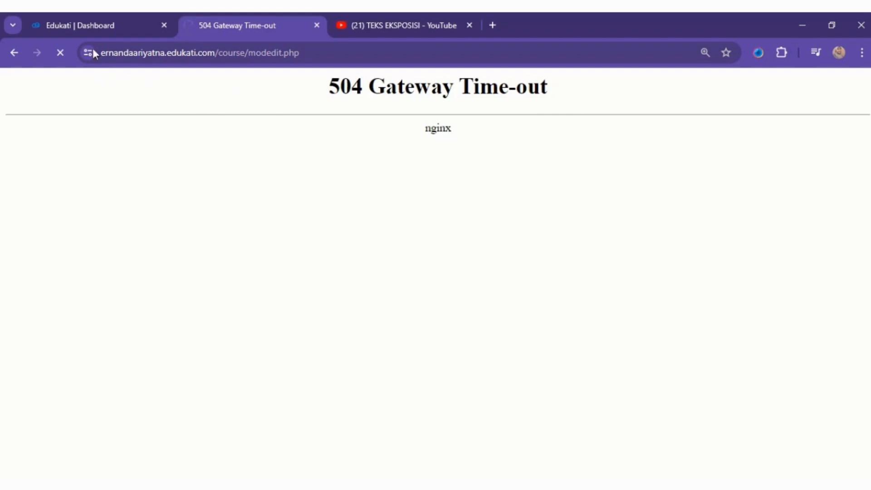
Open the free LMS site from the active sites list on the Edukati dashboard, then return to the dashboard.
{"action": "left_click", "coordinate": [101, 27]}
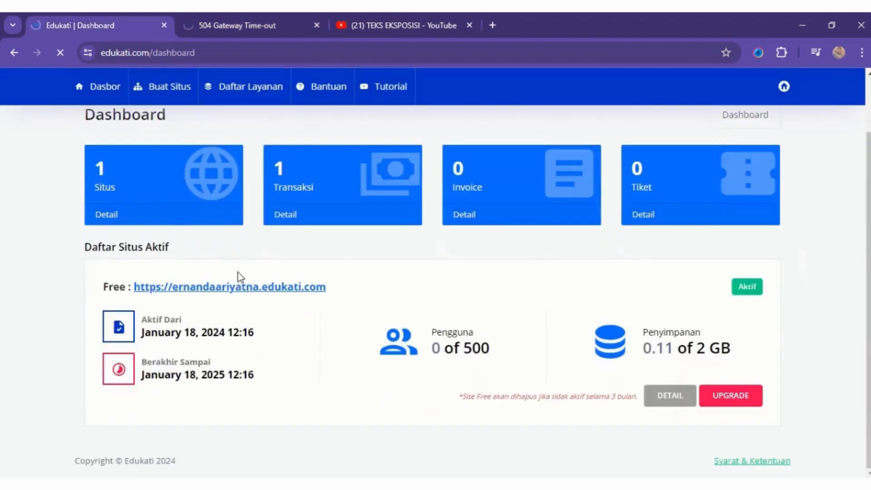
{"action": "left_click", "coordinate": [245, 285]}
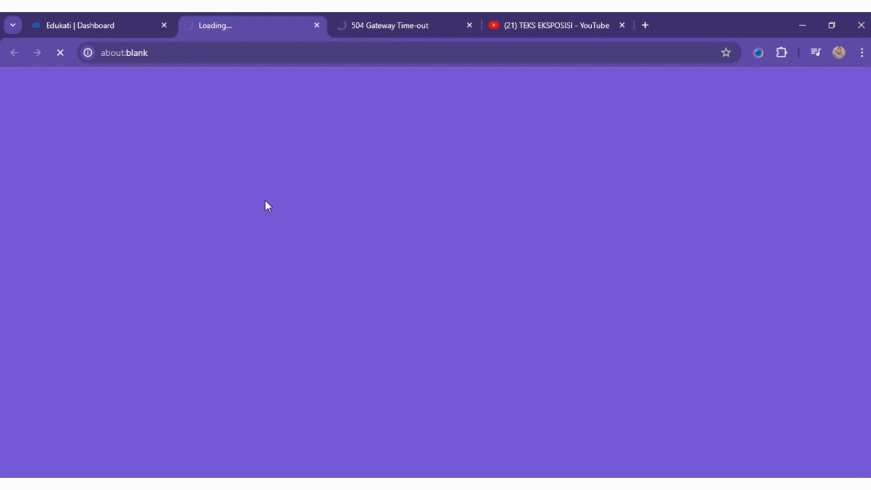
{"action": "left_click", "coordinate": [110, 25]}
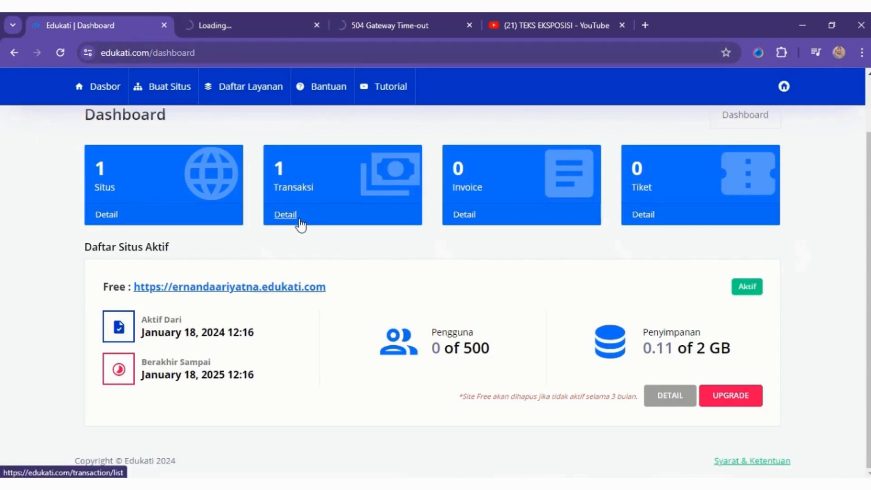